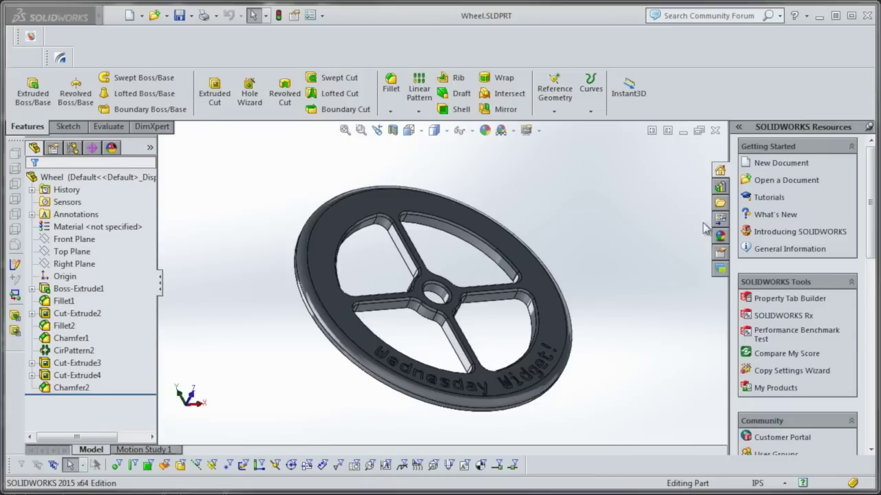
Step: Examine the finished wheel from several angles, including its rounded rim, and check the outer edge's diameter
mouse_move(631, 231)
middle_mouse_down()
mouse_move(633, 222)
mouse_move(602, 240)
middle_mouse_up()
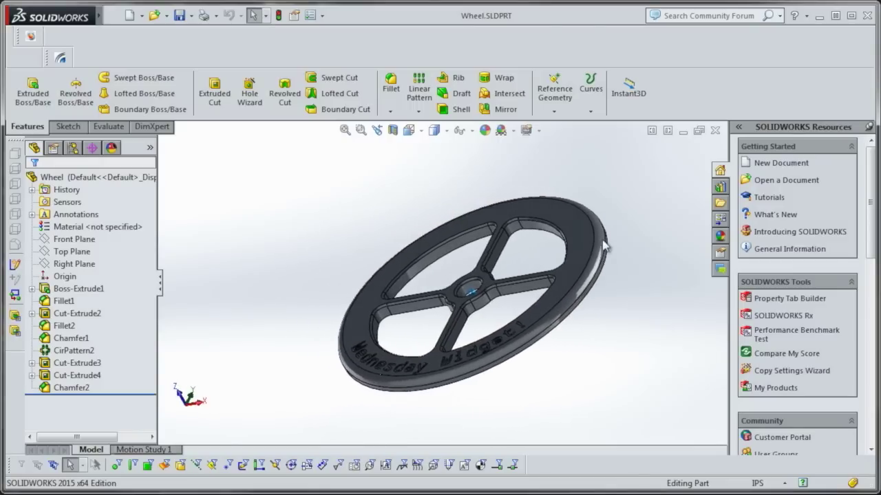
key("Right")
key("Right")
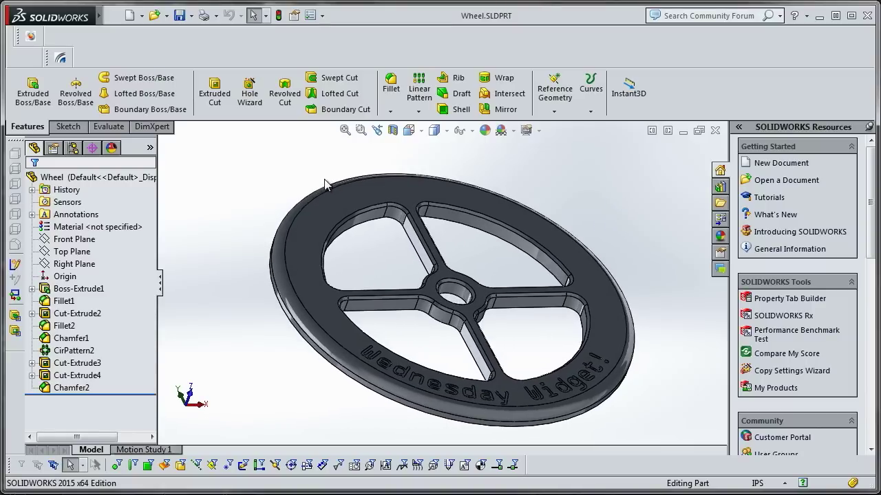
left_click(293, 335)
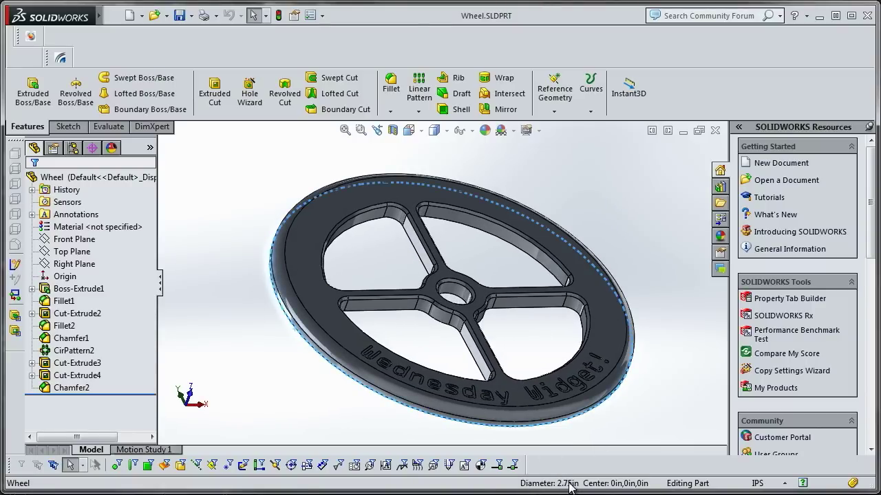
left_click(395, 286)
middle_click_drag(399, 281, 399, 252)
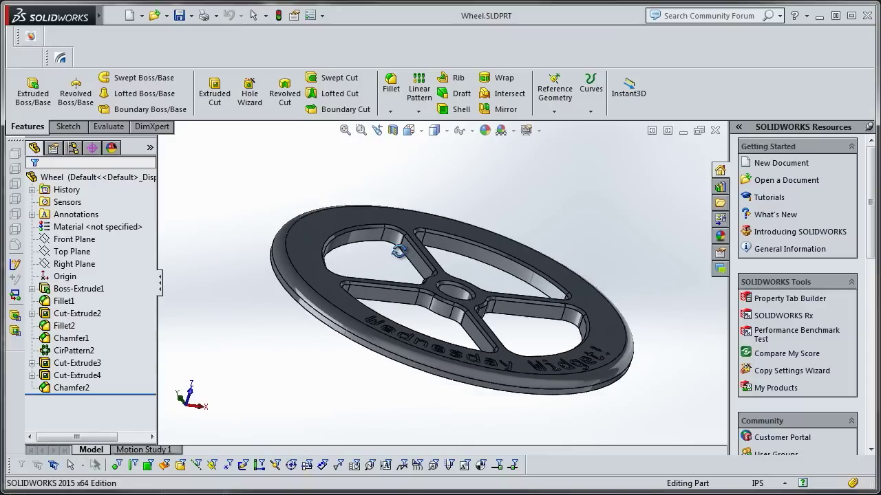
scroll(397, 253, "down", 1)
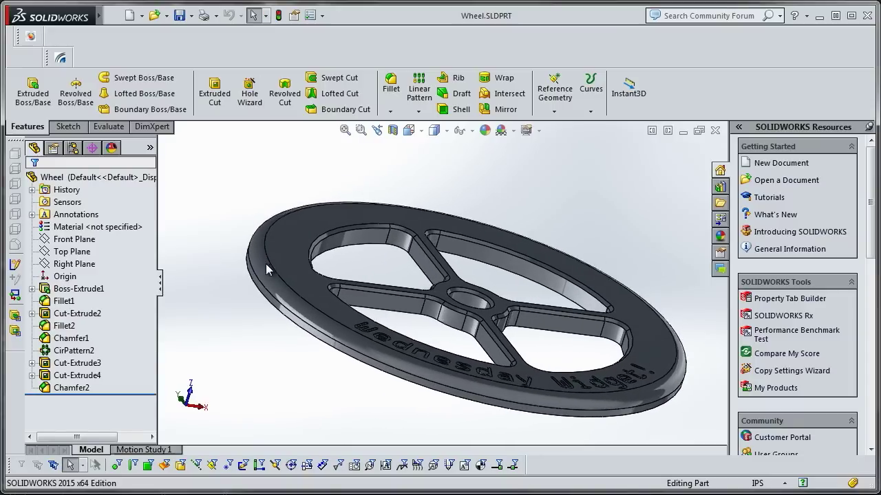
scroll(275, 262, "down", 4)
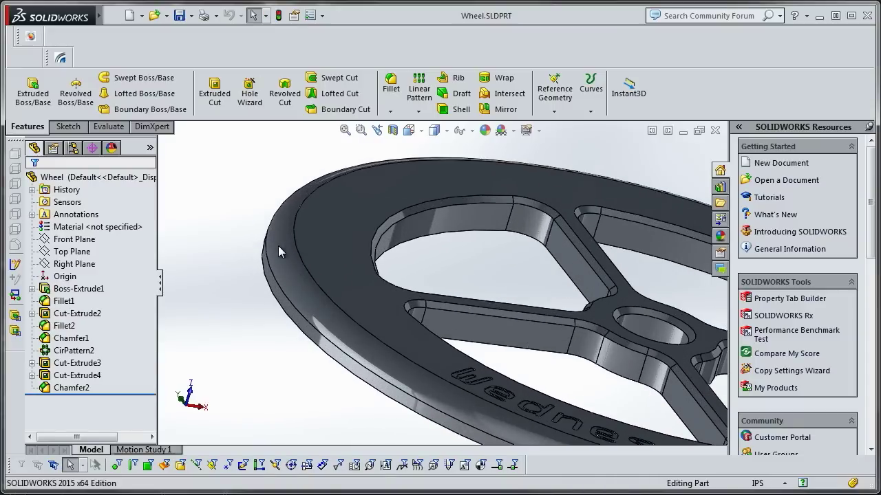
scroll(278, 246, "up", 4)
middle_click_drag(351, 256, 426, 248)
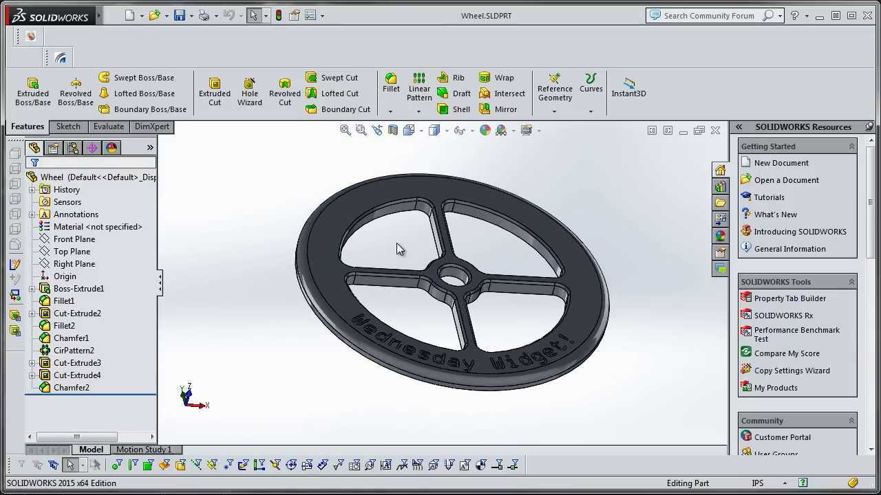
mouse_move(399, 242)
middle_mouse_down()
mouse_move(393, 251)
mouse_move(406, 249)
middle_mouse_up()
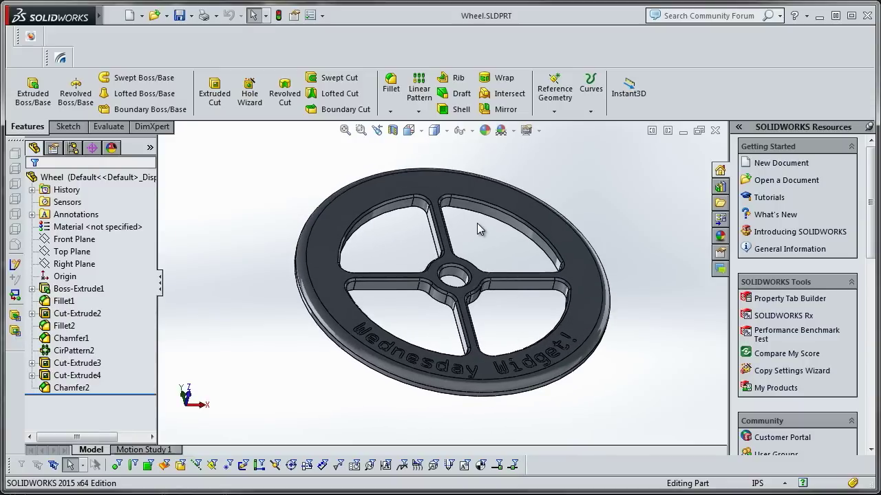
Step: Create a new part document
key("ctrl+n")
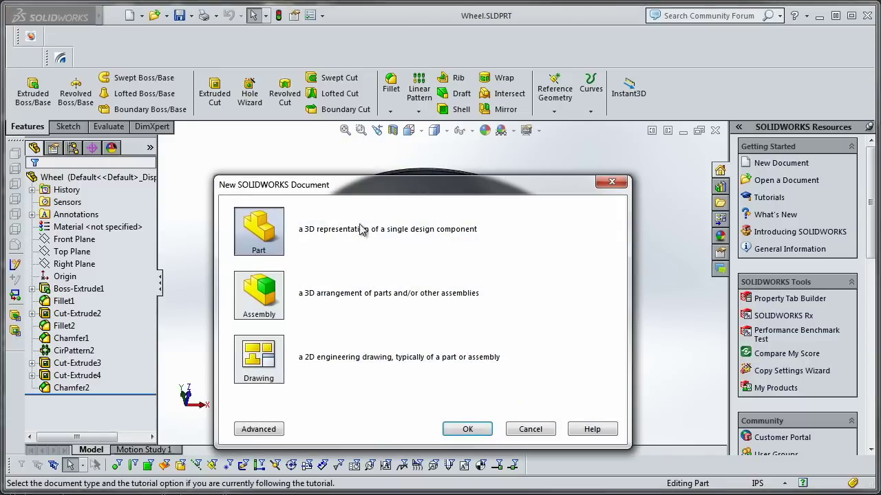
left_click(459, 429)
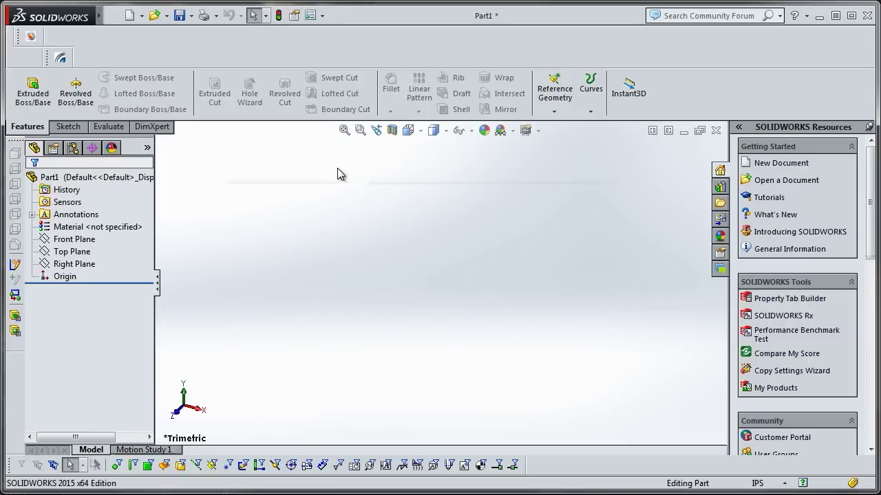
left_click(66, 127)
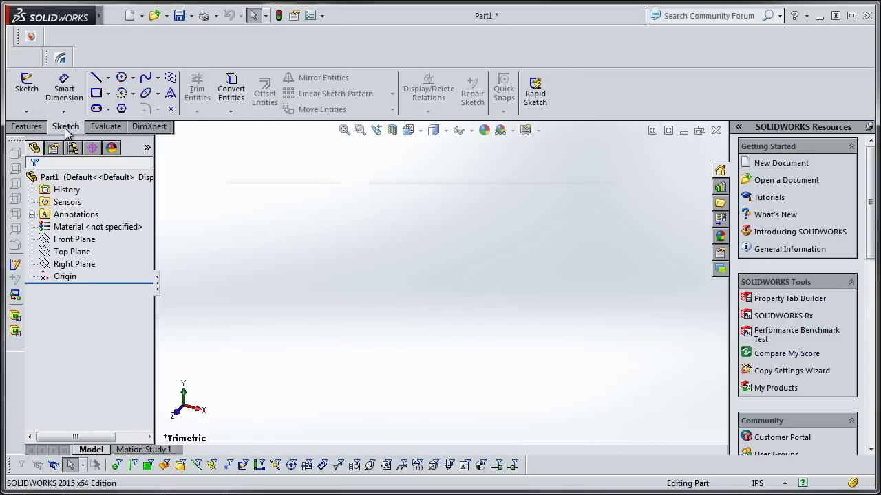
left_click(134, 78)
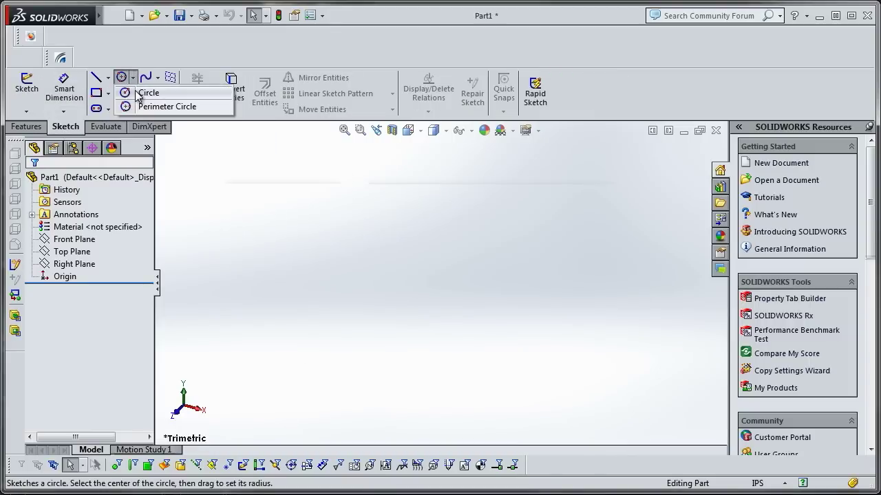
left_click(138, 90)
left_click(389, 204)
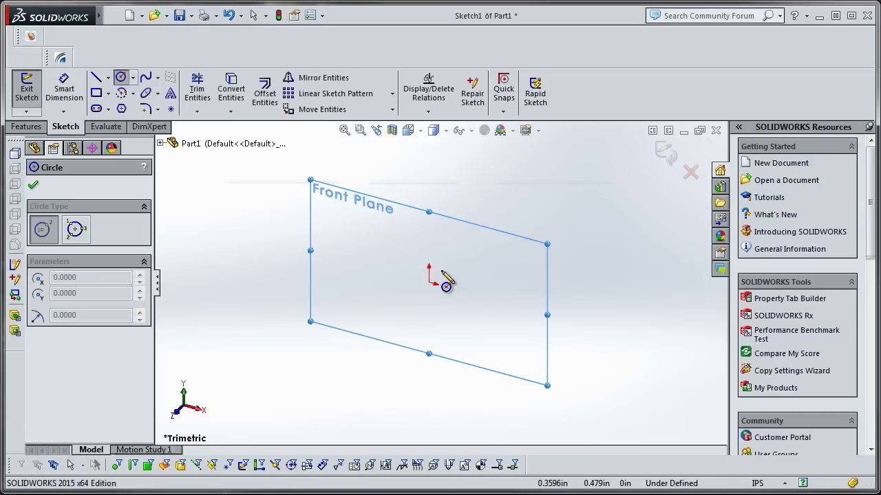
key("space")
left_click(436, 285)
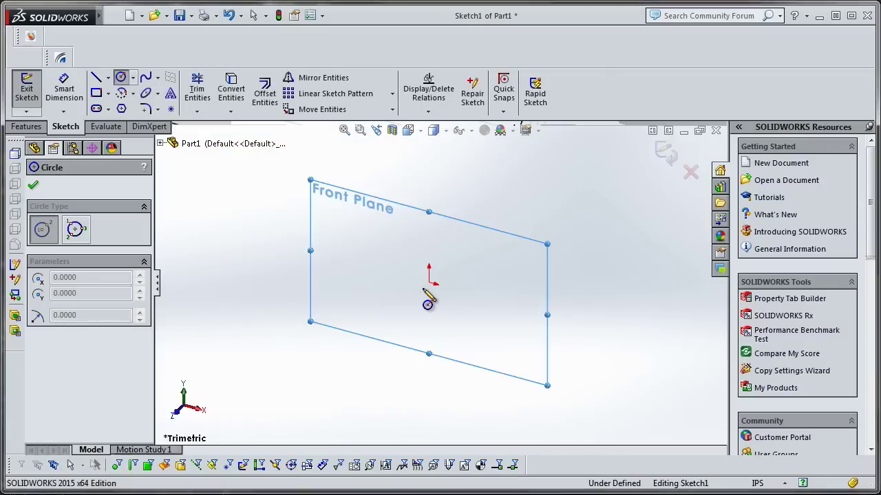
left_click(428, 287)
key("Escape")
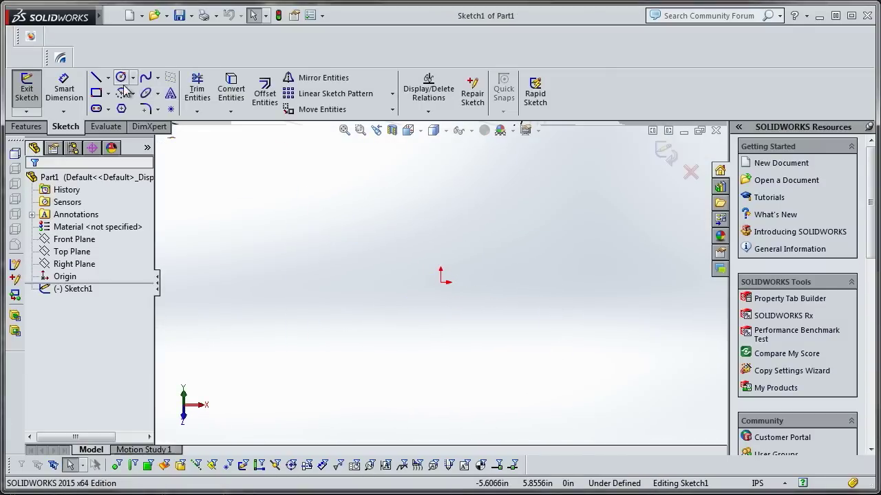
left_click(129, 78)
left_click(26, 88)
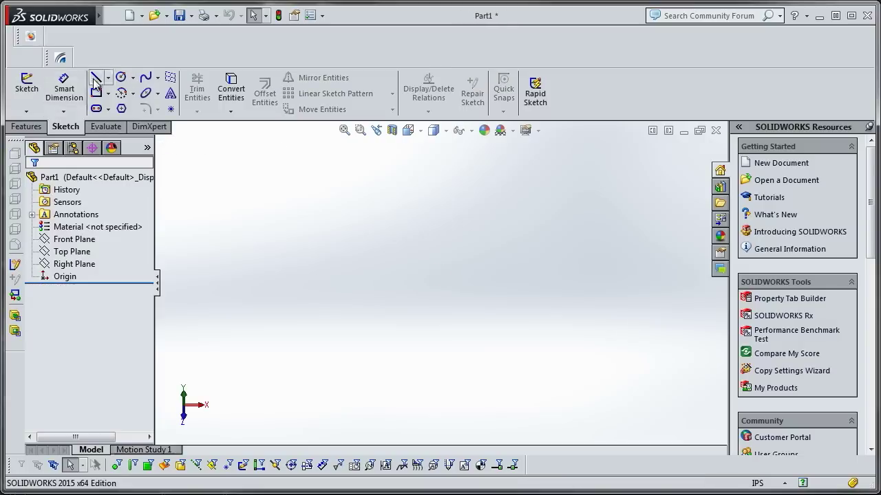
Step: Sketch a circle with a radius of about 1.07 in on the Front Plane, centred on the origin
left_click(125, 79)
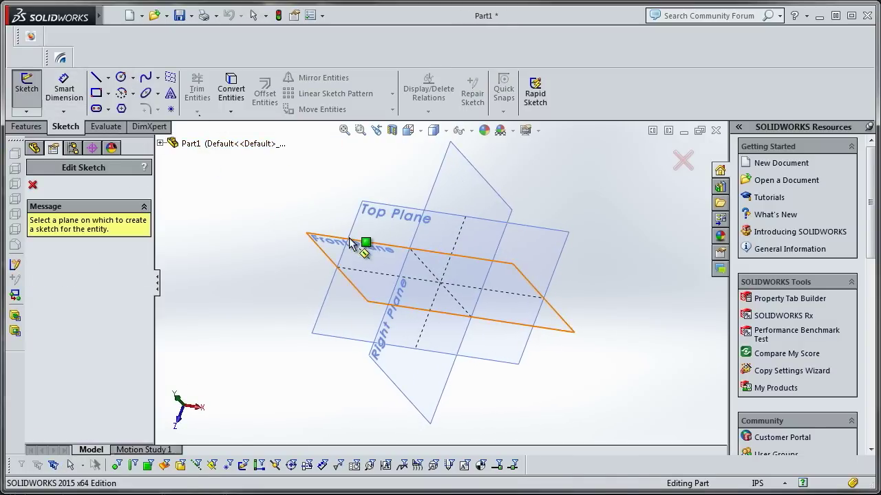
left_click(365, 241)
key("space")
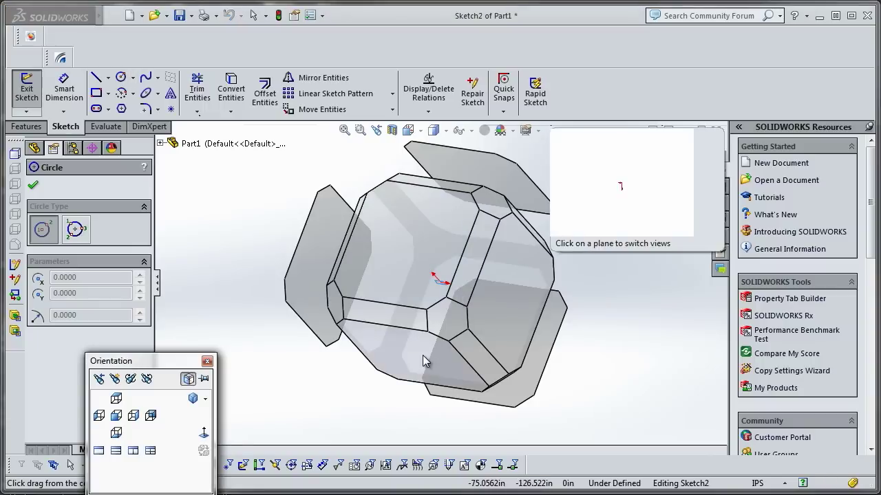
left_click(425, 360)
left_click(430, 273)
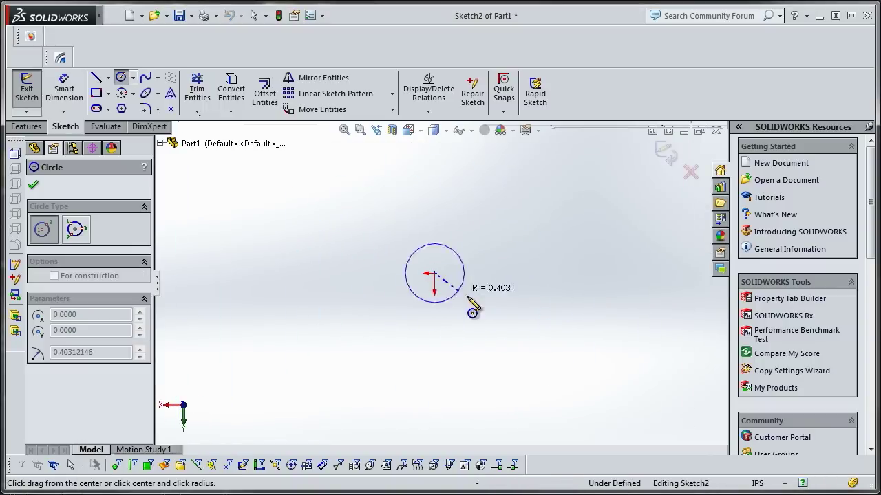
left_click(505, 330)
Step: Dimension the circle's diameter to 2.75 in
left_click(64, 88)
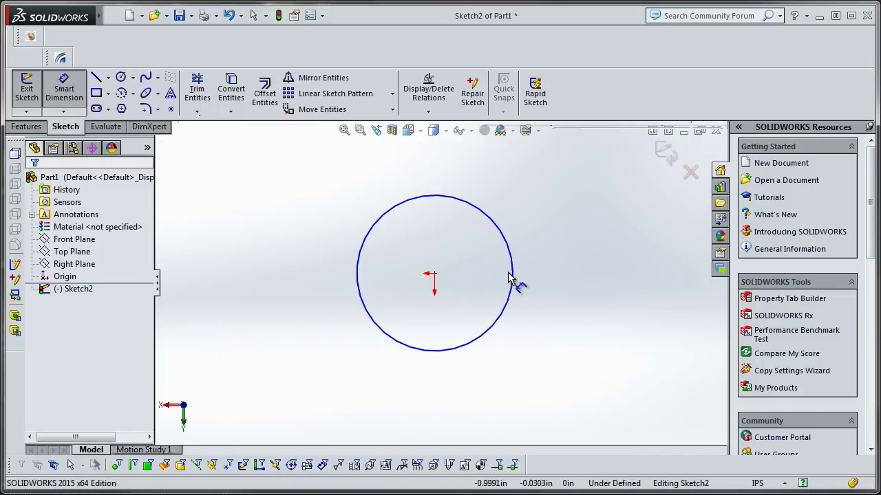
left_click(512, 277)
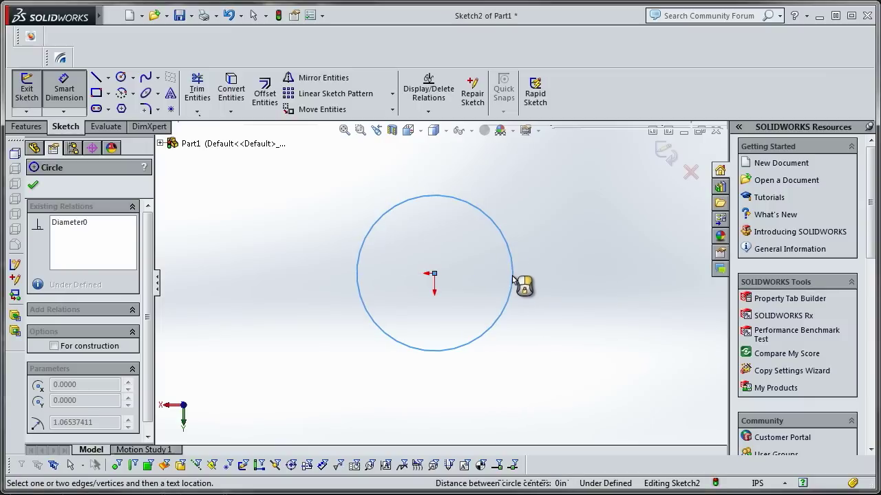
left_click(458, 252)
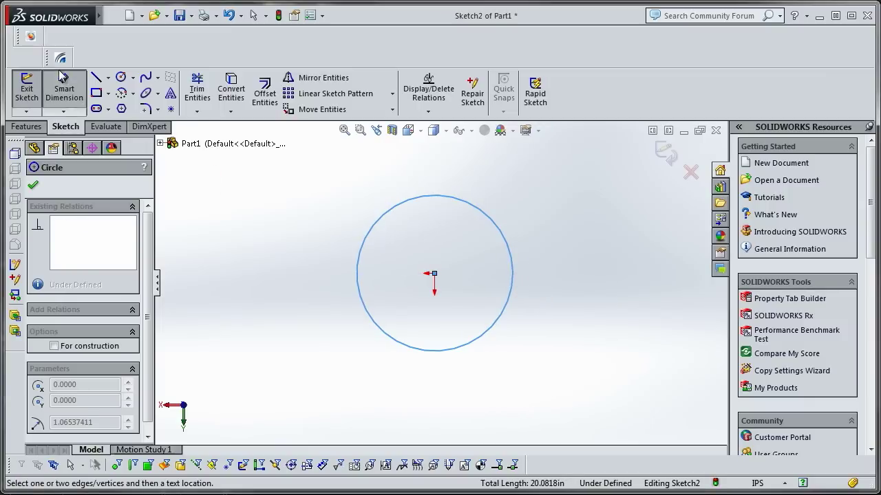
left_click(511, 281)
left_click(535, 286)
type("2.75")
key("Return")
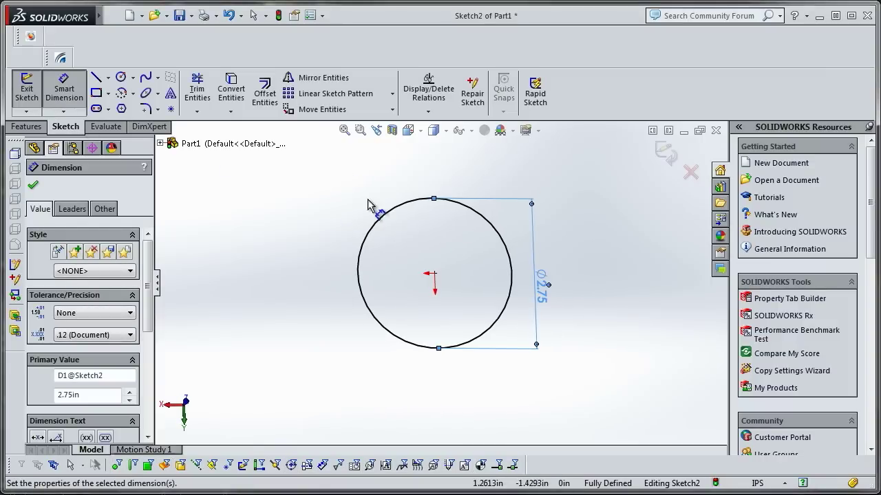
Step: Sketch a smaller concentric circle at the origin and set its diameter to 0.5 in
left_click(120, 77)
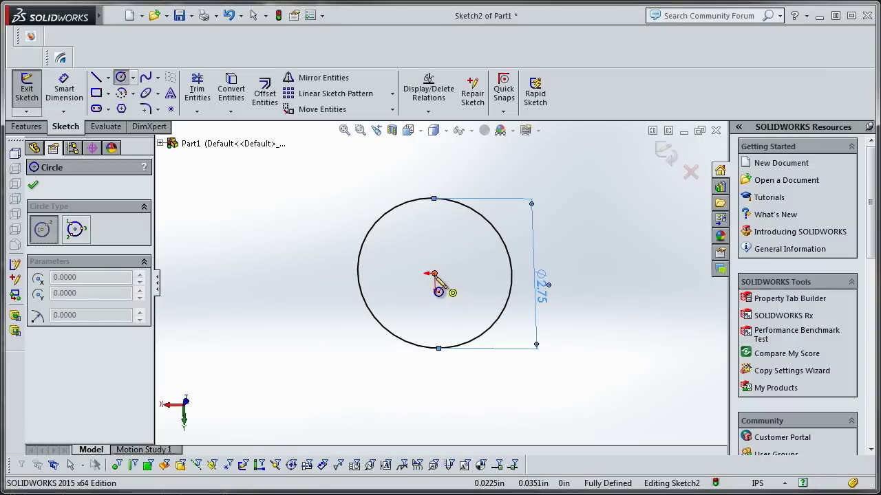
left_click(434, 274)
left_click(460, 284)
left_click(64, 88)
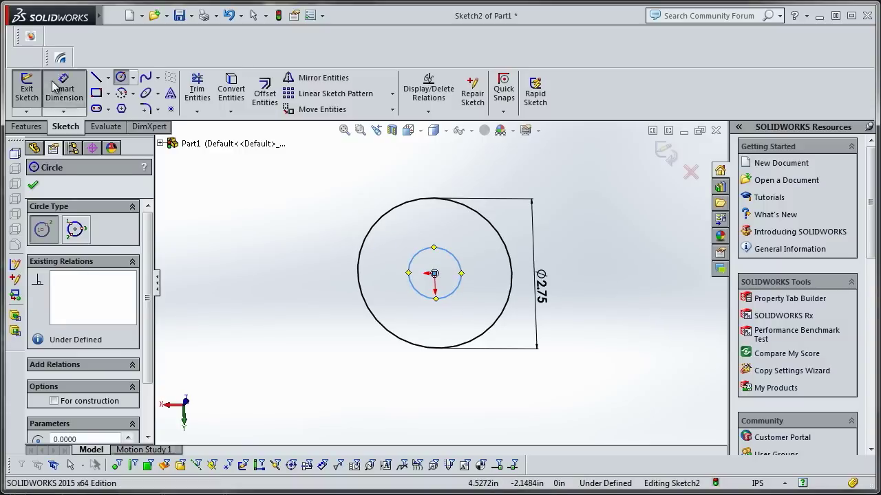
left_click(460, 288)
left_click(483, 290)
type(".5")
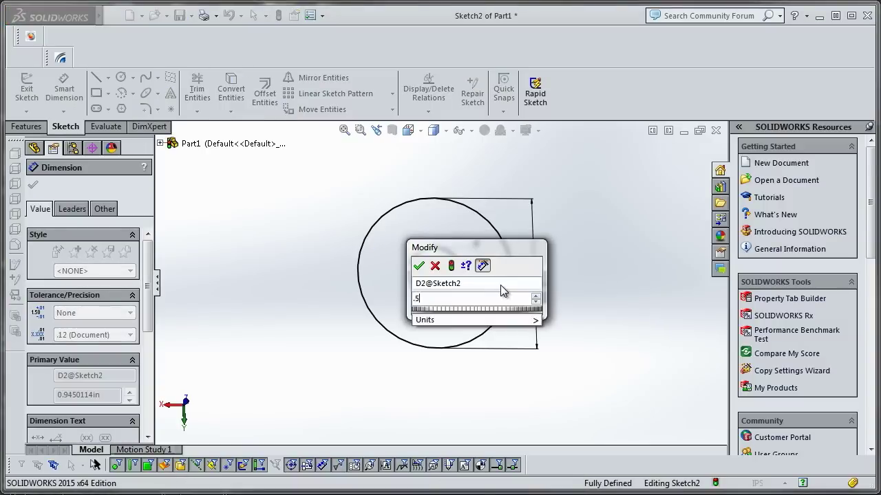
key("Return")
scroll(469, 260, "down", 4)
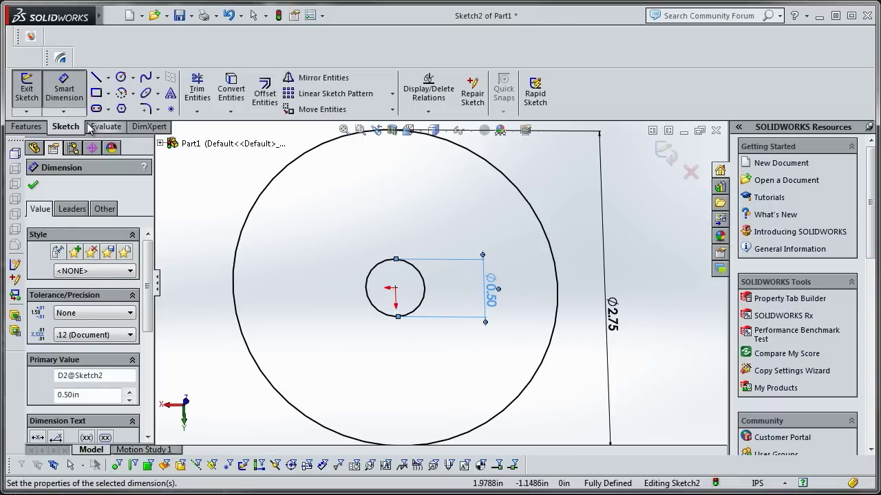
Step: Extrude the ring profile as a blind boss 0.125 in deep with the direction reversed
left_click(28, 127)
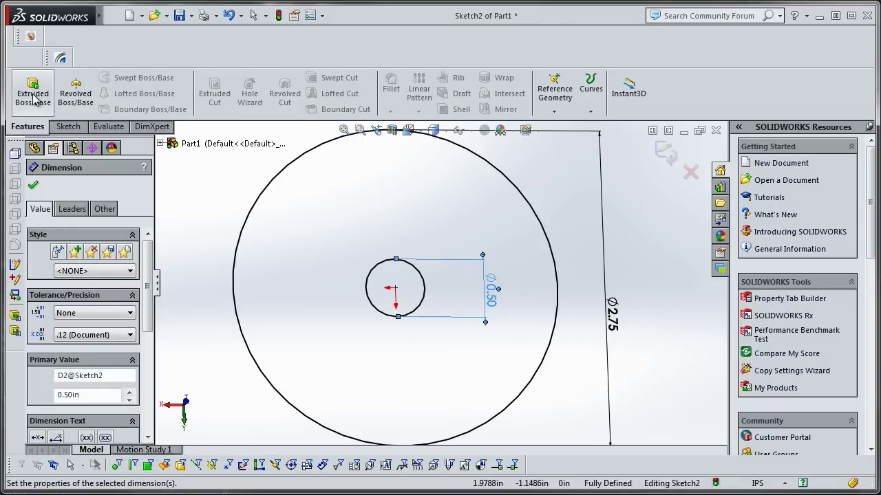
left_click(32, 93)
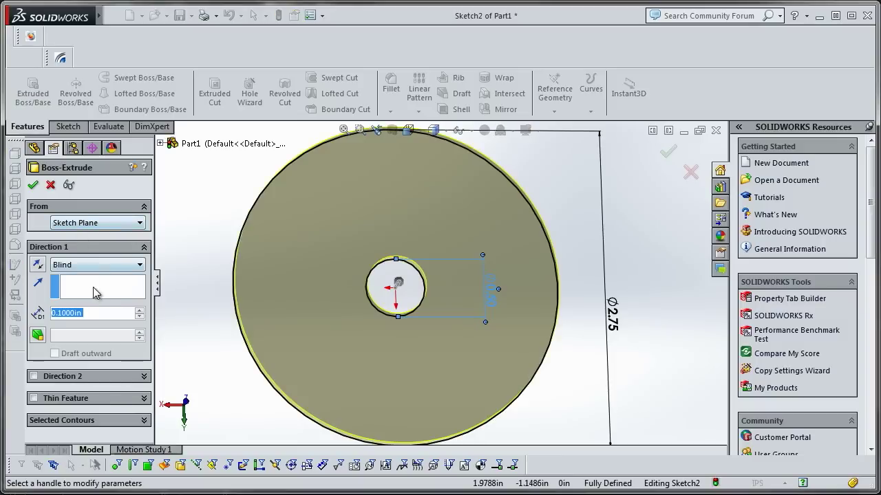
type(".125")
key("Return")
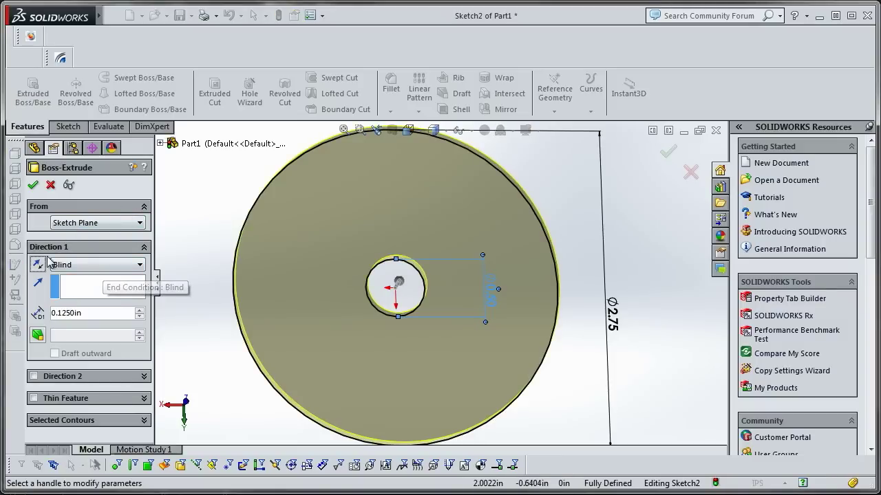
left_click(75, 265)
left_click(69, 275)
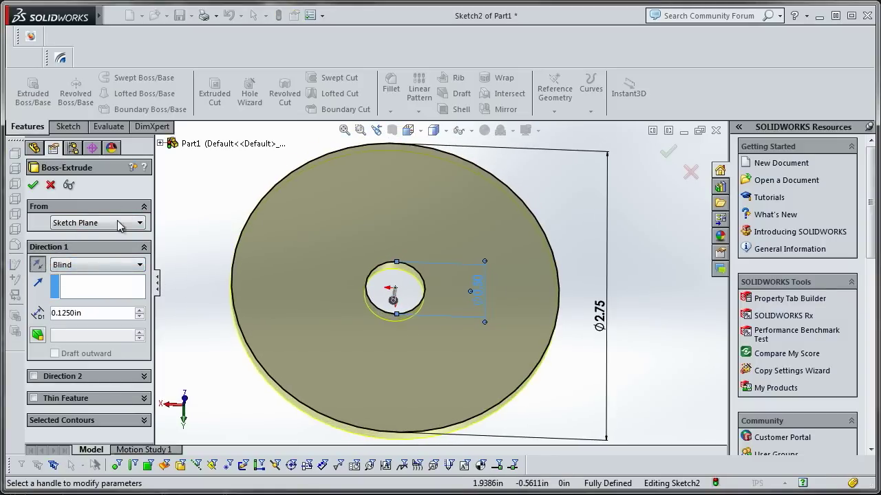
left_click(33, 186)
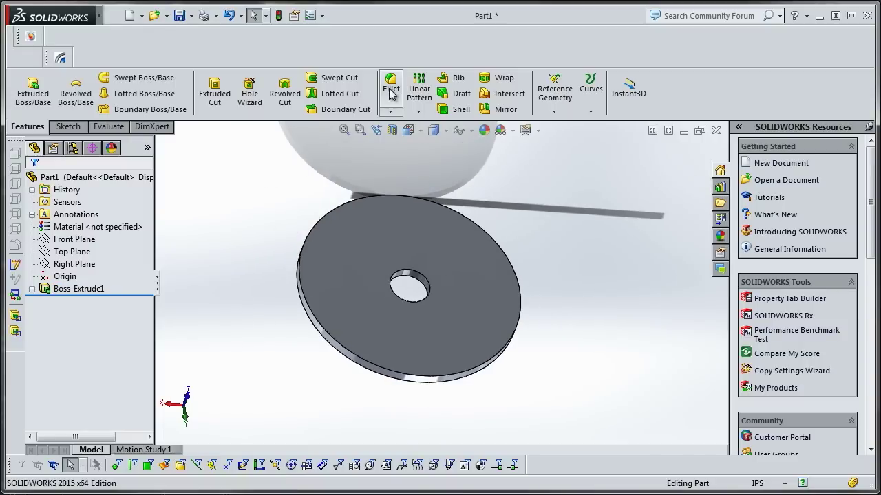
Step: Fillet the disc's outer rim edge with a symmetric radius of 0.0787 in
left_click(390, 112)
left_click(412, 125)
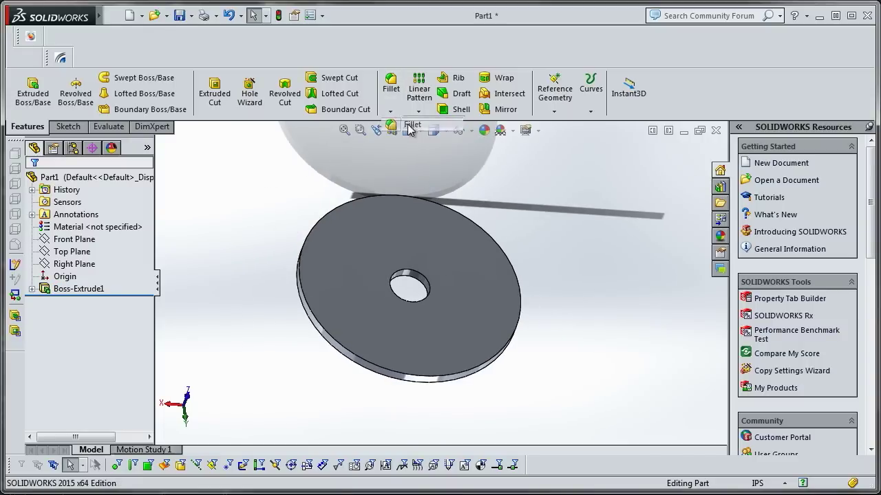
left_click(305, 240)
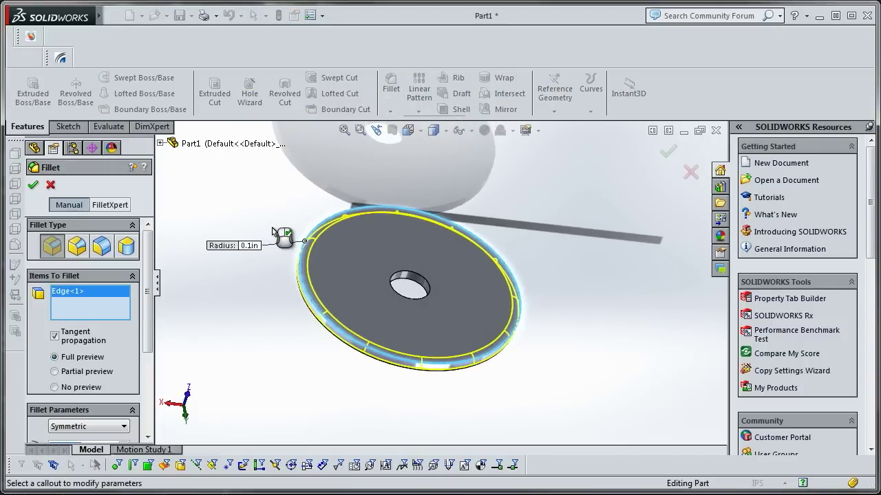
left_click_drag(148, 290, 153, 341)
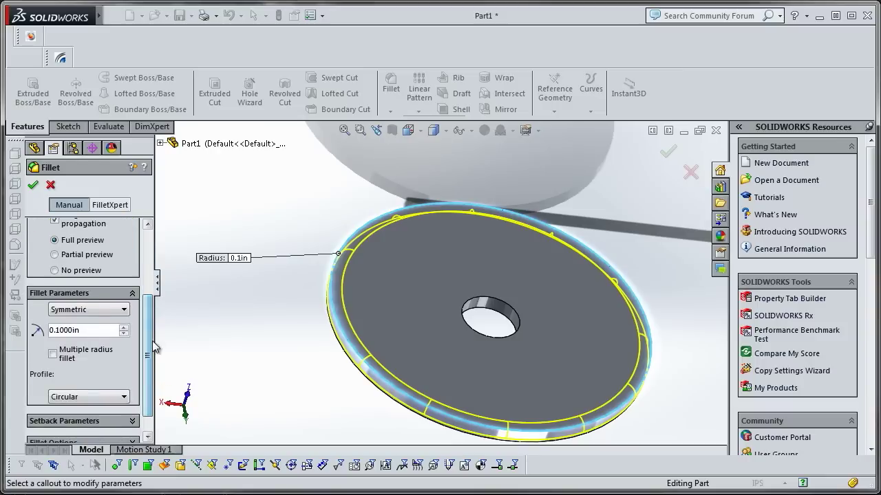
left_click_drag(100, 332, 51, 332)
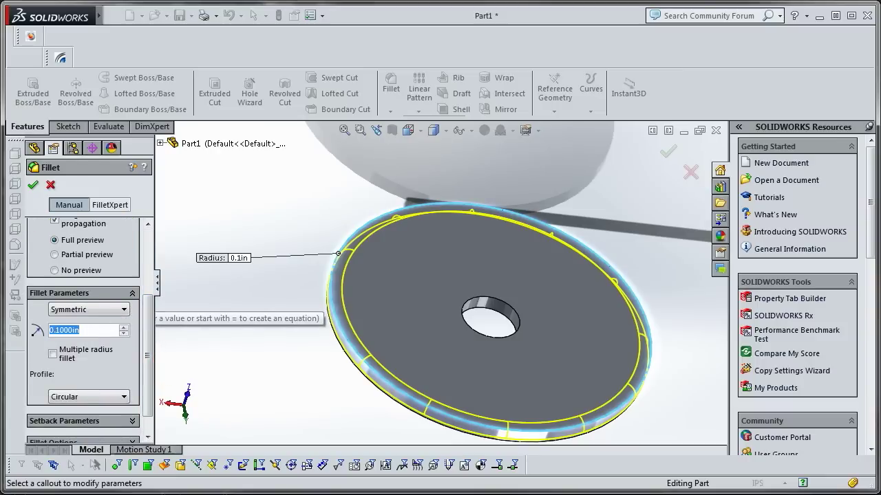
left_click(144, 197)
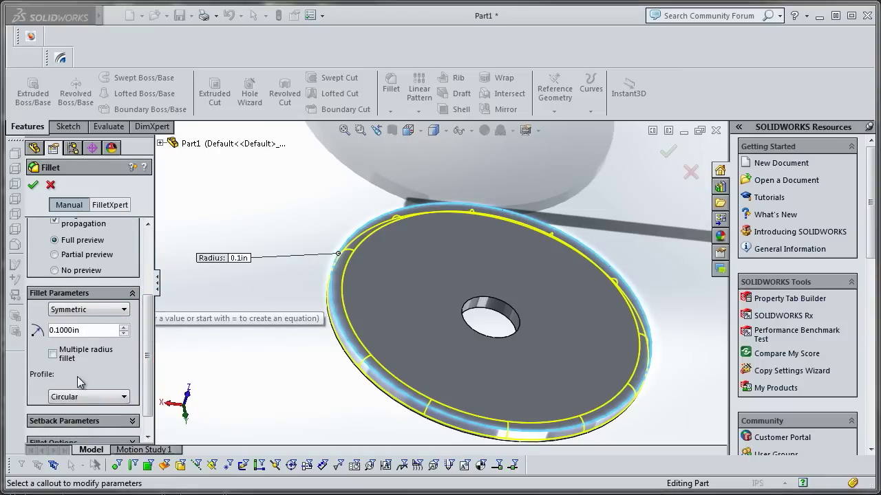
type(".0787")
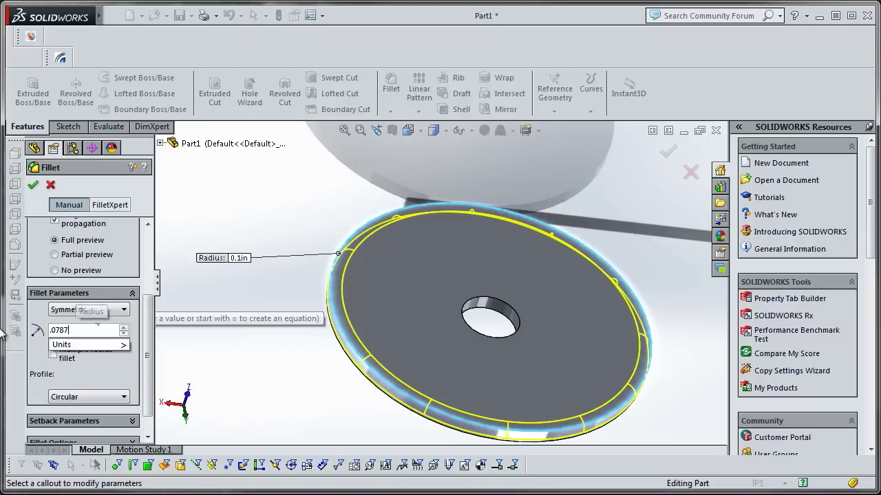
key("Return")
left_click(33, 186)
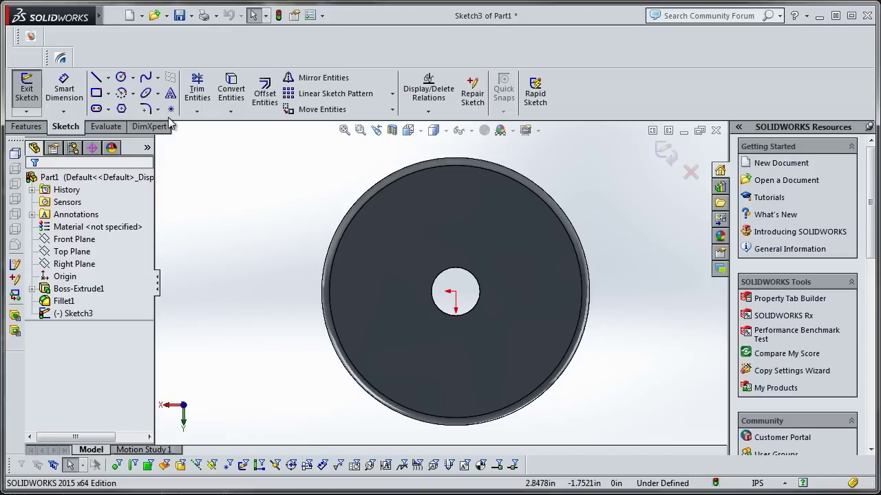
Step: Sketch a narrow vertical corner rectangle on the disc face from the origin up to the face's outer edge, about 0.17 in wide
left_click(108, 94)
left_click(137, 108)
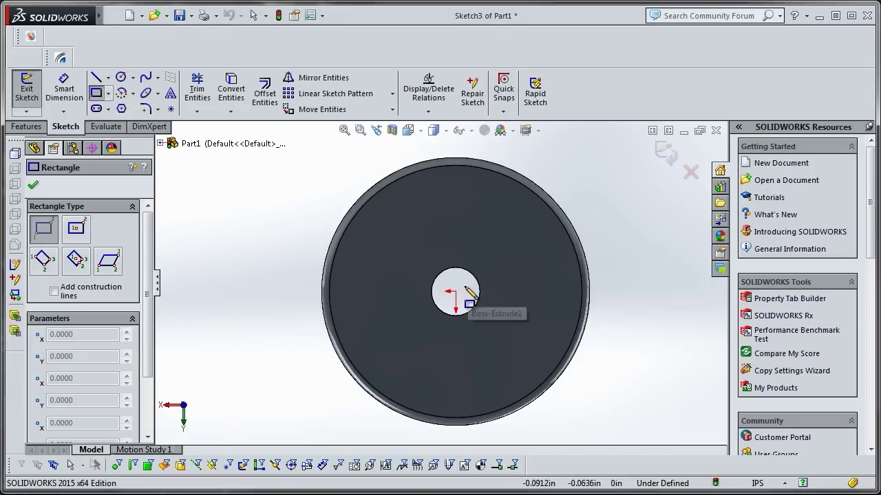
scroll(465, 295, "down", 1)
scroll(460, 295, "down", 1)
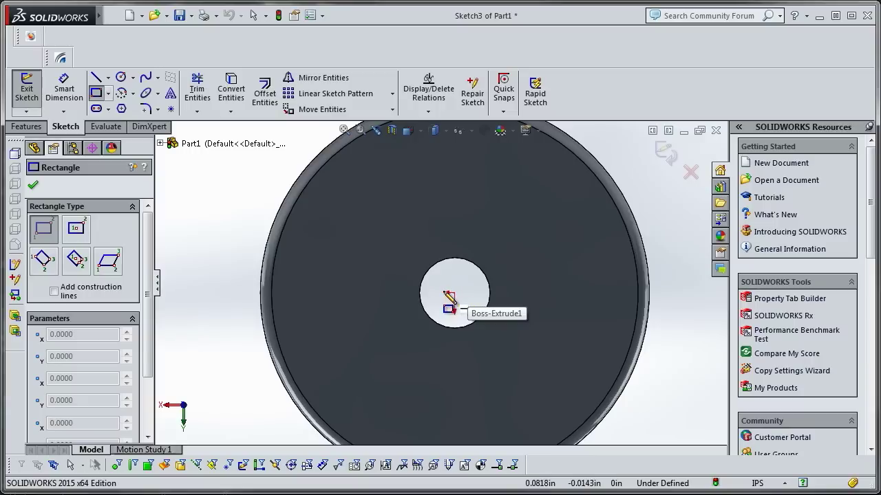
left_click(454, 293)
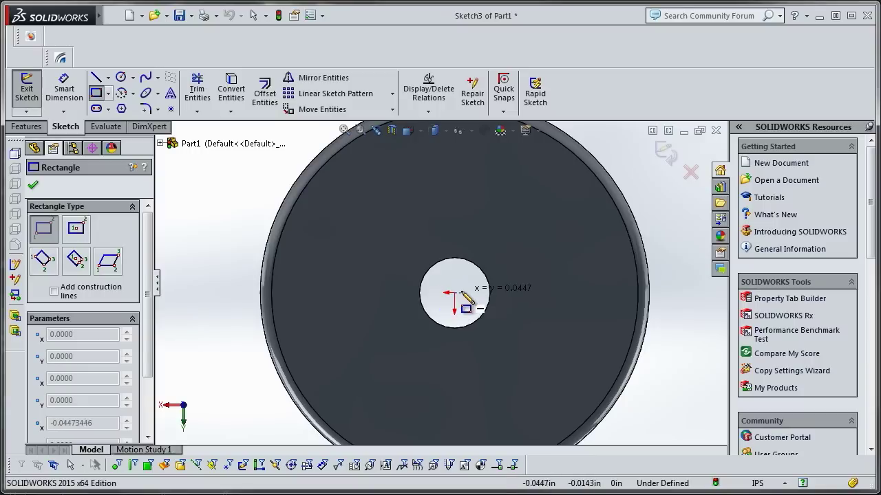
scroll(460, 289, "up", 2)
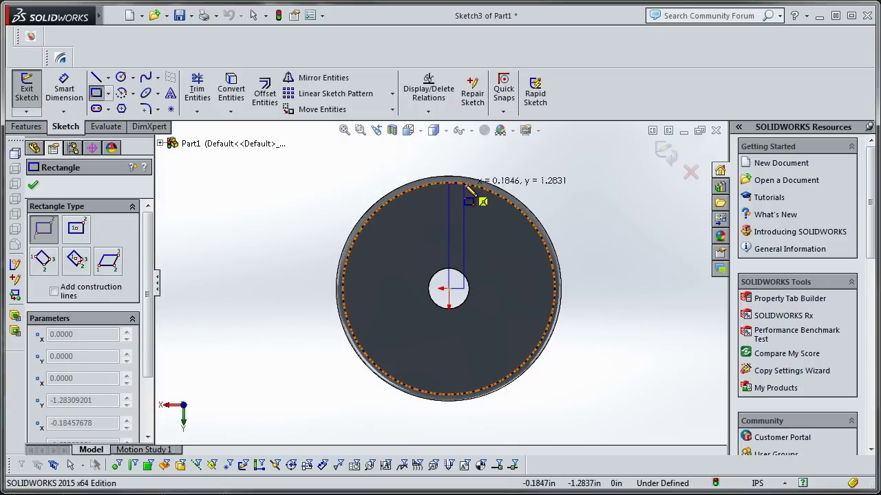
left_click(464, 184)
Step: Dimension the vertical rectangle's width to 0.125 in
scroll(478, 197, "down", 3)
left_click(64, 88)
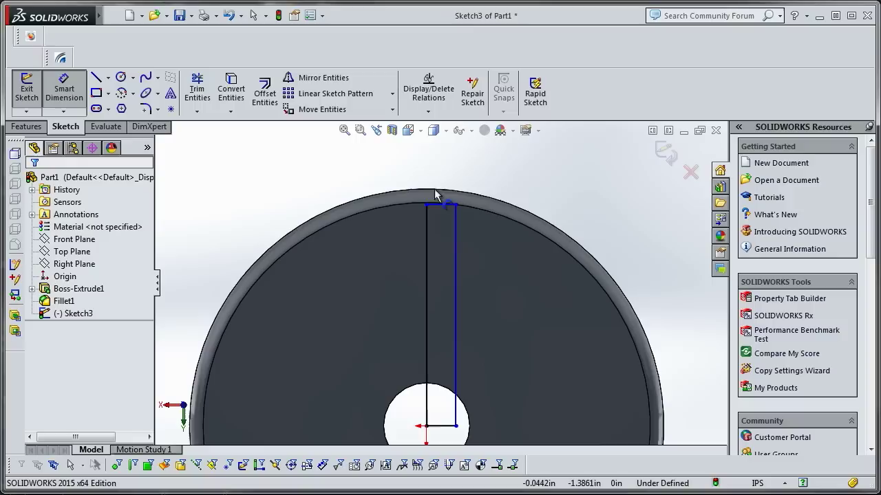
left_click(443, 206)
left_click(451, 178)
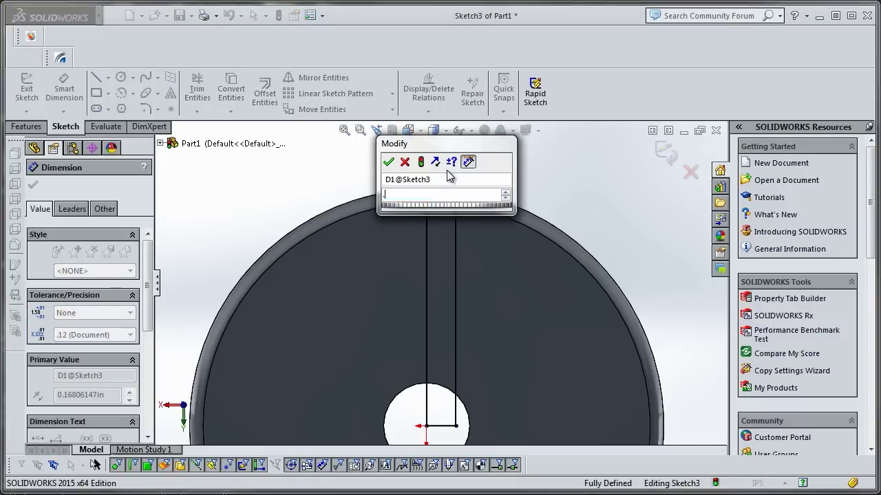
type(".125")
key("Return")
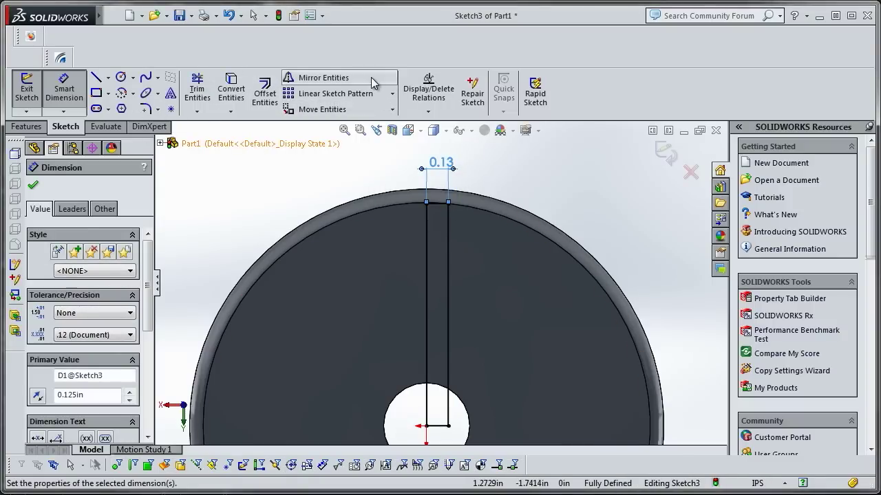
Step: Mirror the vertical rectangle's two short sides and outer long side about its long side through the origin, keeping the originals
left_click(320, 78)
left_click(427, 266)
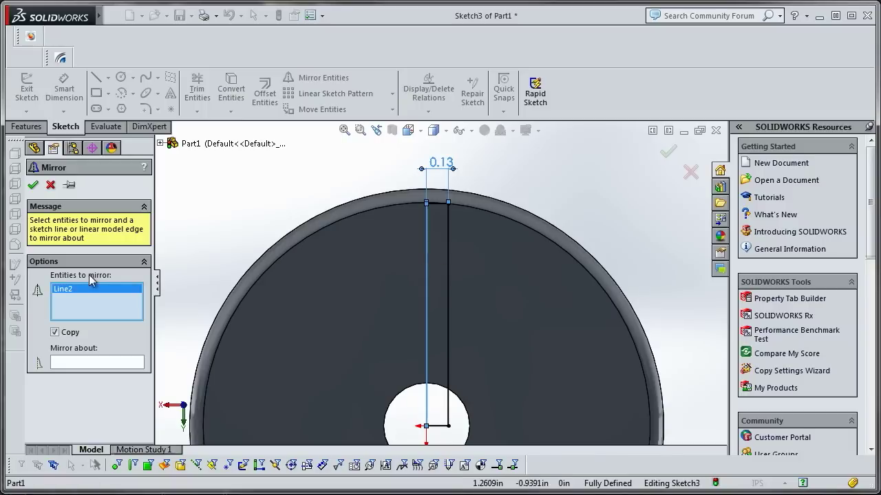
left_click(448, 245)
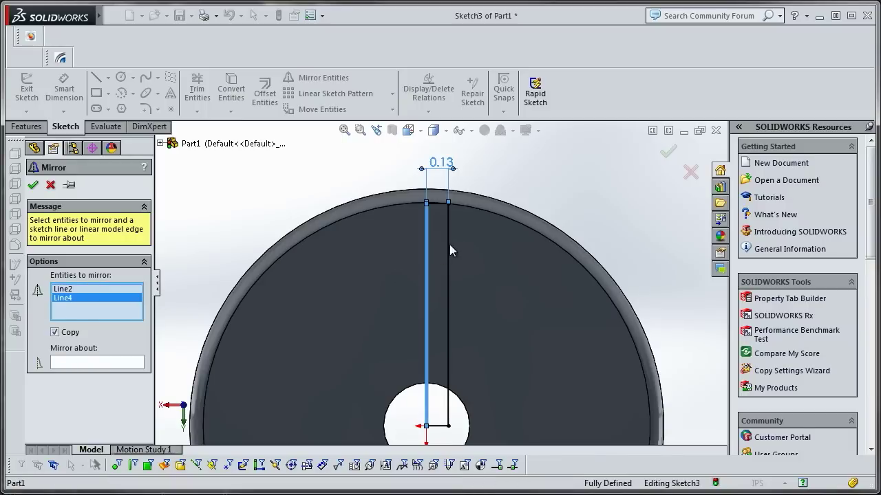
left_click(446, 426)
left_click(438, 426)
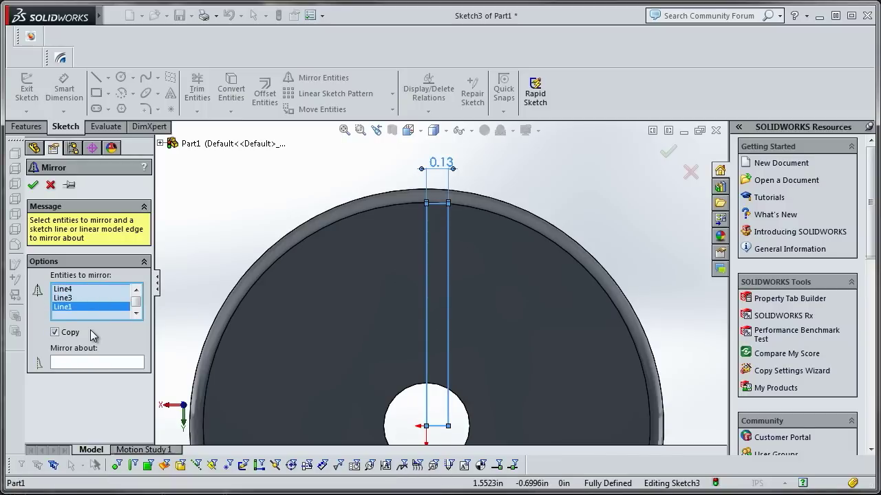
left_click(72, 298)
scroll(72, 293, "up", 1)
left_click(71, 291)
key("Delete")
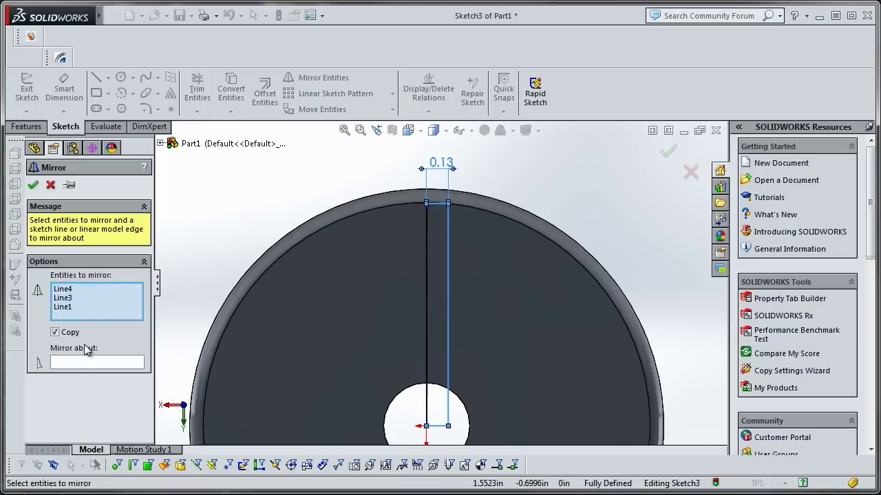
left_click(91, 361)
left_click(426, 291)
scroll(421, 365, "up", 2)
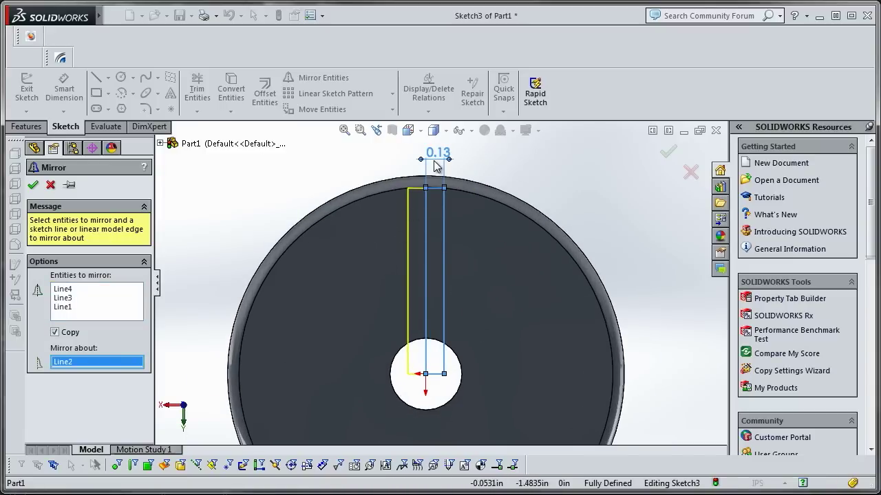
left_click(32, 184)
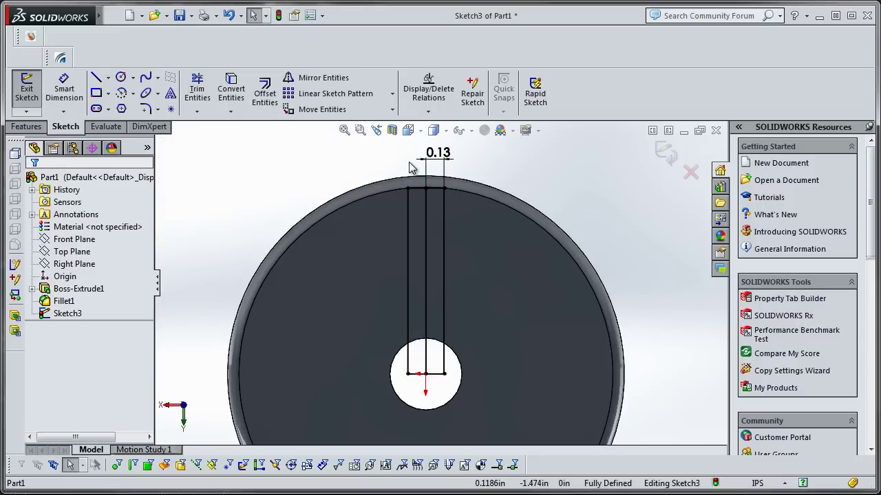
Step: Set the vertical spoke's half-width dimension to 0.0625 in
double_click(437, 152)
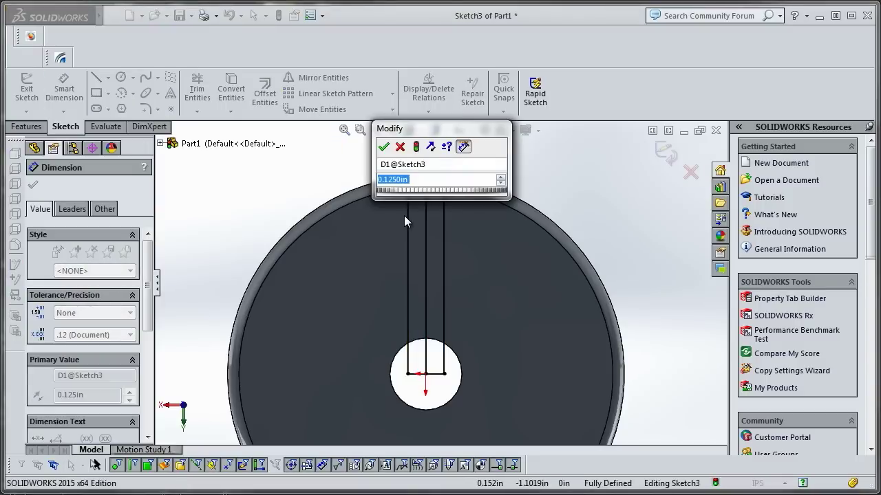
type("=.0625")
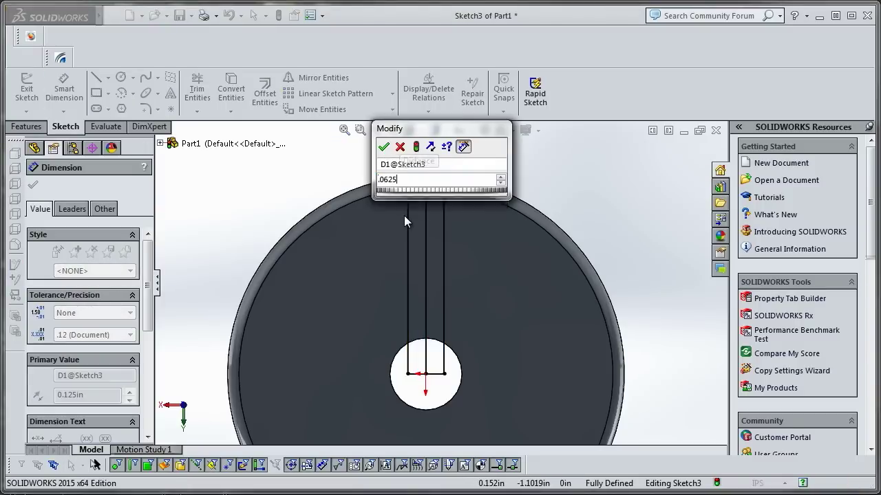
key("Return")
Step: Set the vertical spoke's half-width dimension to 0.1 in
double_click(433, 152)
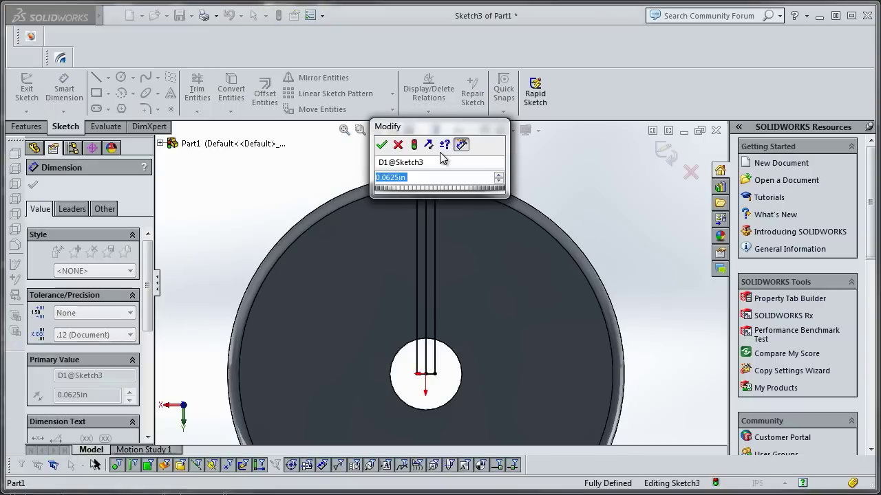
type("0.1")
key("Return")
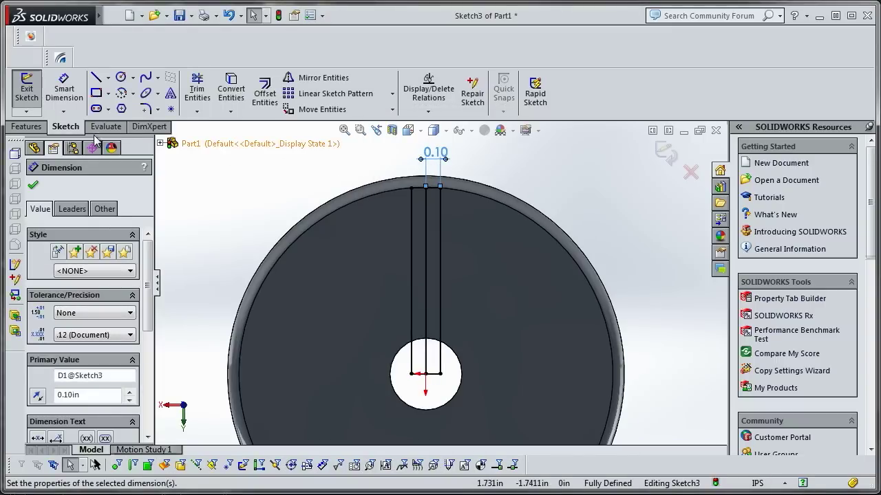
Step: Sketch a narrow horizontal rectangle from the origin to the disc face's outer edge on the +X side, about 0.11 in high
left_click(96, 93)
left_click(426, 374)
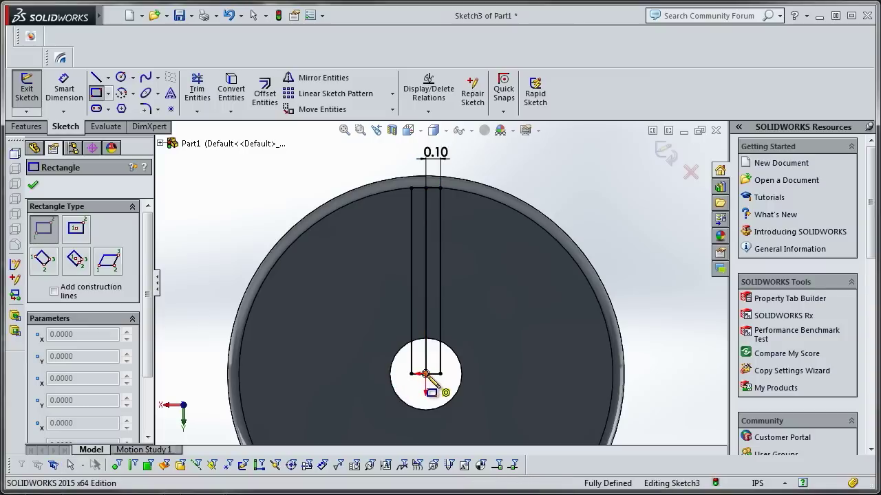
left_click(240, 390)
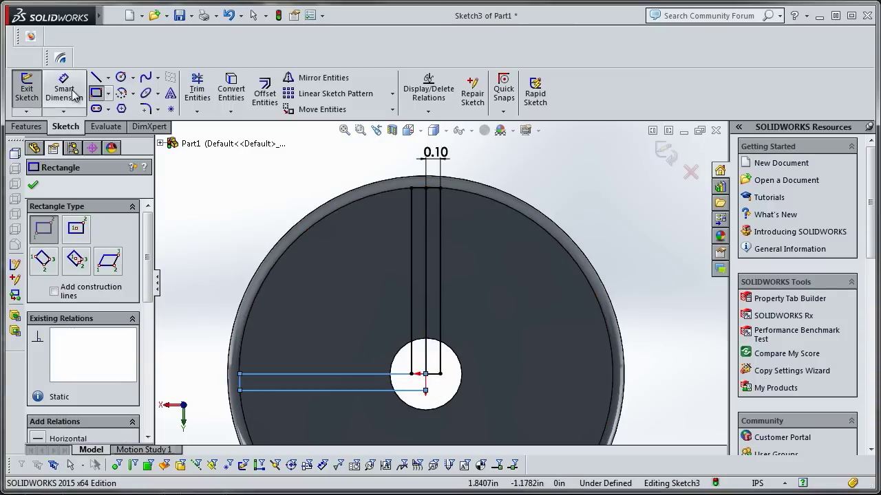
Step: Dimension the horizontal rectangle's height to 0.10 in
left_click(197, 315)
left_click(238, 389)
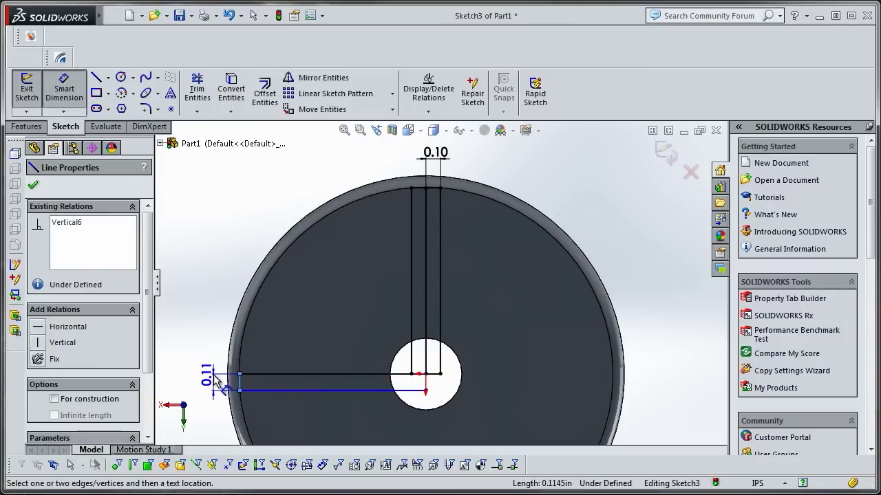
left_click(207, 375)
type("0.10in")
key("Return")
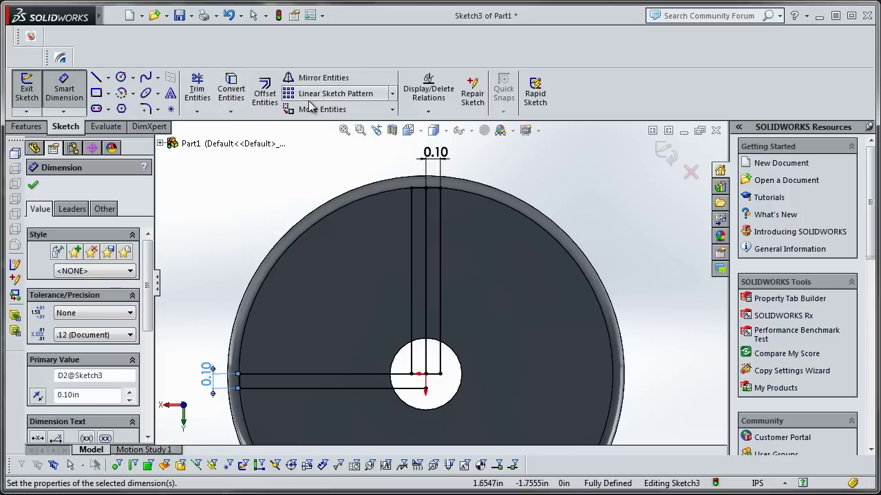
Step: Mirror the horizontal rectangle's two short sides and outer long side about its long side through the origin, keeping the originals
left_click(322, 78)
left_click(239, 383)
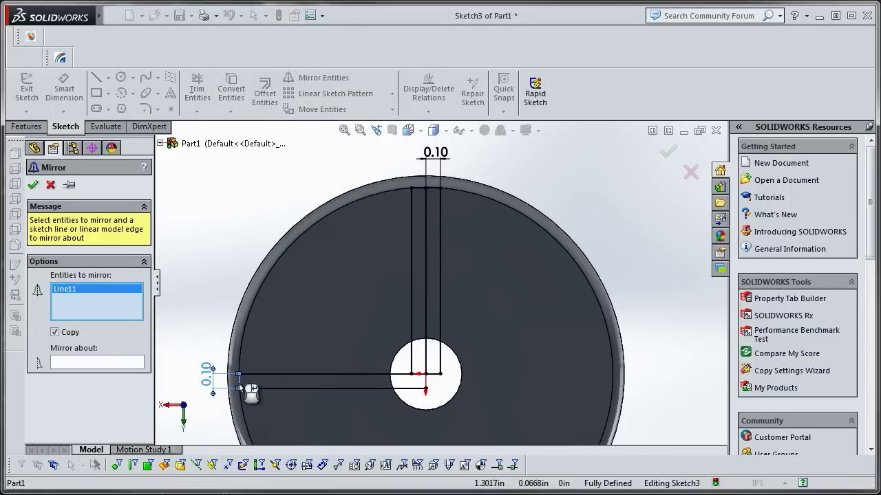
left_click(258, 388)
left_click(426, 382)
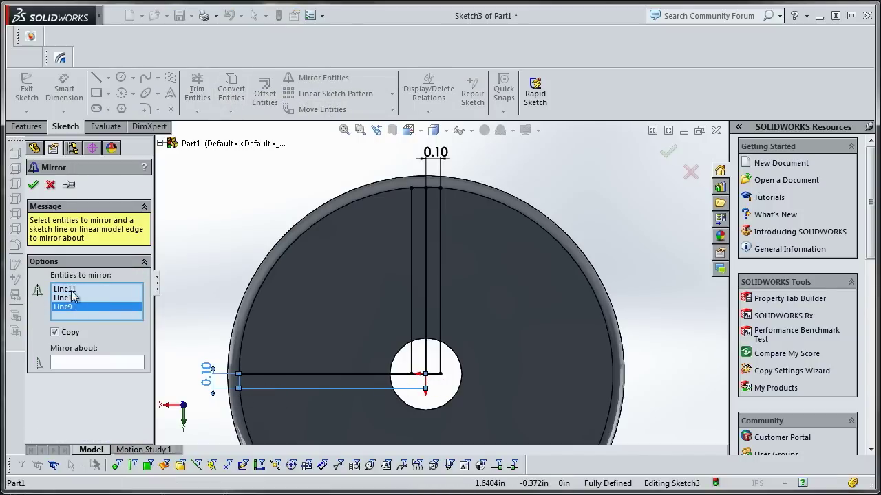
left_click(88, 363)
left_click(269, 374)
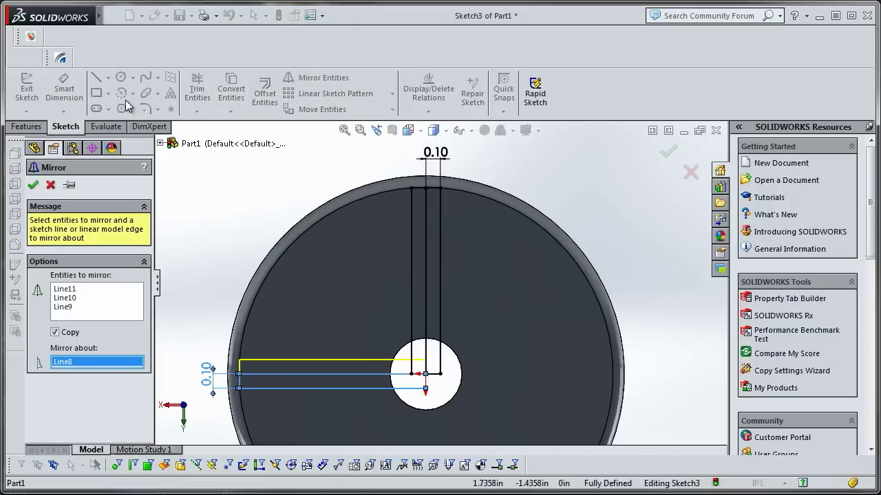
left_click(31, 185)
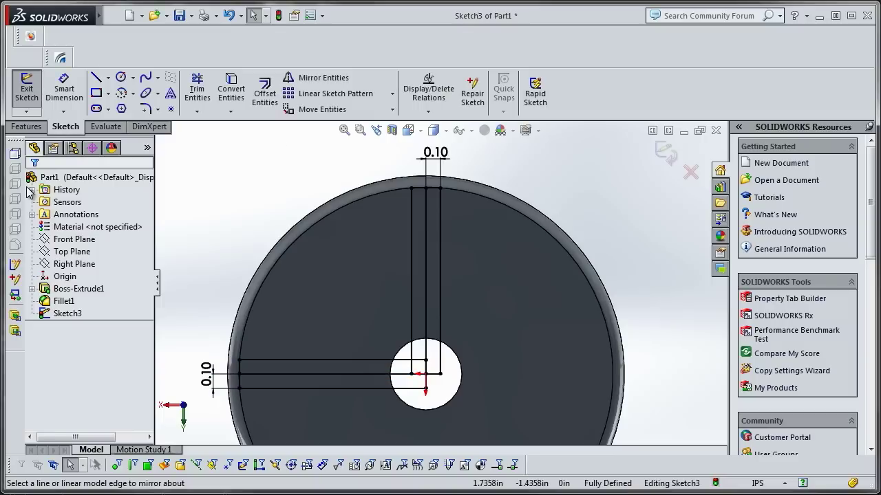
Step: Sketch a centerpoint arc about the origin, radius about 1.13 in, from the vertical spoke's centerline to the horizontal spoke's centerline
left_click(132, 93)
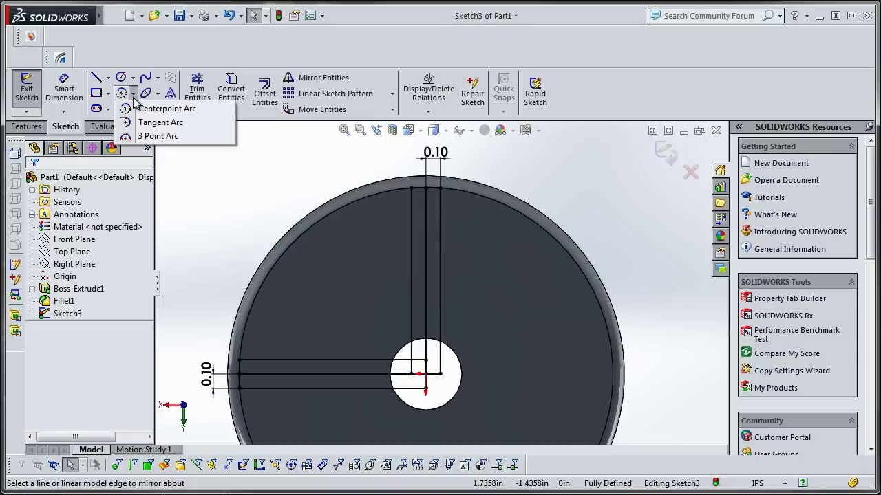
left_click(167, 108)
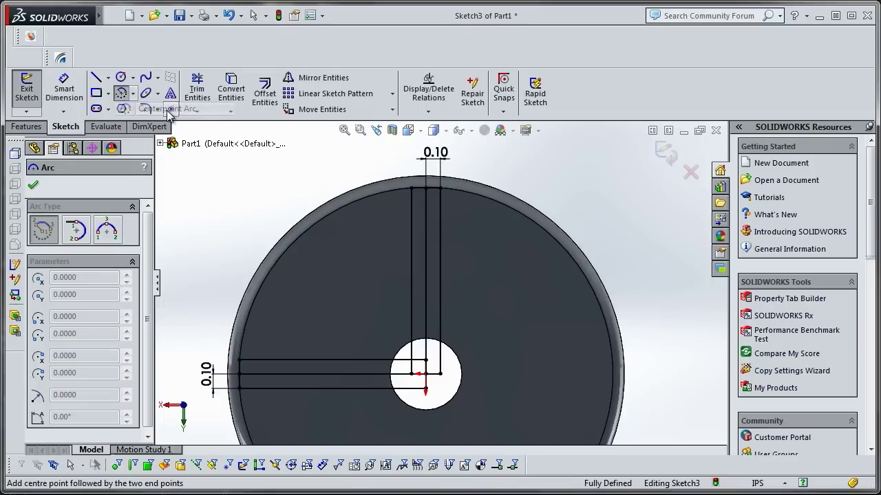
left_click(425, 373)
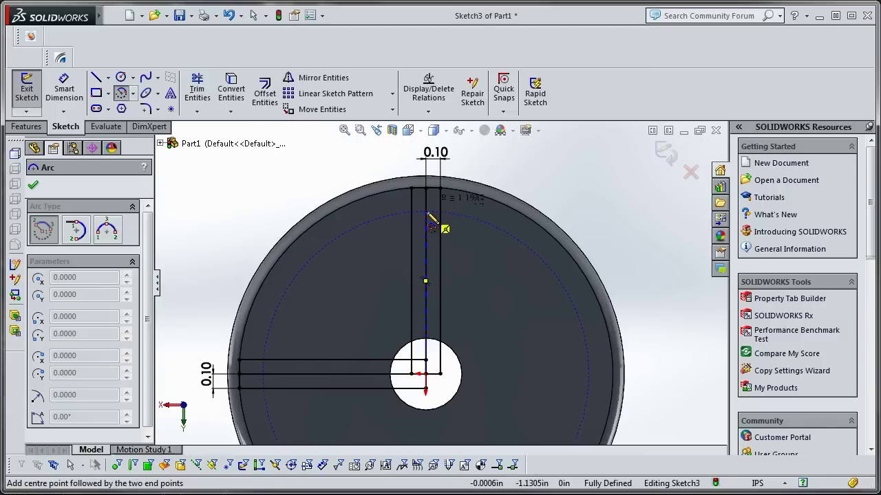
left_click(263, 375)
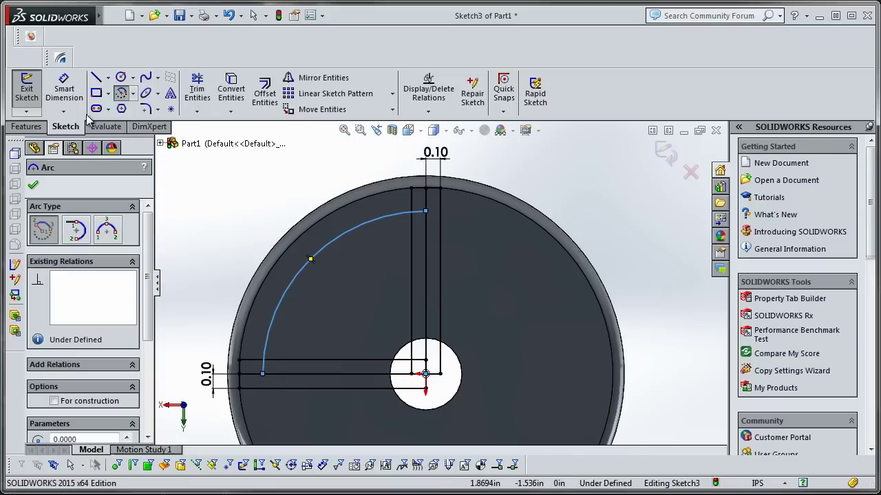
Step: Dimension the quarter arc's radius to 1.125 in
left_click(63, 95)
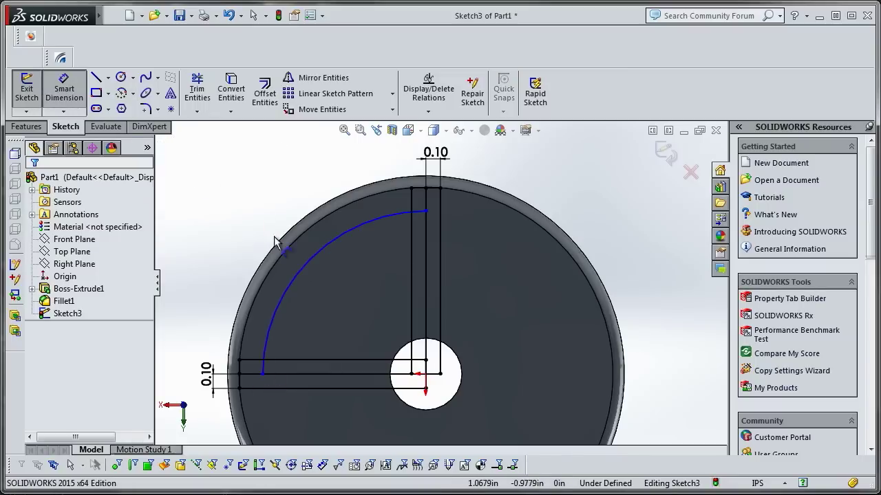
left_click(300, 275)
left_click(250, 203)
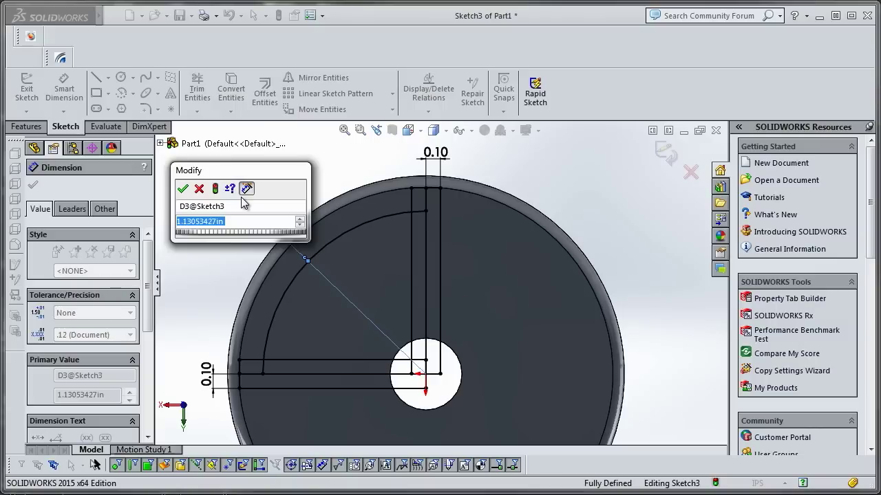
type("1.125")
key("Return")
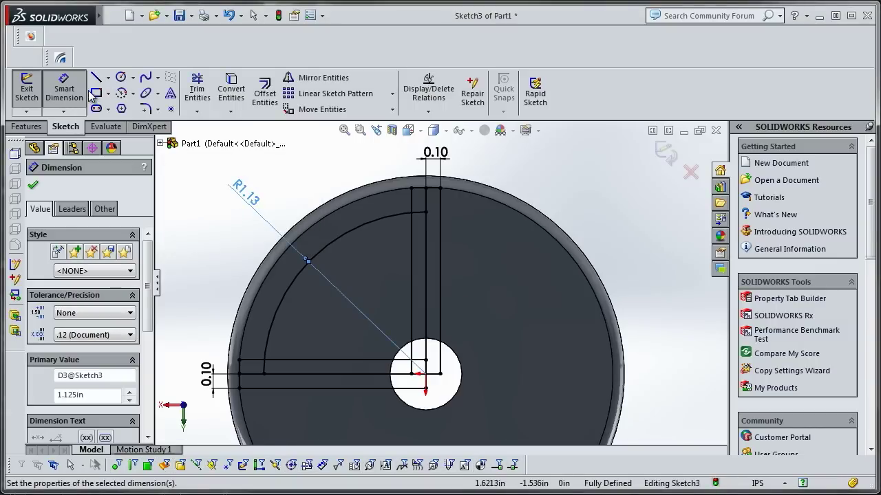
Step: Trim away the vertical spoke's centerline, outer end and far side, plus the horizontal spoke's far side and short lines at the origin
left_click(197, 90)
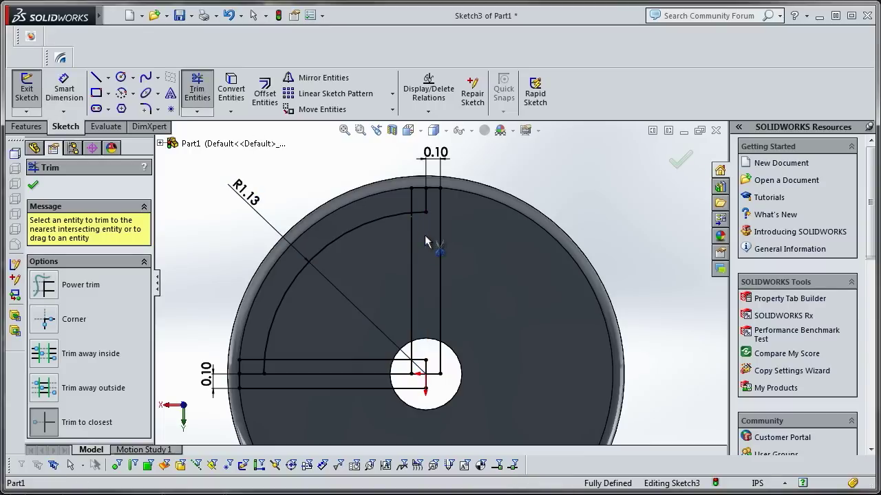
left_click(419, 215)
left_click(423, 199)
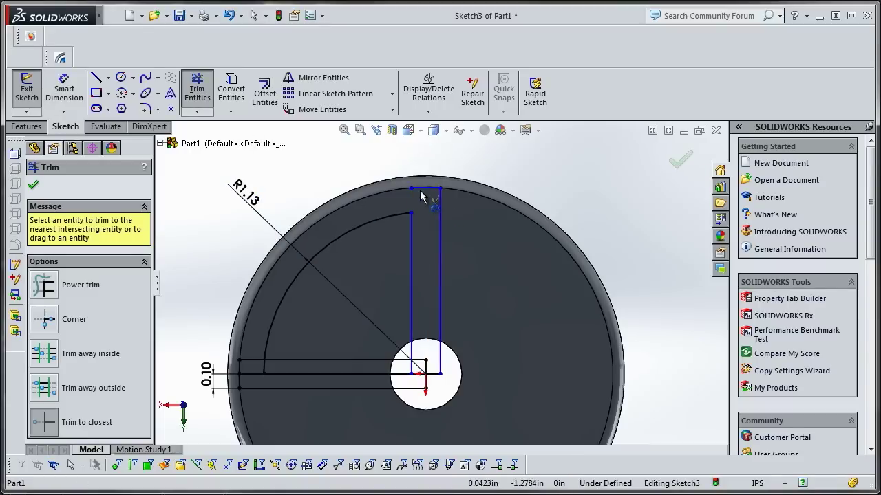
left_click(441, 213)
left_click(415, 387)
left_click(424, 382)
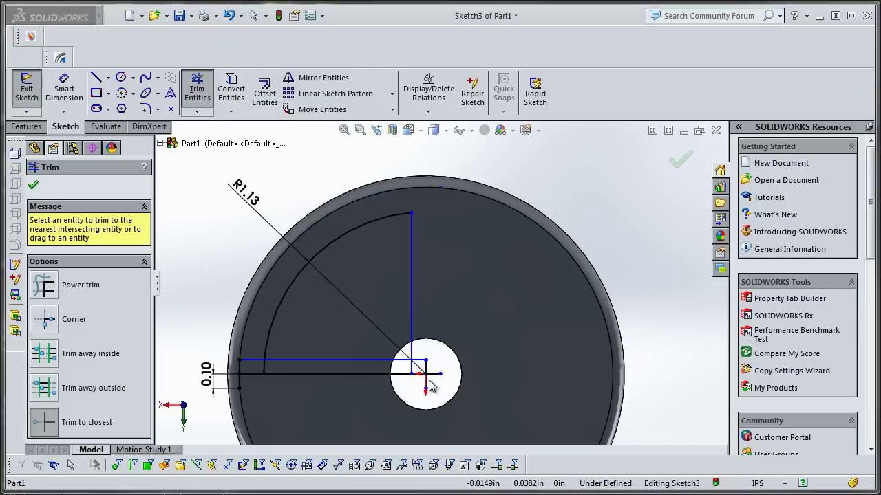
left_click(452, 299)
left_click(427, 369)
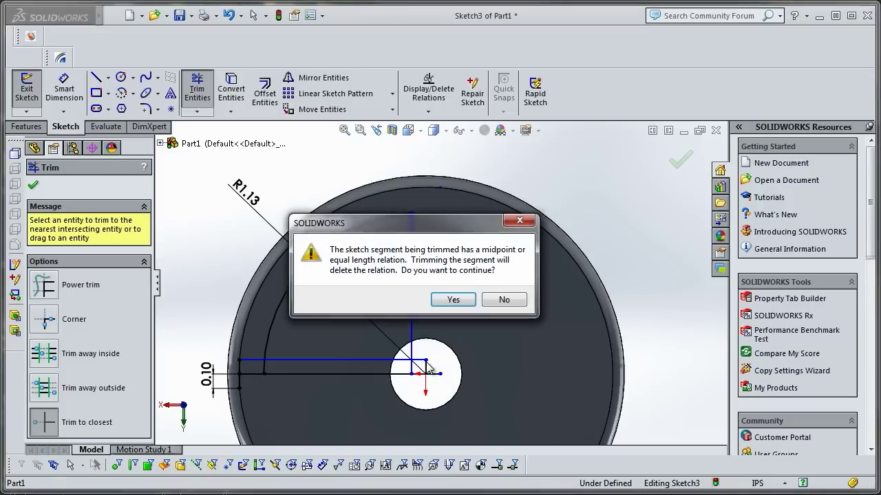
key("Return")
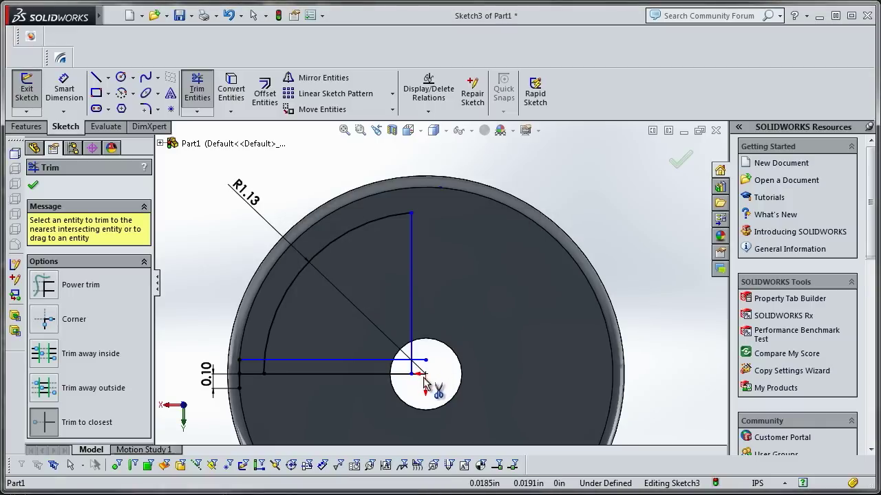
Step: Trim the horizontal spoke's centerline, outer end and overhanging line and arc ends, leaving a closed quarter-sector profile
left_click(420, 361)
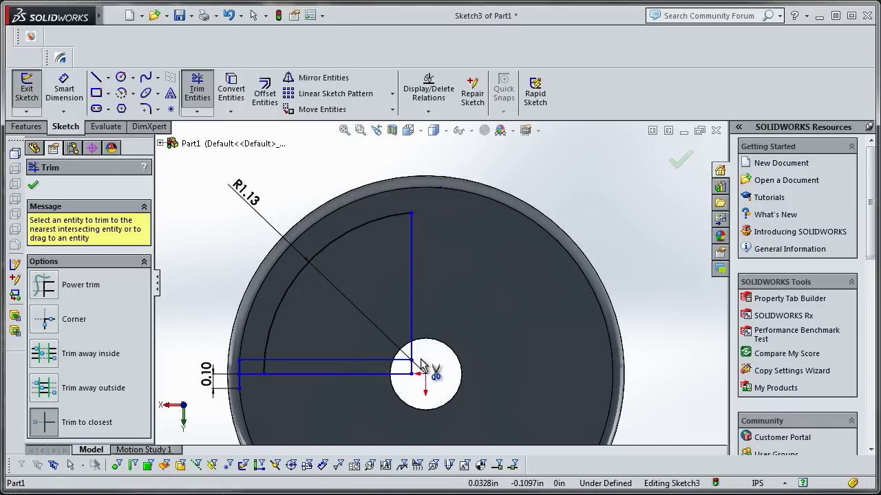
key("ctrl+z")
left_click(302, 369)
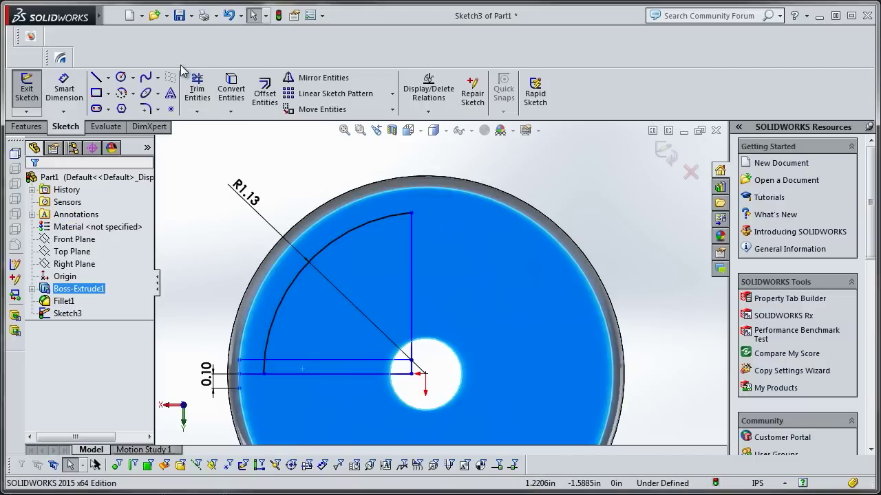
left_click(197, 88)
left_click(333, 373)
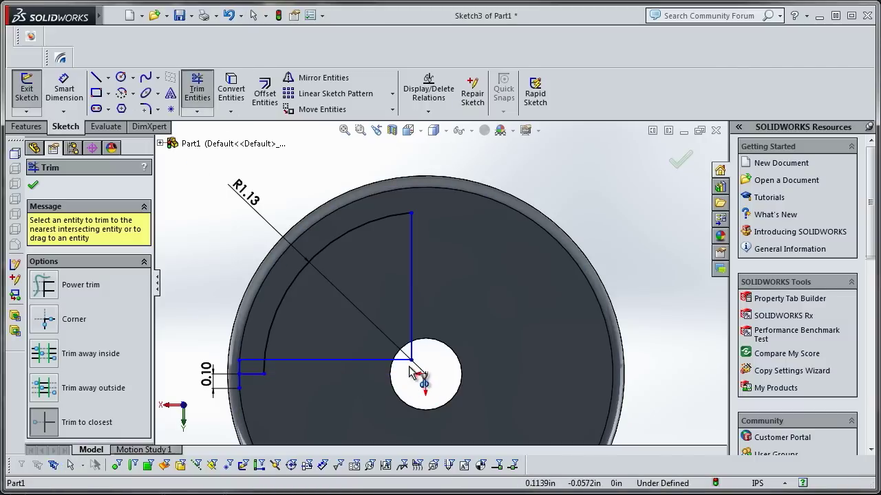
left_click(252, 375)
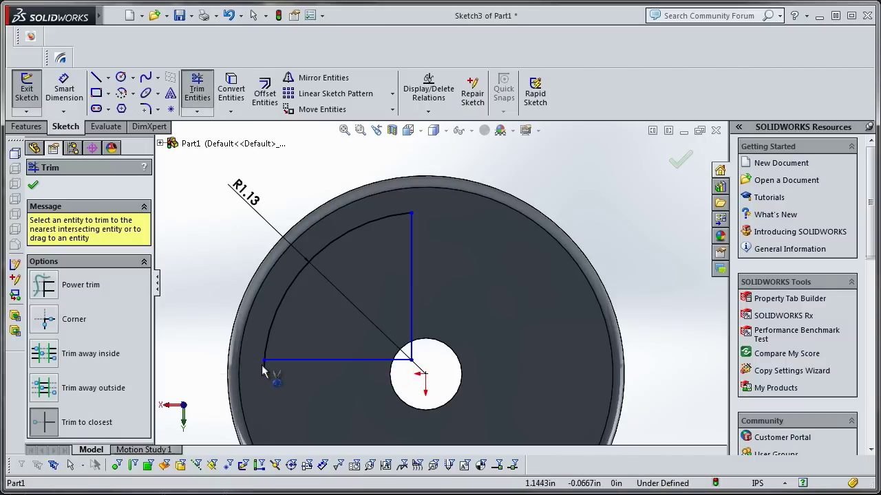
key("ctrl+z")
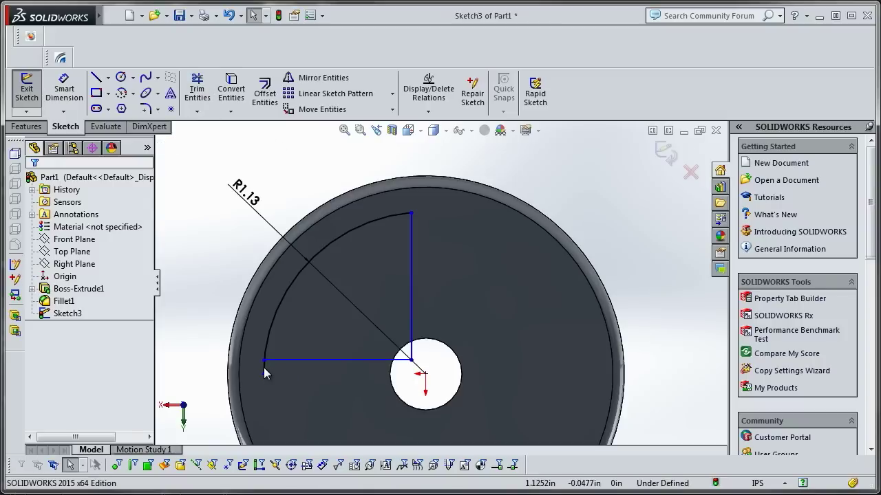
left_click(265, 358)
left_click(197, 89)
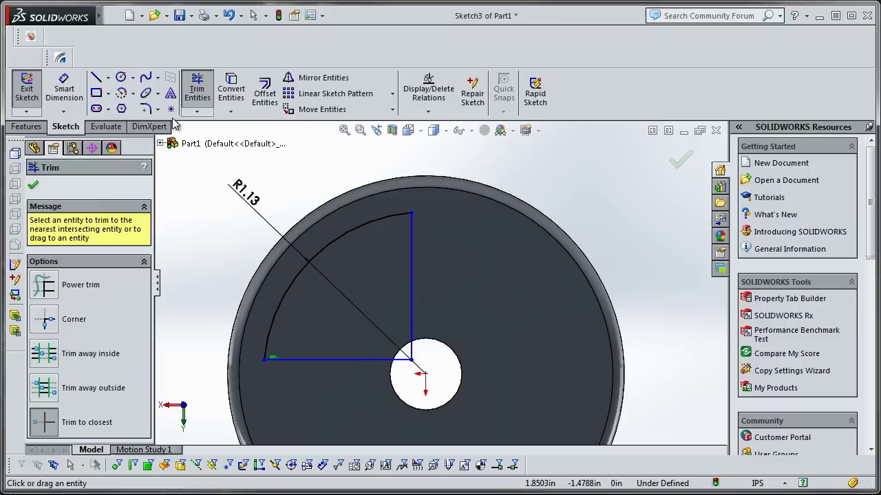
Step: Try an extruded cut of the quarter-sector profile with the Through All end condition, and undo it
left_click(28, 127)
left_click(214, 93)
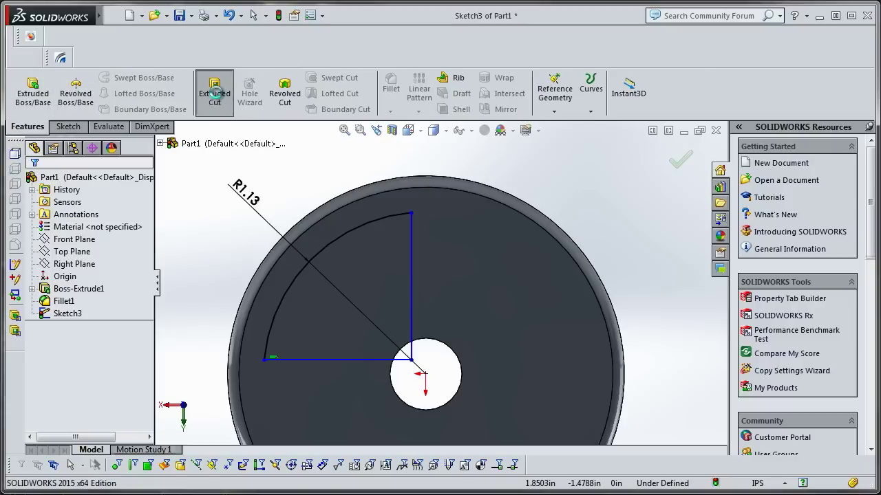
left_click(84, 224)
left_click(90, 265)
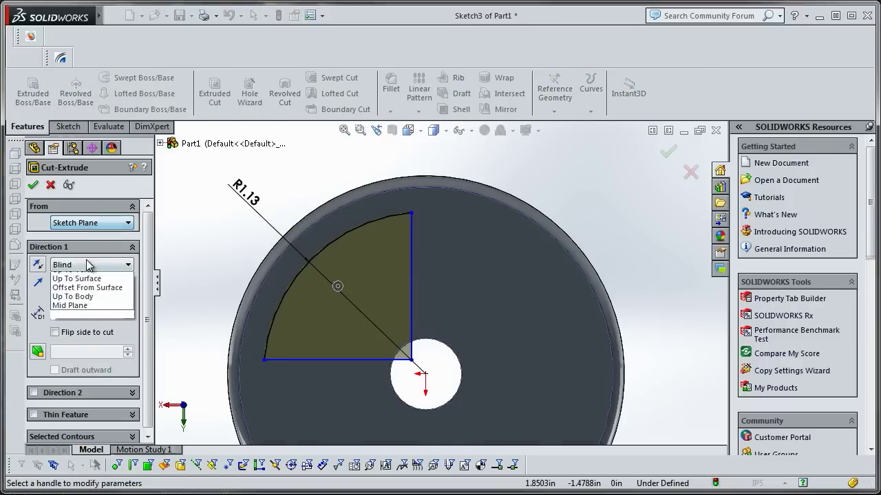
left_click(75, 275)
left_click(33, 185)
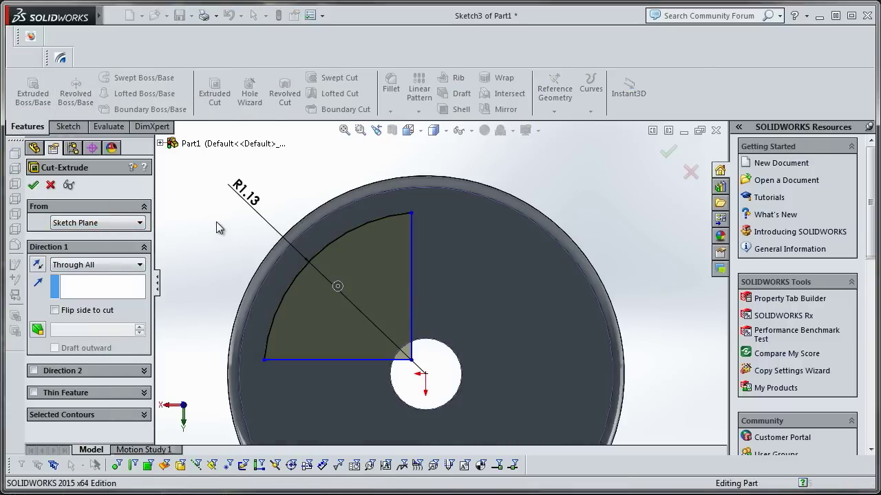
key("ctrl+z")
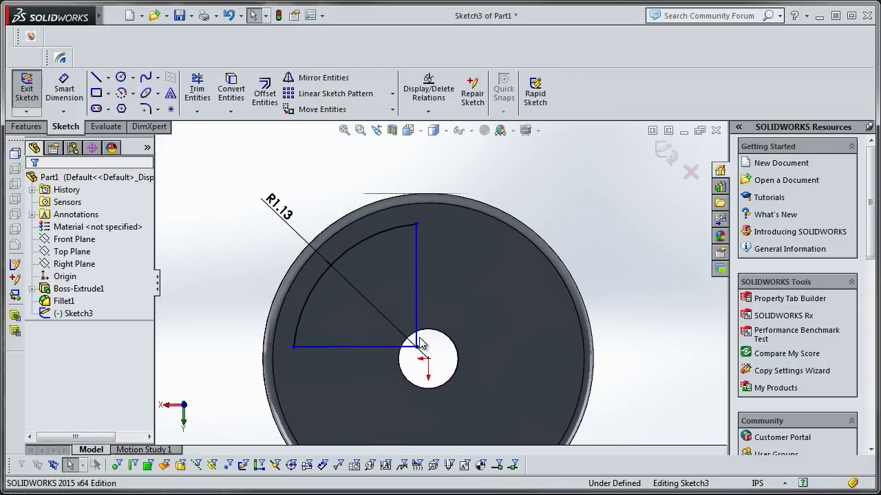
Step: Sketch a circle about 0.96 in in diameter centred on the origin, around the centre hole
key("space")
left_click(461, 249)
scroll(458, 289, "down", 3)
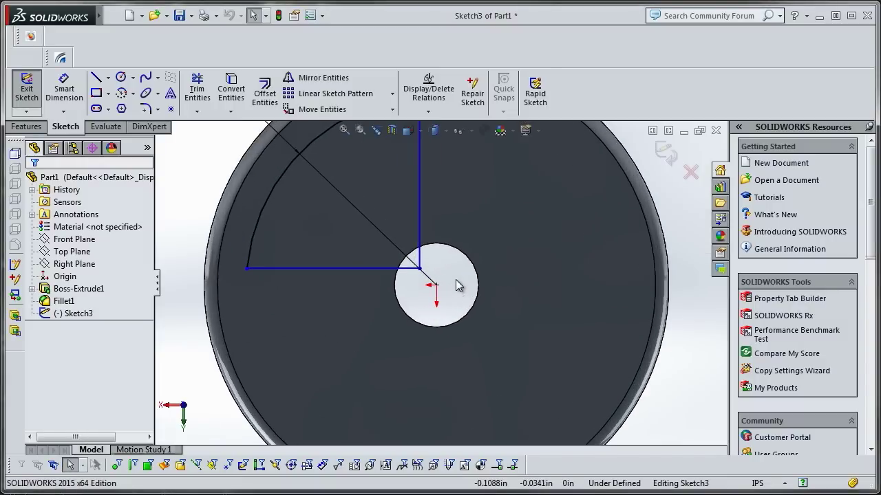
left_click(121, 78)
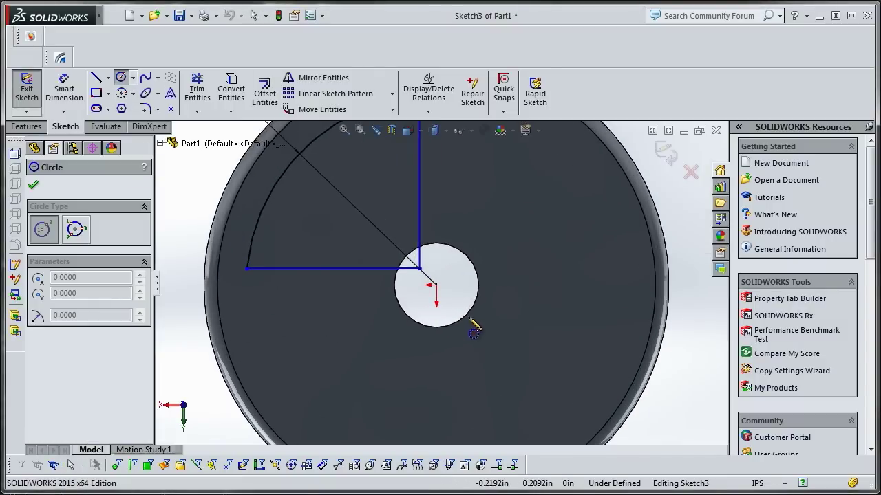
left_click(436, 285)
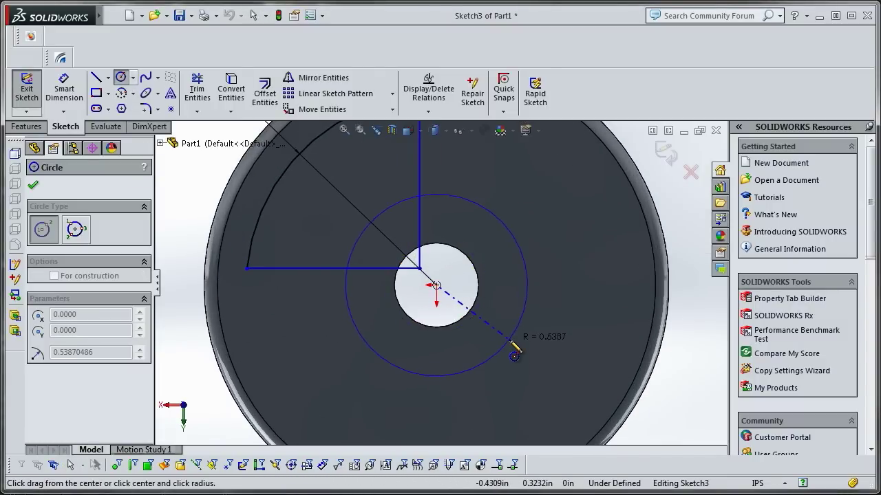
left_click(500, 336)
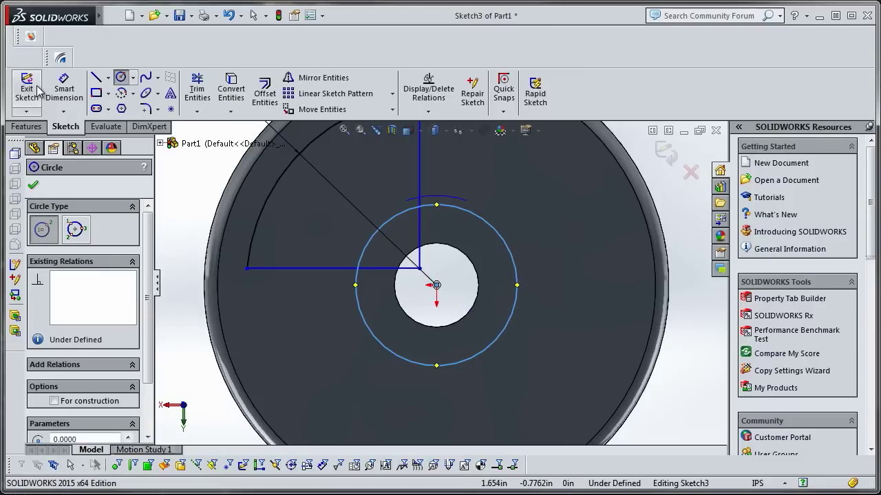
key("Escape")
Step: Dimension the hub circle's diameter to 0.75 in
left_click(515, 311)
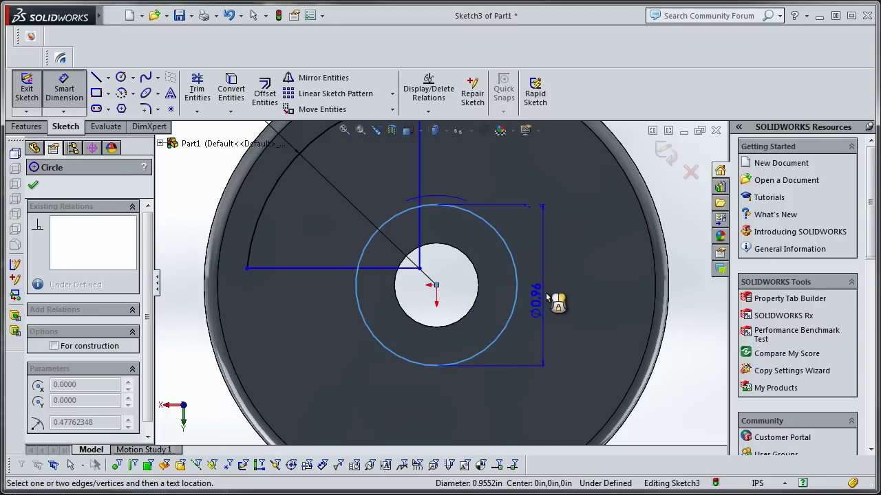
left_click(545, 300)
type(".75")
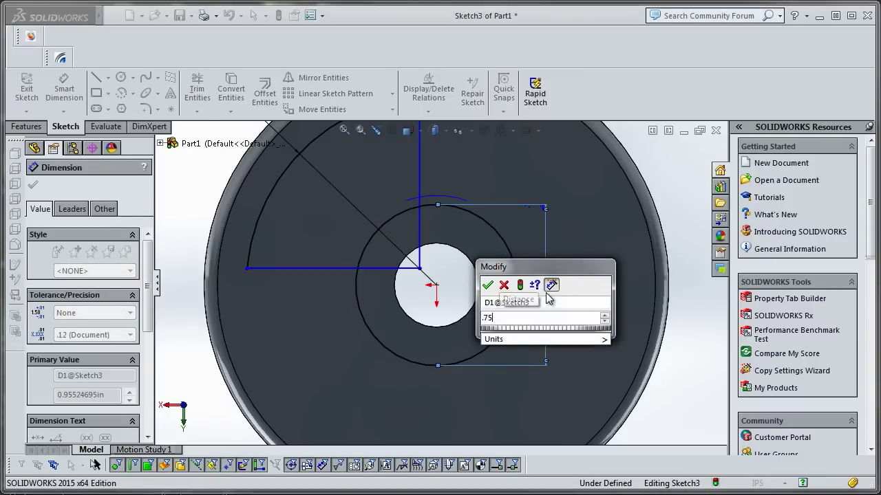
key("Return")
Step: Trim the sector's lines inside the hub circle and the circle outside the sector, and exit the sketch
left_click(208, 103)
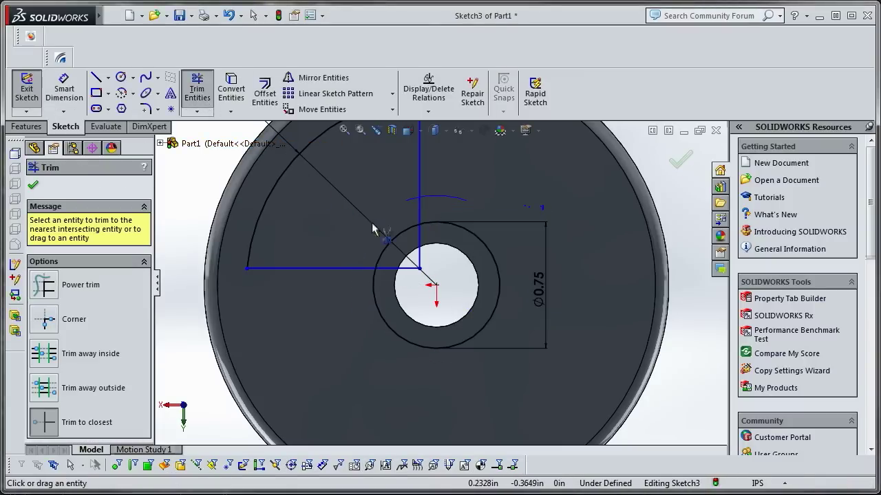
left_click(420, 240)
left_click(409, 267)
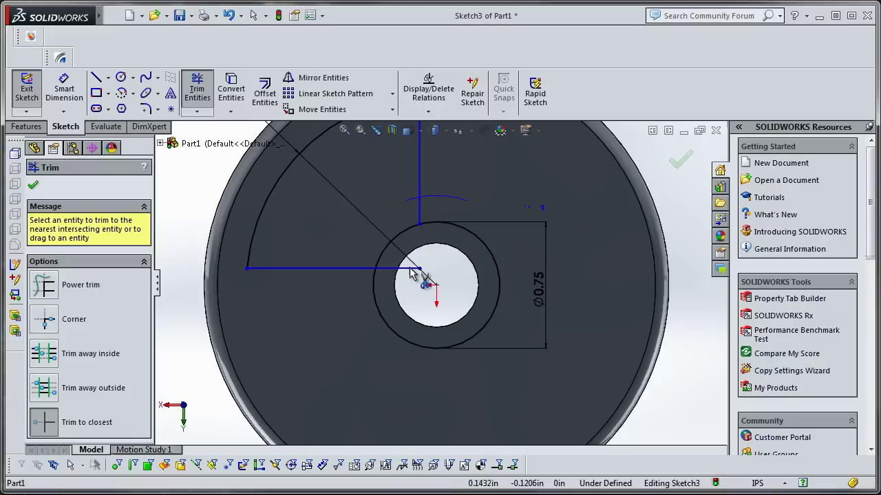
left_click(377, 302)
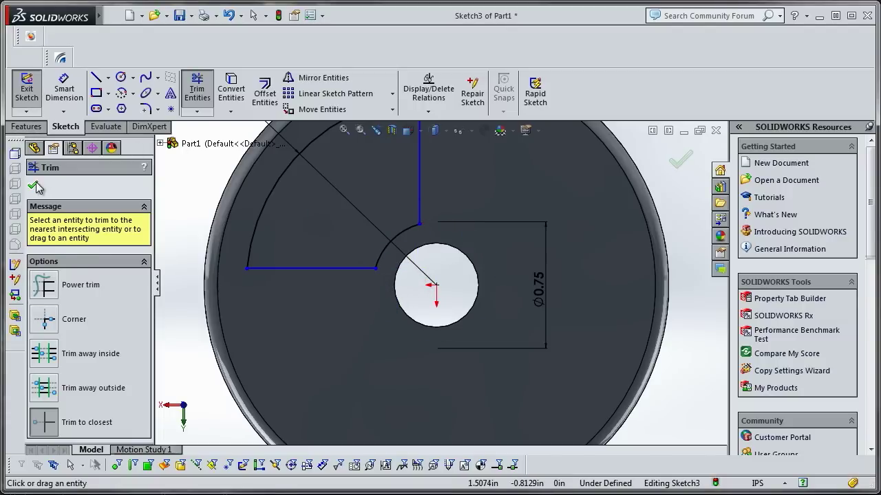
left_click(34, 184)
left_click(27, 94)
Step: Cut the trimmed quarter-sector sketch through the disc with a blind extruded cut 0.125 in deep
left_click(34, 130)
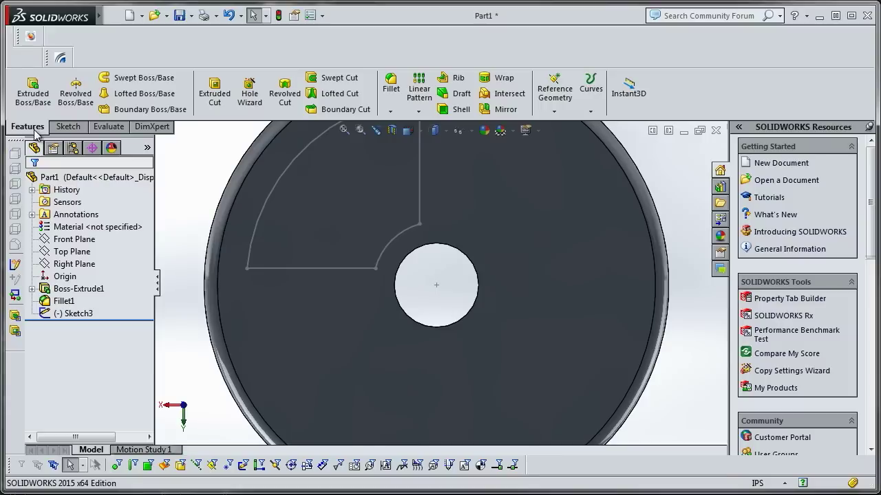
left_click(68, 128)
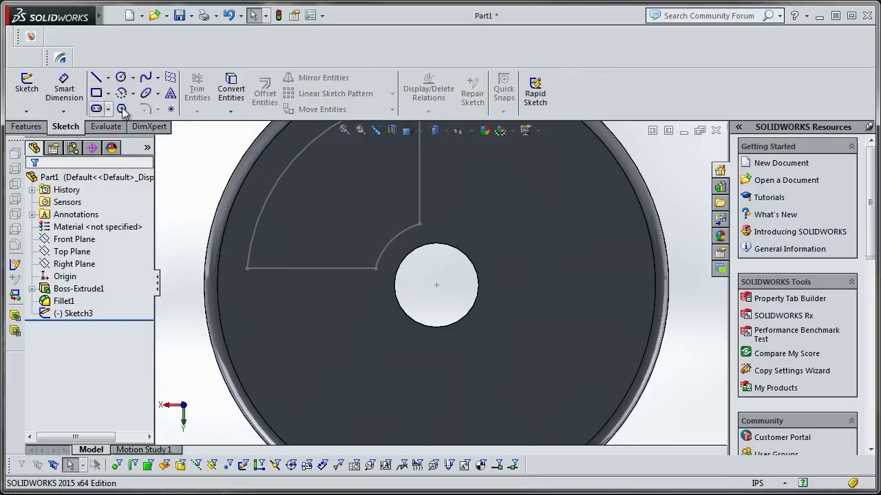
left_click(26, 127)
left_click(214, 93)
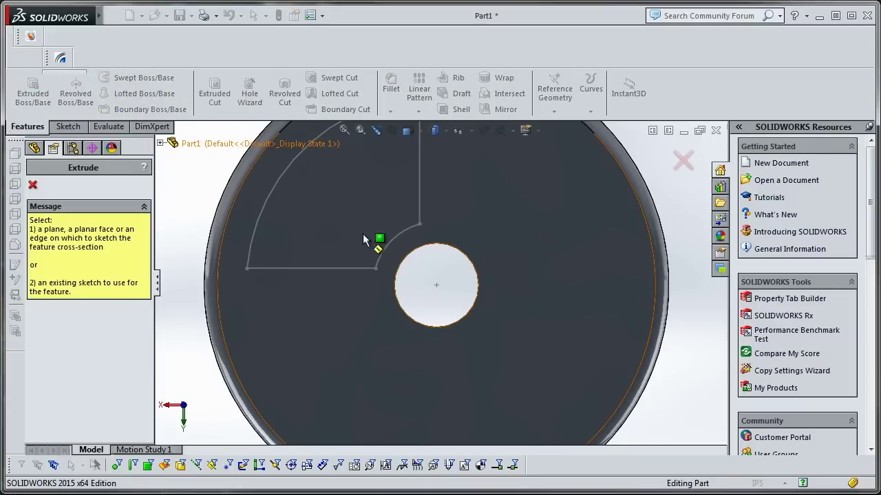
left_click(292, 268)
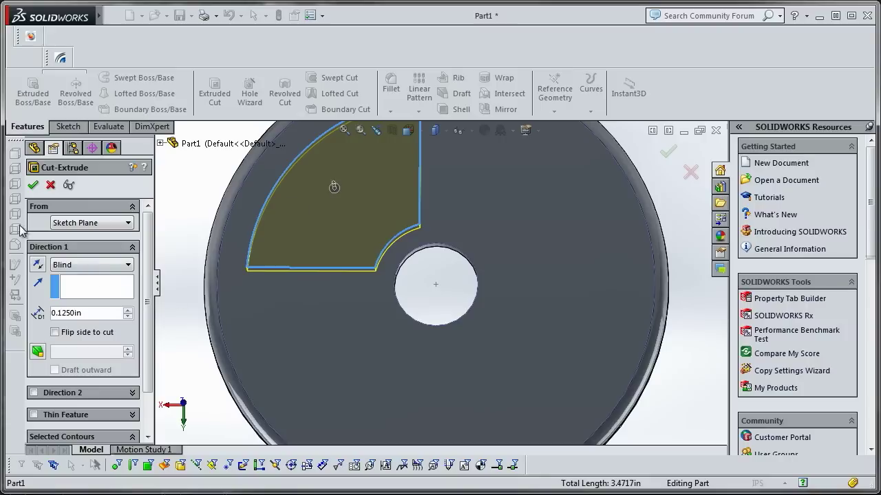
left_click(34, 187)
scroll(365, 224, "down", 1)
scroll(376, 234, "up", 3)
middle_click_drag(378, 230, 411, 199)
scroll(407, 208, "down", 3)
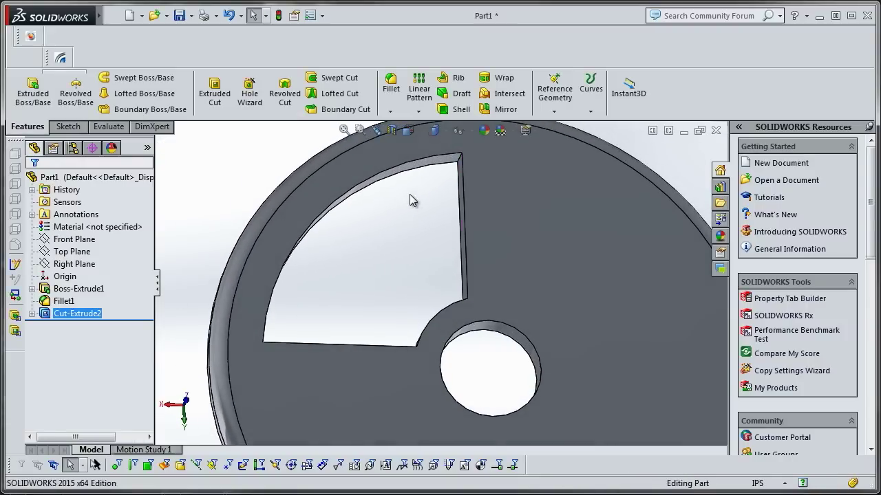
Step: Fillet the four corner edges of the quarter cutout with a symmetric 0.1 in radius
left_click(390, 111)
left_click(411, 125)
middle_click_drag(411, 124, 333, 315)
left_click(461, 169)
left_click(448, 309)
left_click(490, 274)
left_click(337, 318)
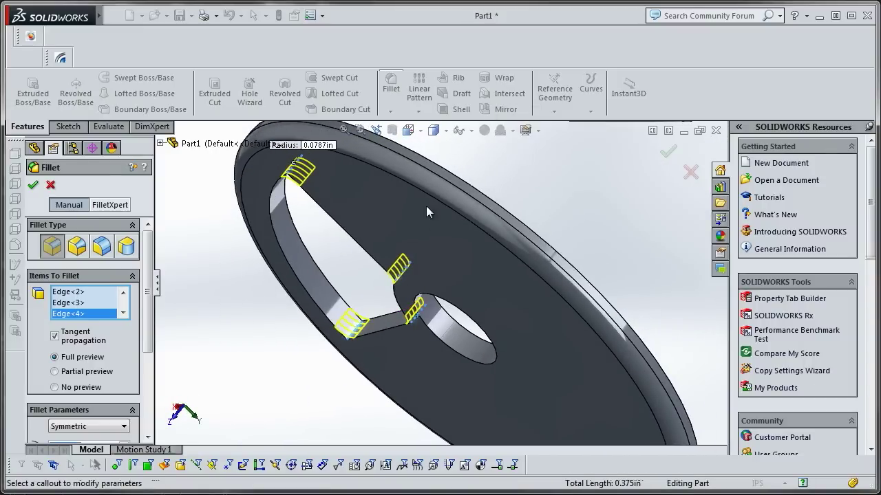
middle_click_drag(322, 274, 344, 262)
scroll(97, 325, "down", 5)
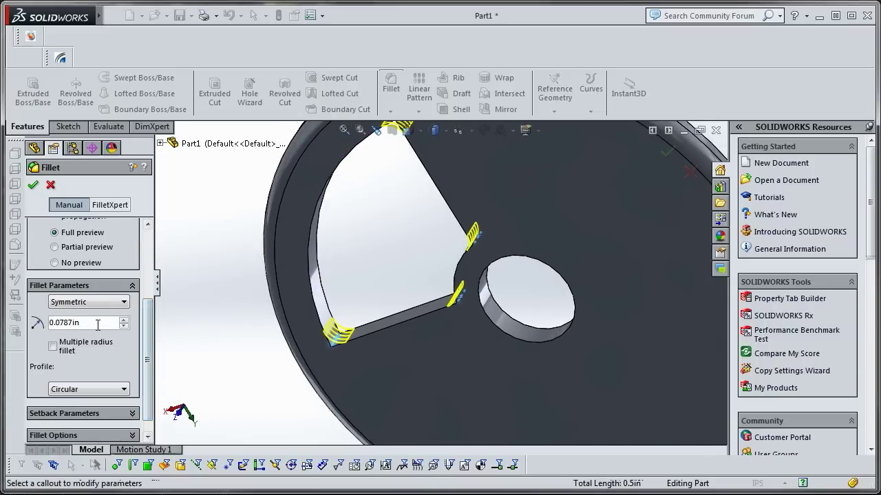
key("BackSpace")
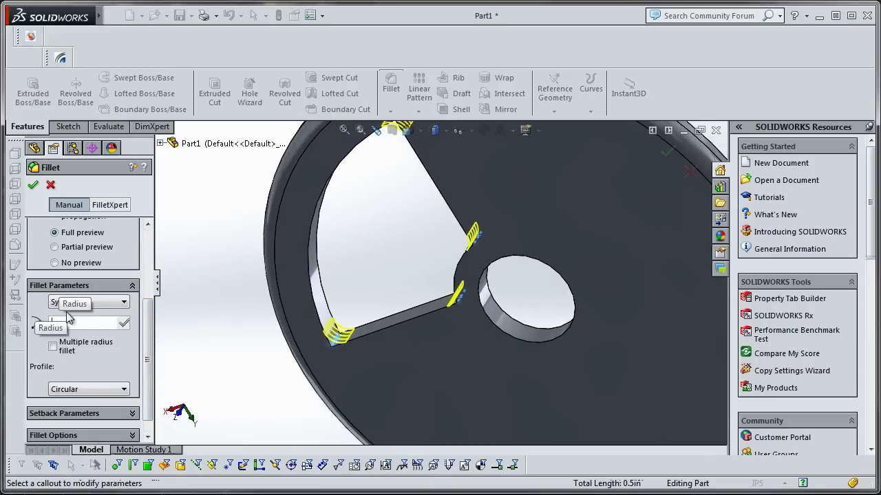
type(".")
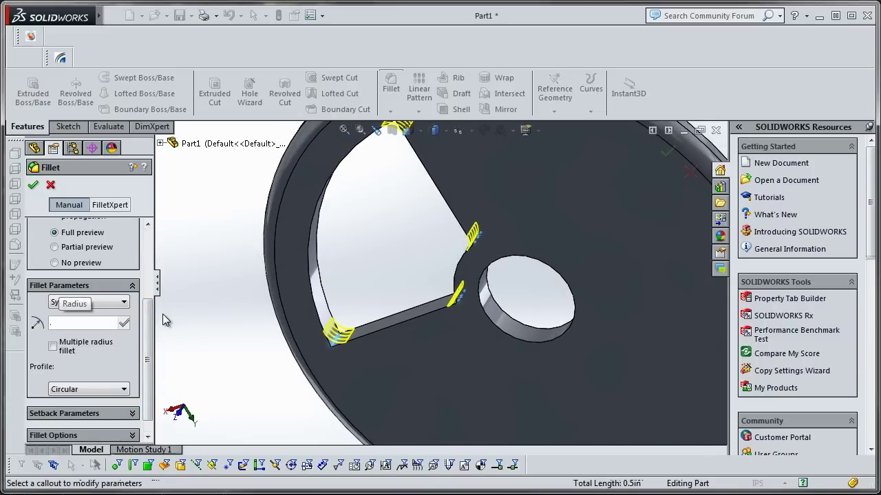
type("01")
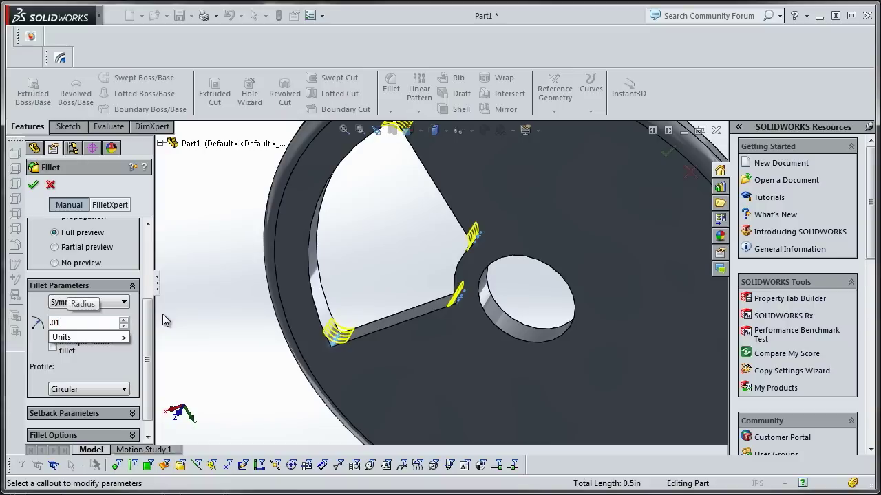
key("Return")
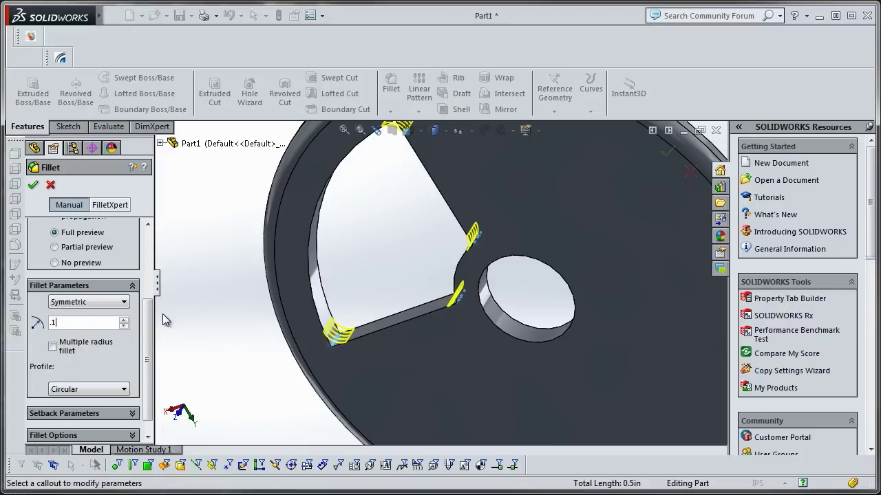
middle_click_drag(253, 275, 20, 107)
left_click(37, 186)
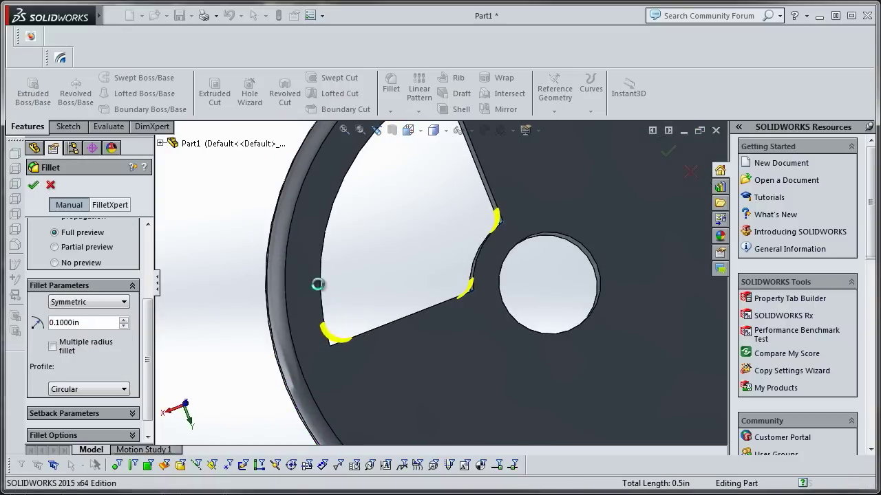
Step: Chamfer the cutout's front edge loop at 0.02 in and 45 degrees with tangent propagation
scroll(419, 268, "up", 1)
middle_click_drag(418, 263, 406, 223)
middle_click_drag(406, 224, 315, 265, "ctrl")
middle_click_drag(315, 265, 326, 248)
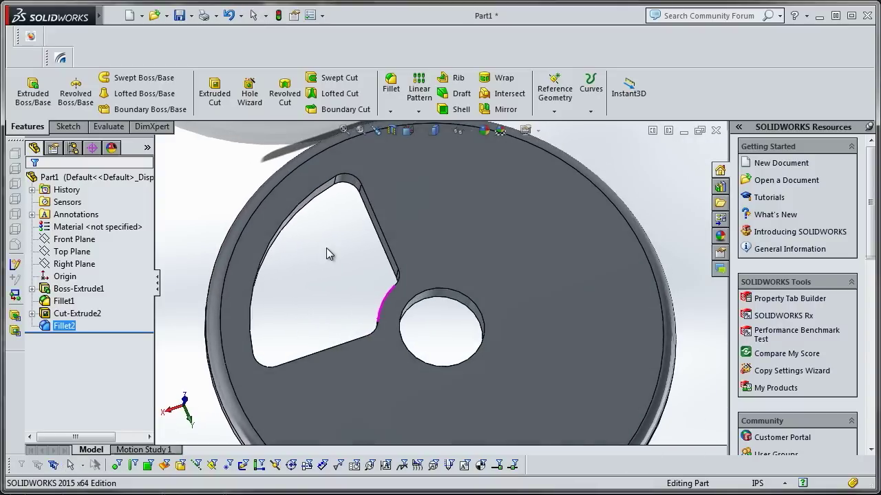
left_click(390, 112)
left_click(418, 138)
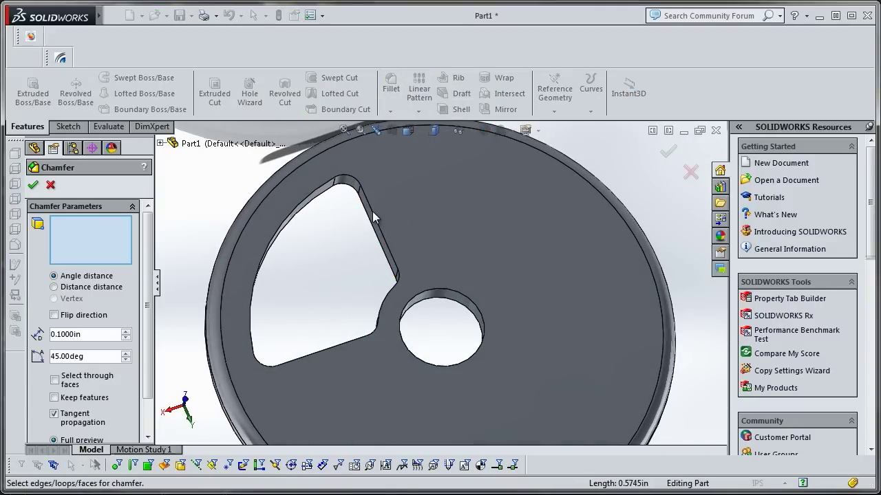
left_click(374, 218)
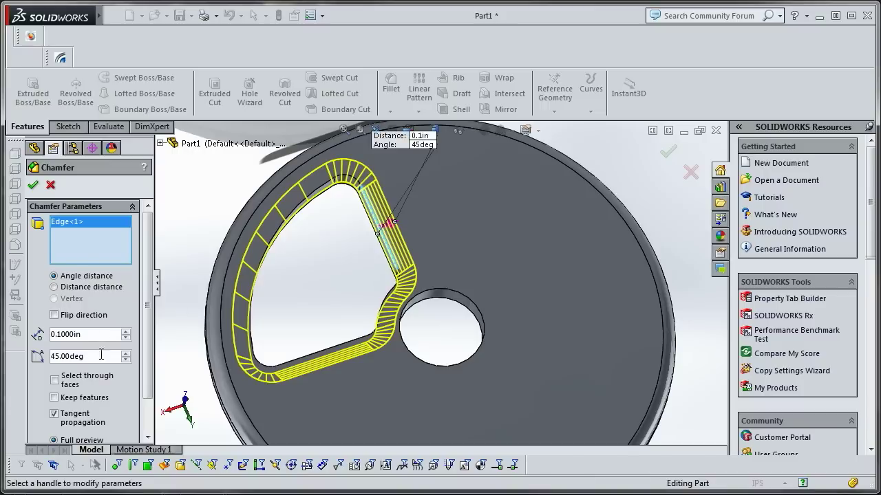
type("0.02")
key("Return")
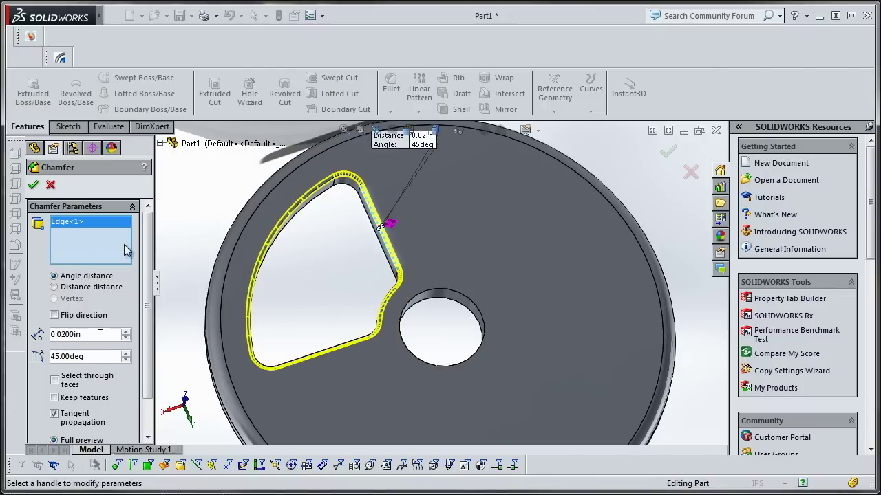
left_click(32, 185)
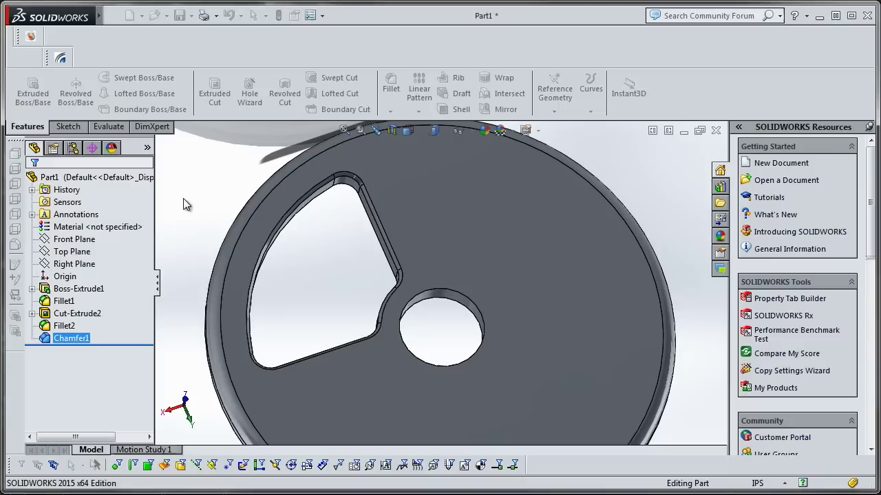
Step: Start a circular pattern of the chamfer about the centre hole's edge with the angle set to 4 degrees
key("f")
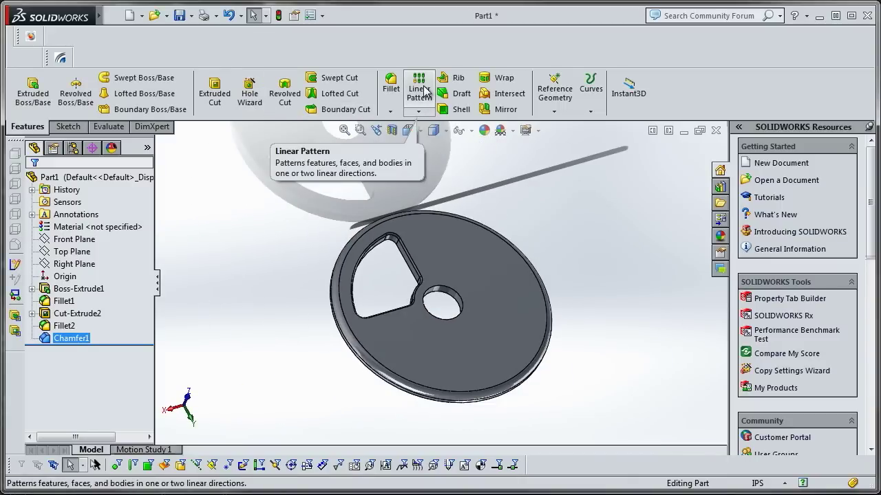
left_click(418, 110)
left_click(416, 138)
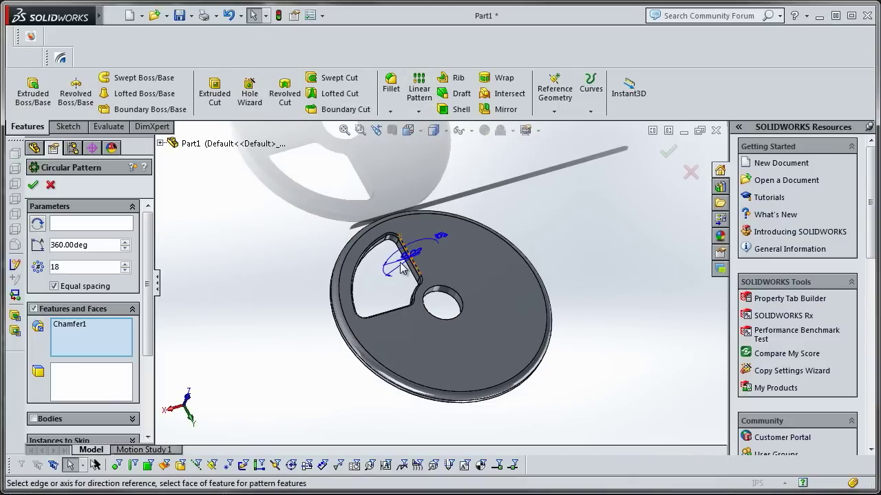
scroll(385, 279, "down", 3)
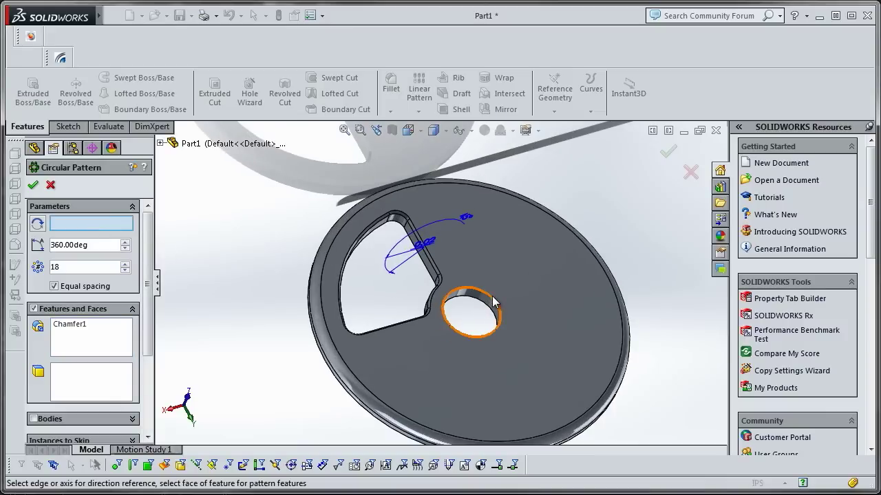
left_click(493, 302)
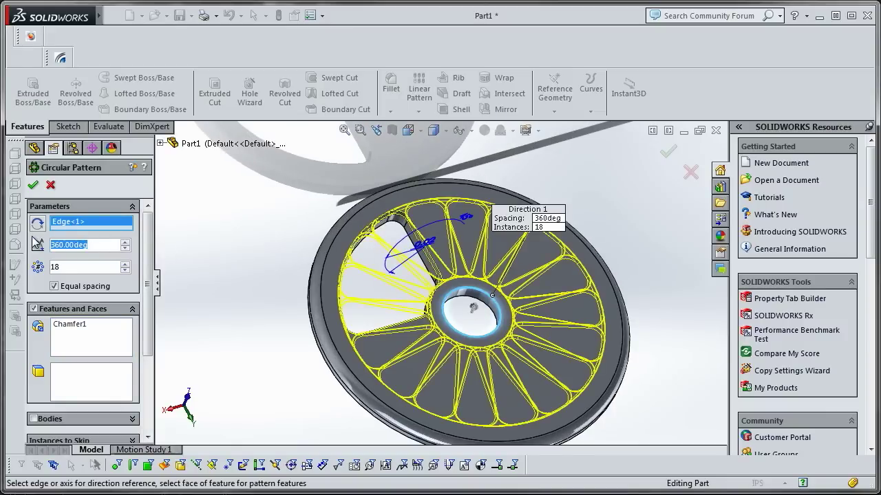
type("4")
left_click(78, 266)
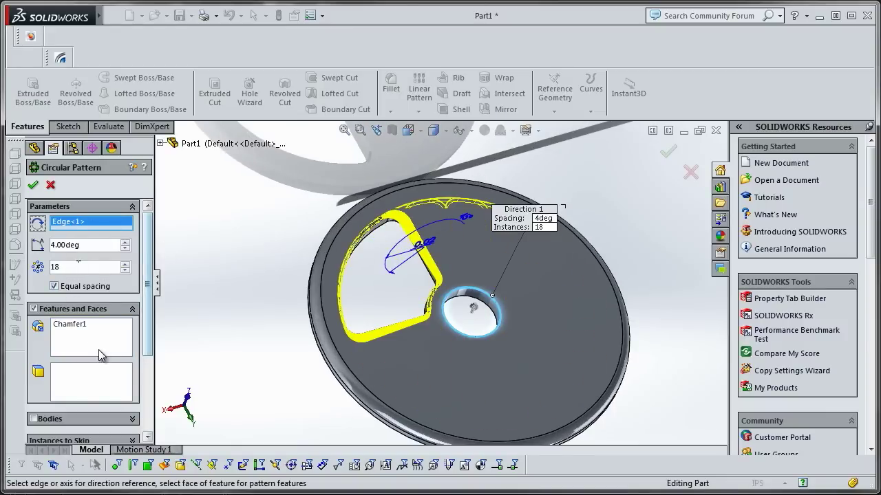
Step: Try to pattern the cutout and its corner fillets together with the chamfer, and cancel the circular pattern
left_click(91, 333)
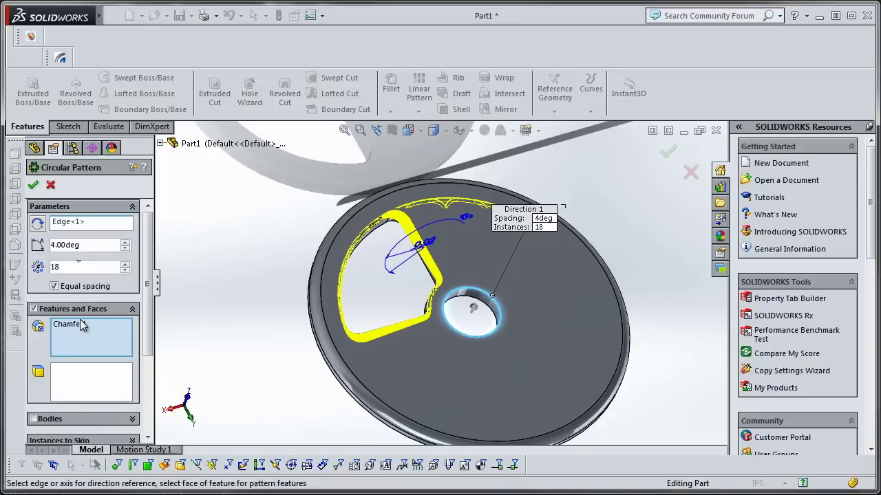
scroll(377, 172, "down", 5)
left_click(349, 167)
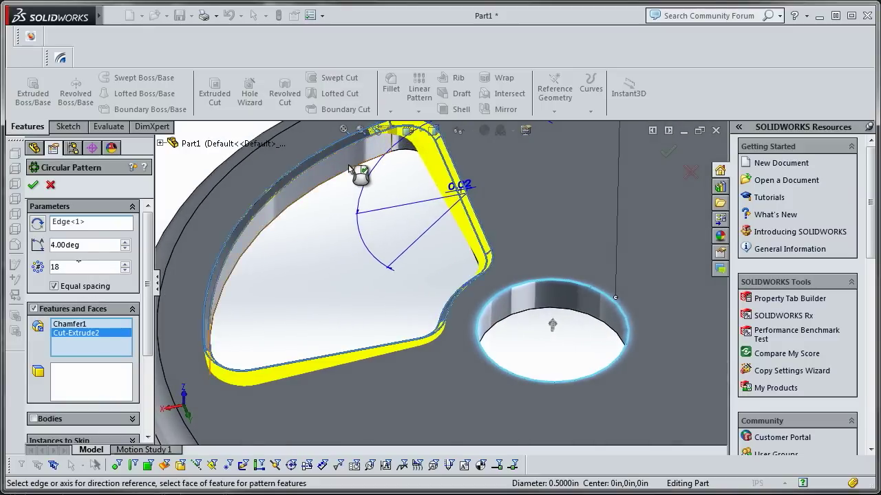
left_click(402, 151)
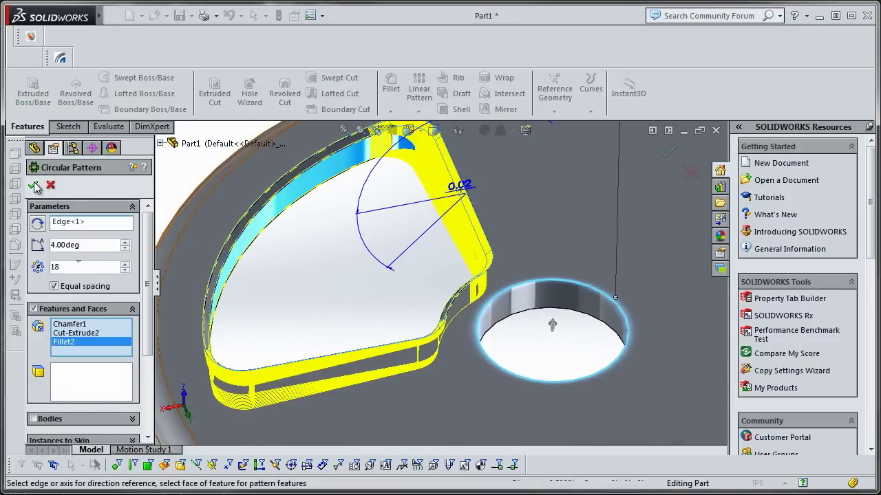
scroll(180, 278, "up", 6)
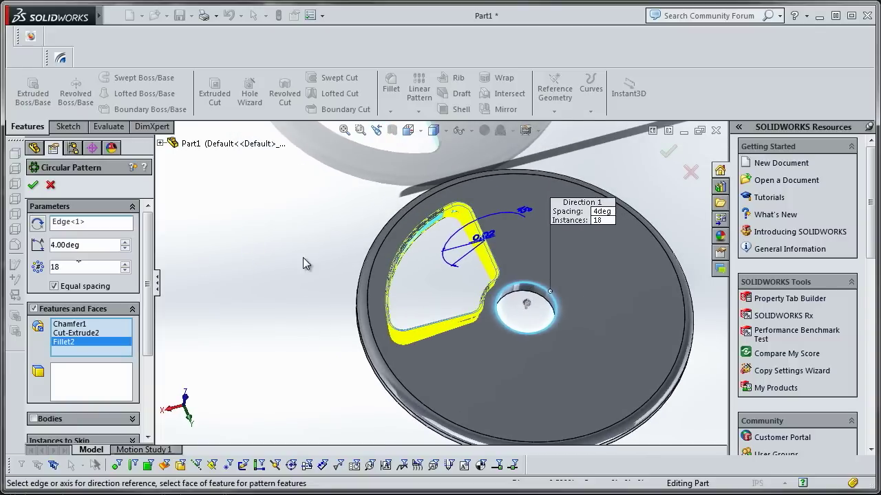
middle_click_drag(303, 257, 244, 248, "ctrl")
left_click(102, 384)
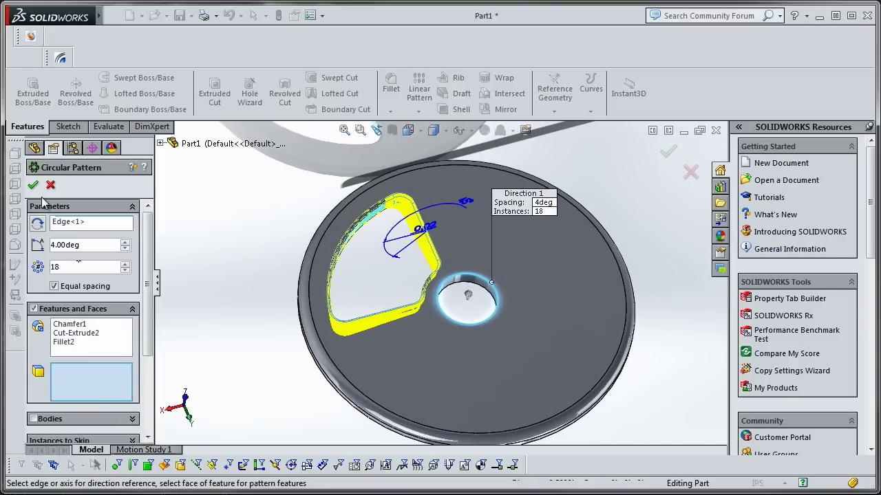
left_click(59, 224)
left_click(33, 185)
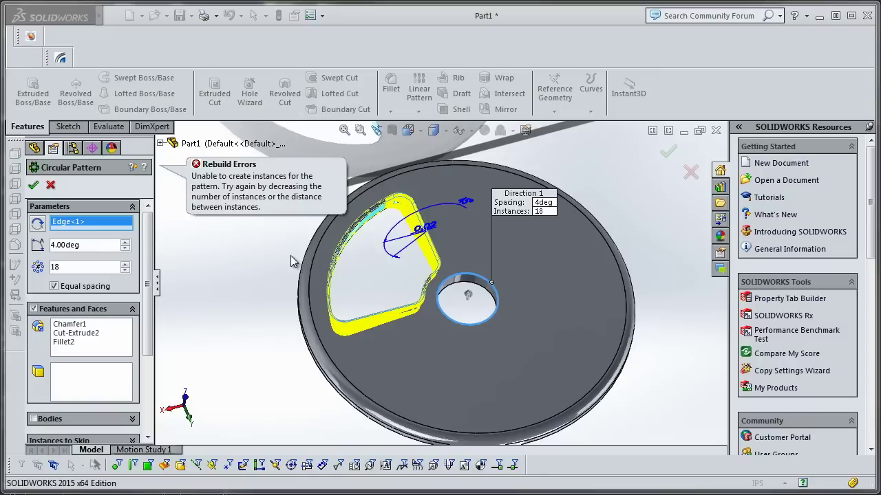
scroll(149, 337, "down", 1)
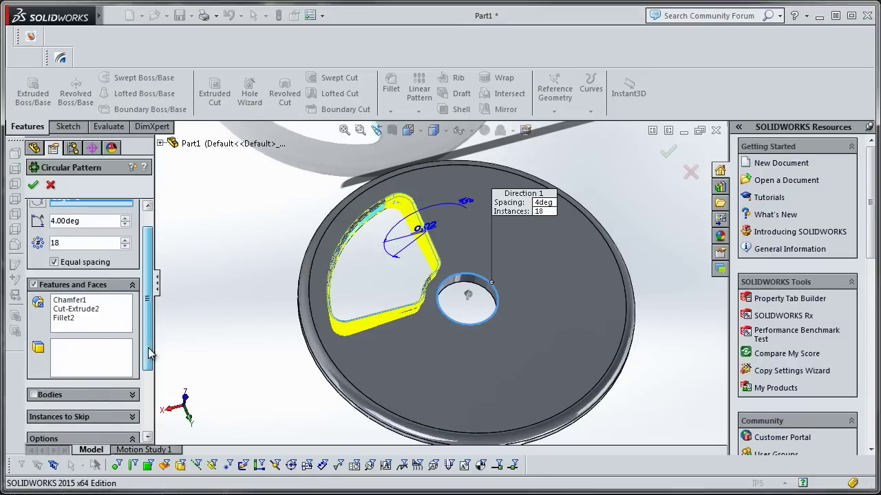
left_click(74, 309)
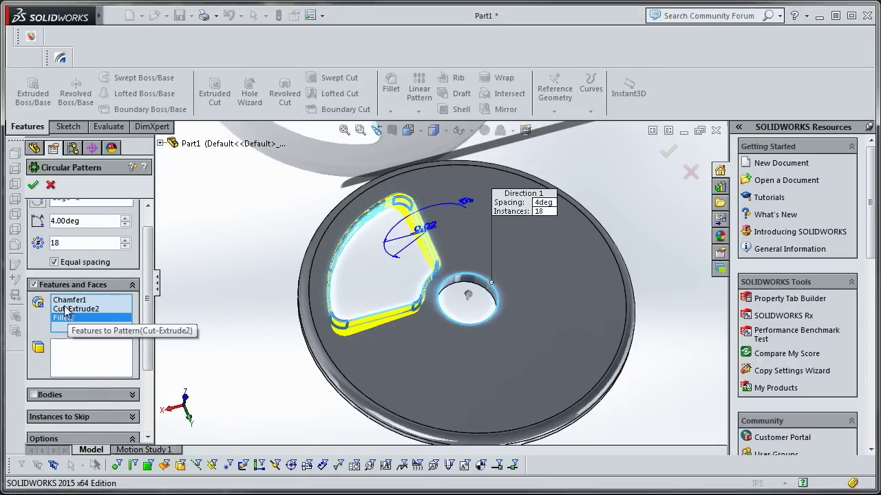
left_click(37, 285)
left_click(50, 184)
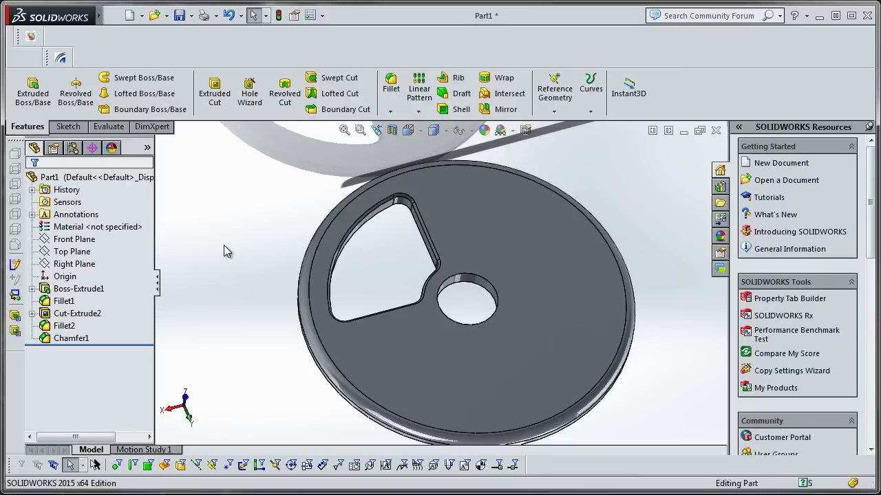
Step: Start a circular pattern about the centre hole's edge with 4 equally spaced instances over 360 degrees
left_click(418, 112)
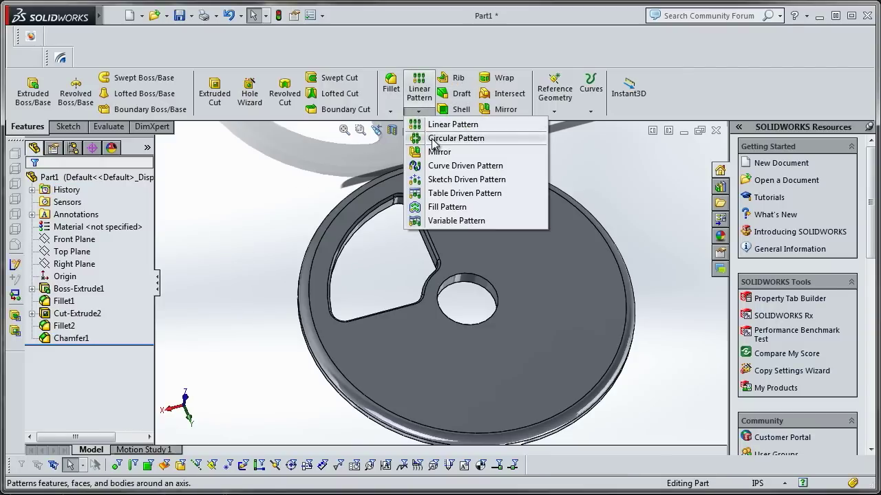
left_click(451, 137)
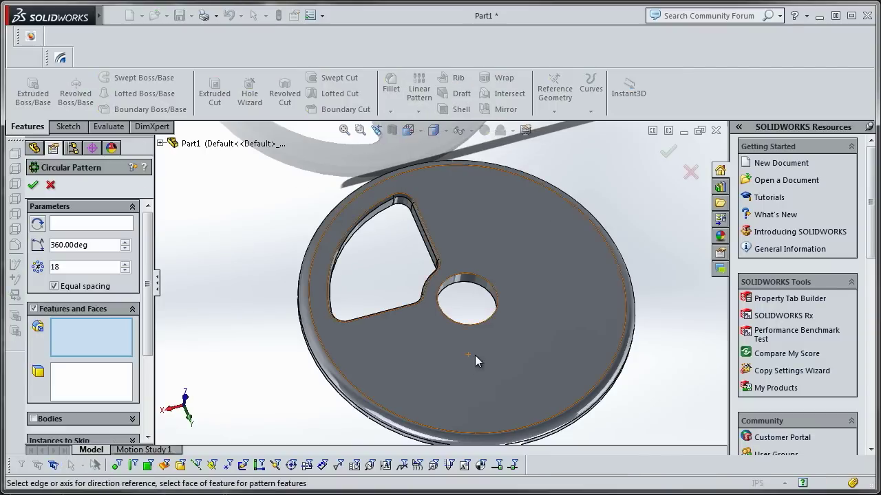
left_click(479, 288)
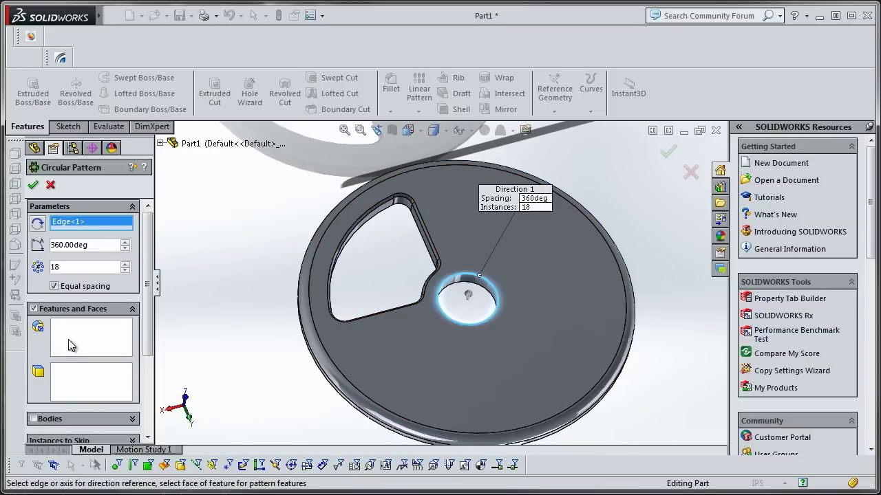
type("4")
Step: Select the quarter cutout, its corner fillets and its chamfer as the features to pattern, and create the circular pattern
left_click(91, 337)
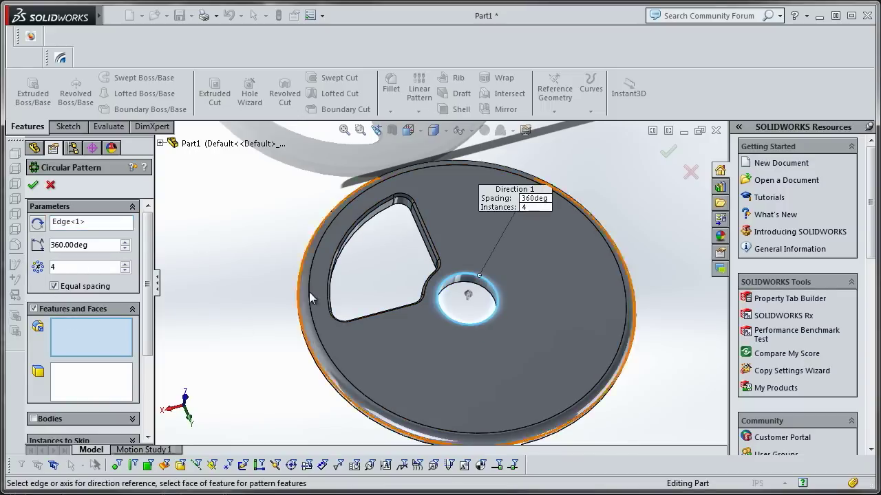
middle_click_drag(309, 292, 417, 248)
left_click(412, 245)
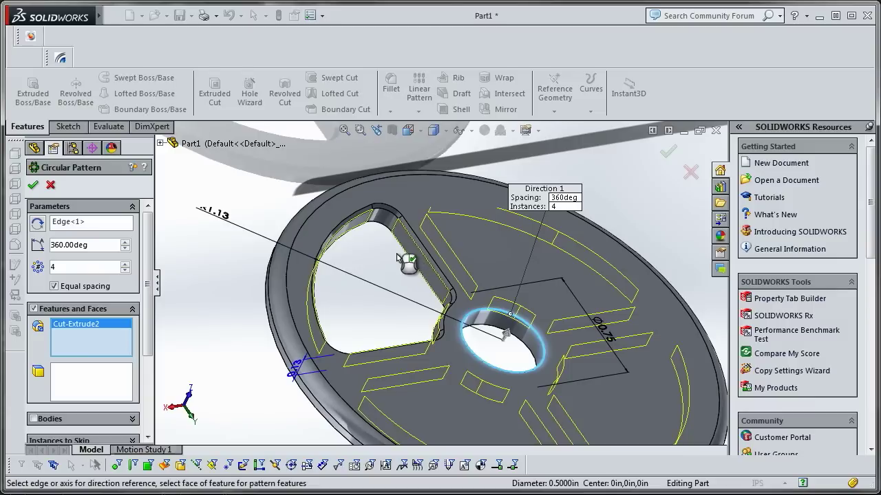
left_click(392, 211)
scroll(392, 214, "down", 3)
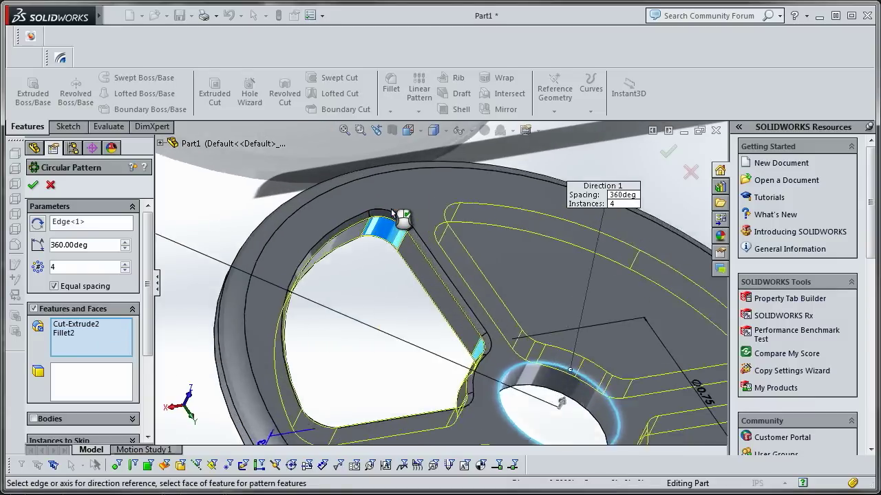
left_click(392, 224)
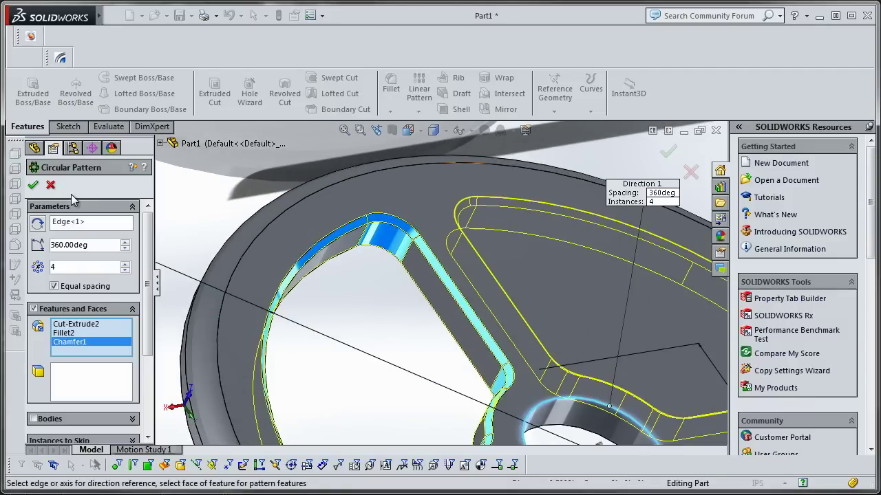
left_click(33, 186)
scroll(362, 364, "up", 5)
middle_click_drag(372, 360, 365, 275)
scroll(382, 264, "up", 2)
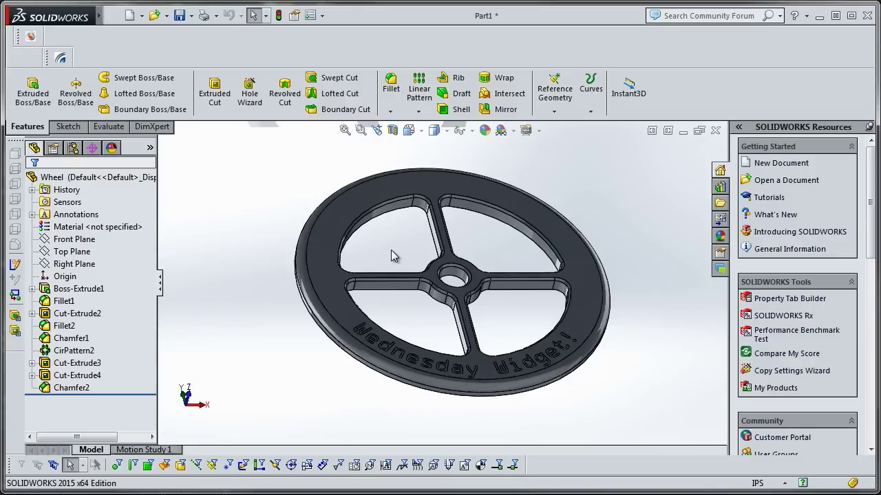
Step: Compare the part with the finished Wheel example and expand the base extrusion and cutout features to show their sketches
middle_click_drag(390, 256, 436, 229)
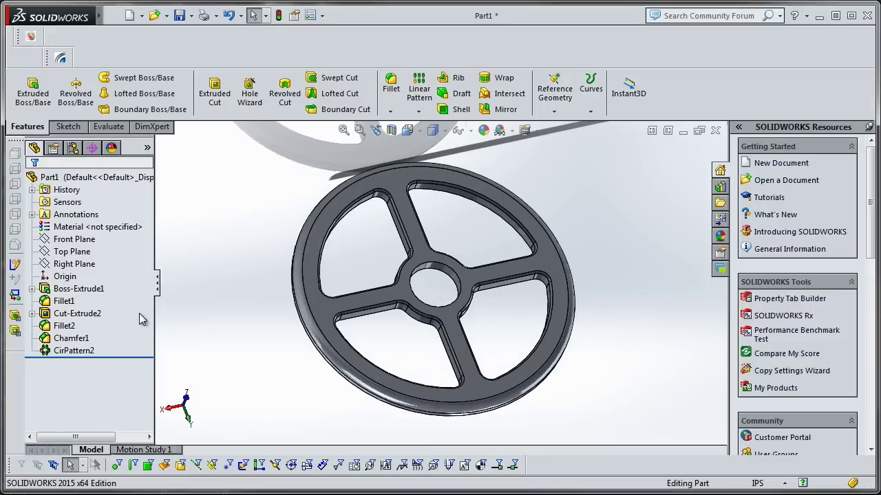
middle_click_drag(375, 274, 365, 258)
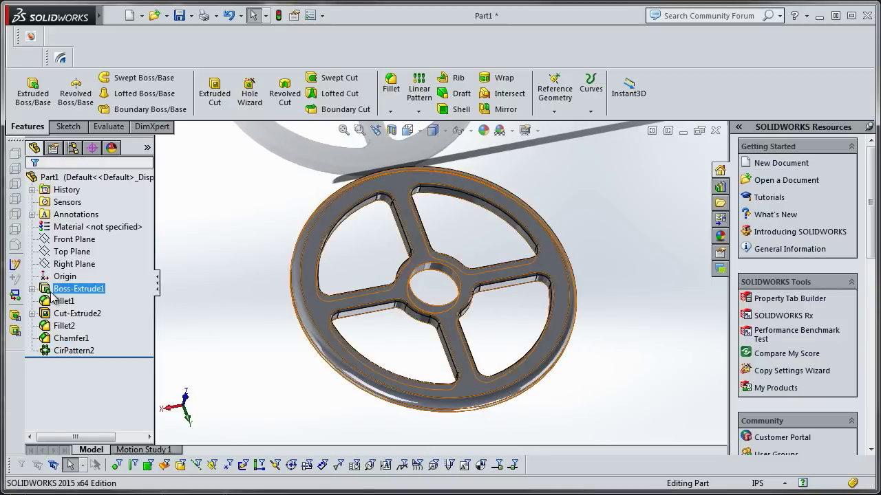
left_click(32, 288)
left_click(31, 326)
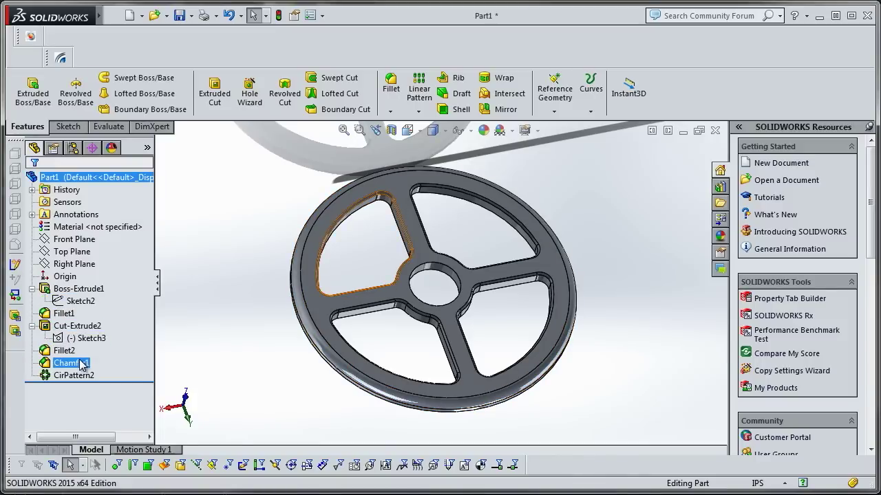
Step: Chamfer the centre hole's front edge at 0.02 in and 45 degrees
scroll(241, 261, "down", 4)
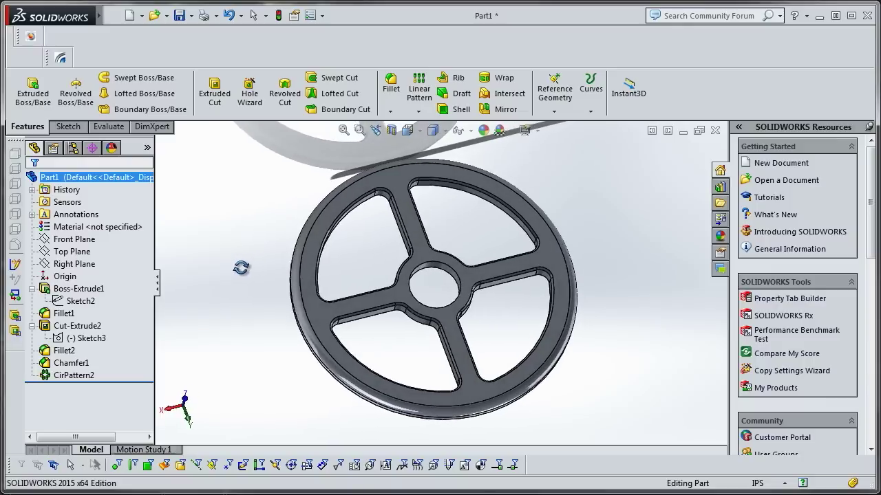
scroll(474, 278, "down", 3)
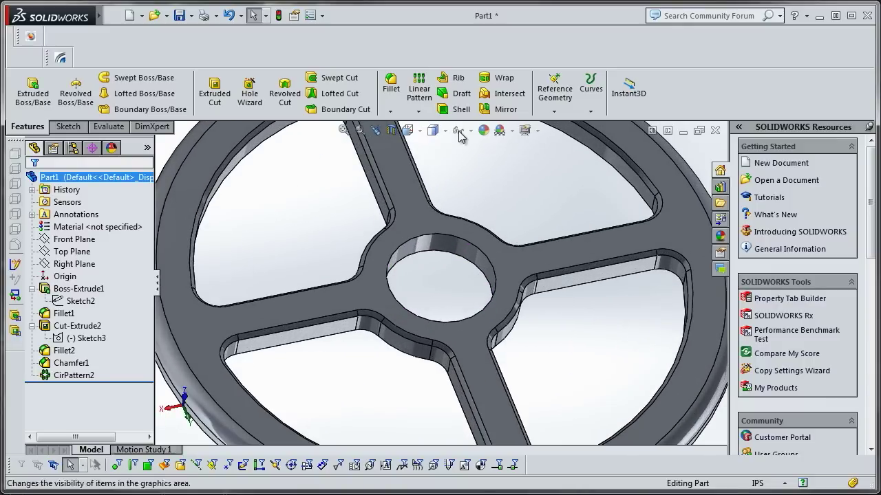
left_click(390, 111)
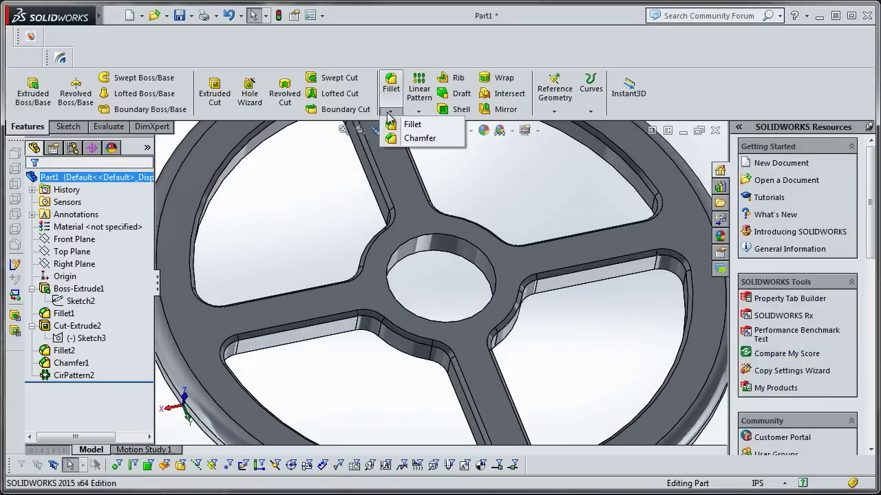
left_click(410, 136)
left_click(445, 240)
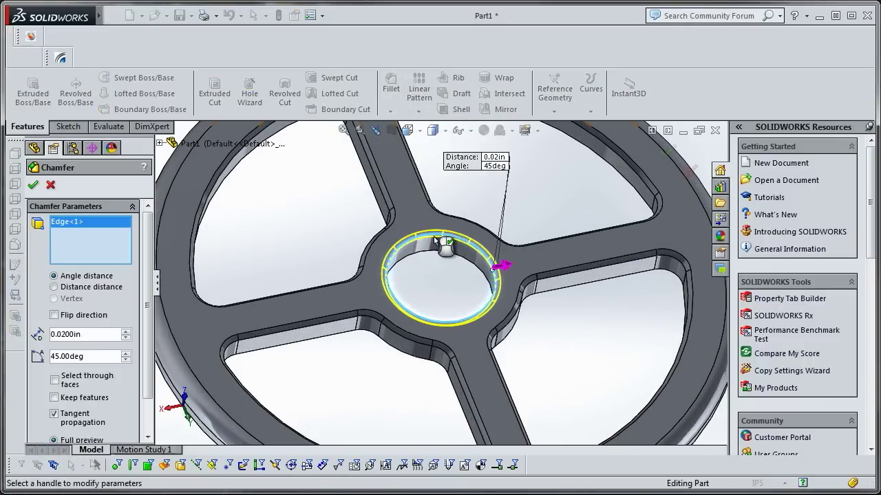
left_click(34, 184)
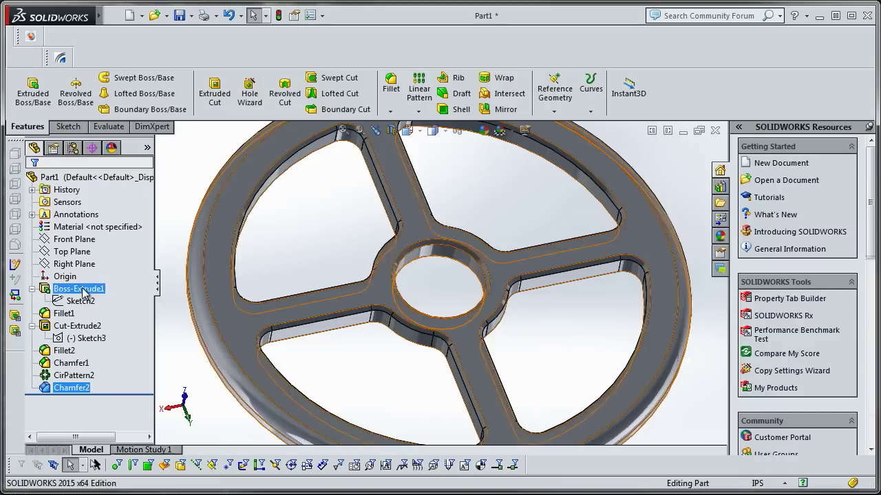
double_click(434, 252)
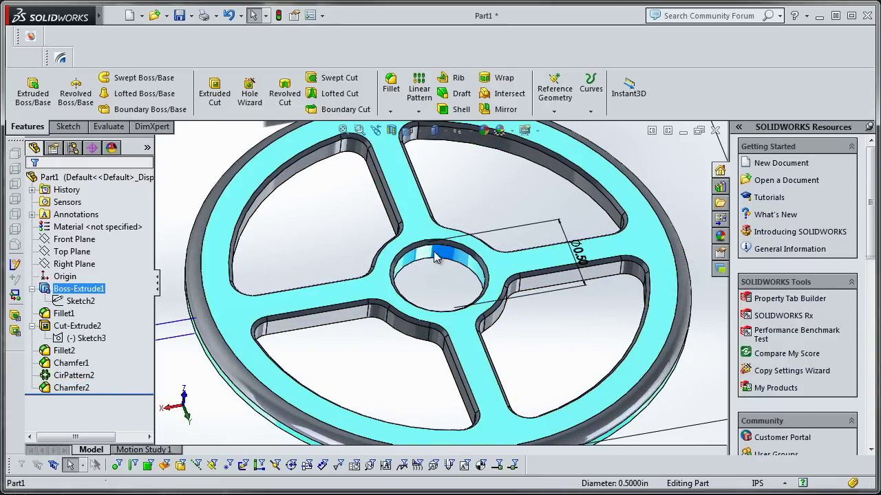
left_click(434, 252)
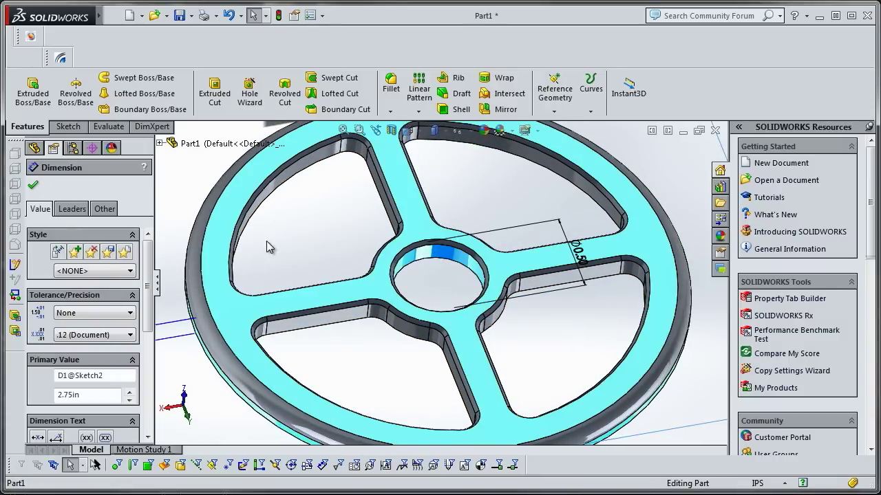
left_click(33, 184)
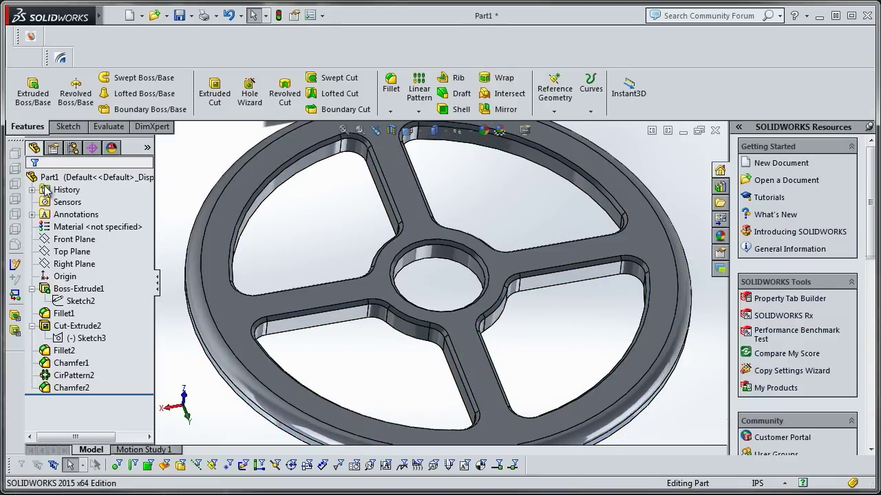
double_click(451, 258)
left_click(440, 268)
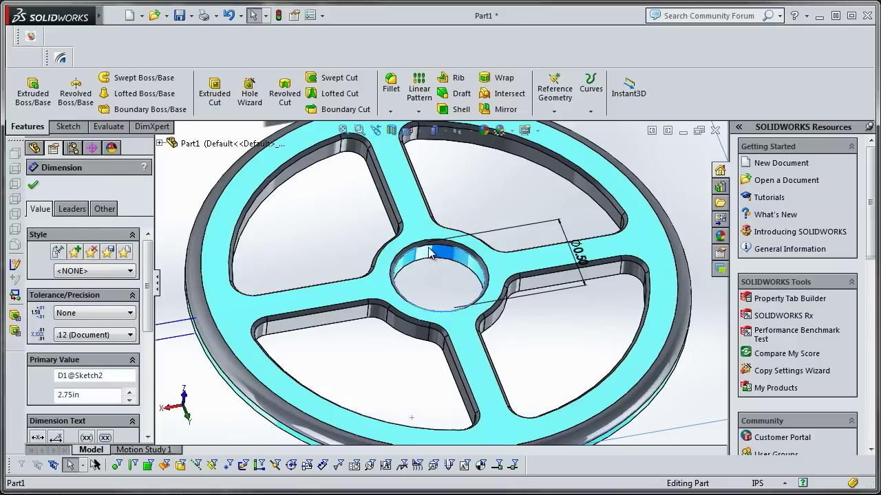
left_click(310, 255)
middle_click_drag(417, 253, 425, 253)
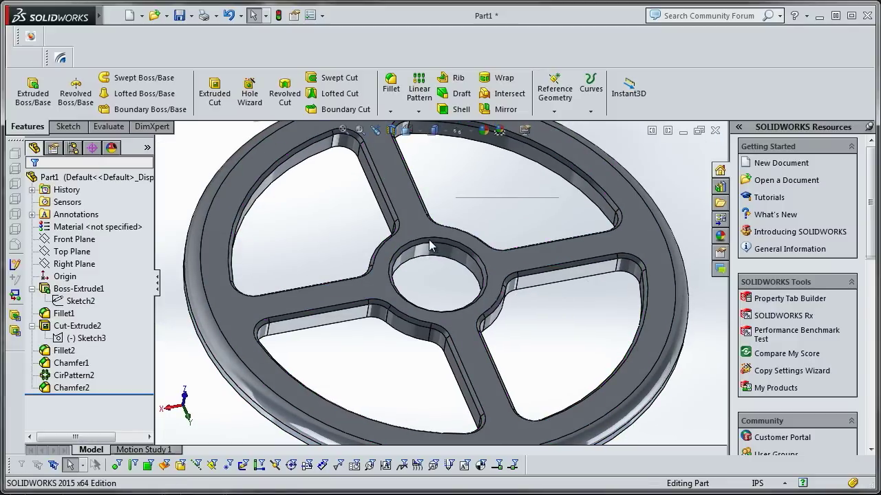
left_click(430, 249)
double_click(430, 248)
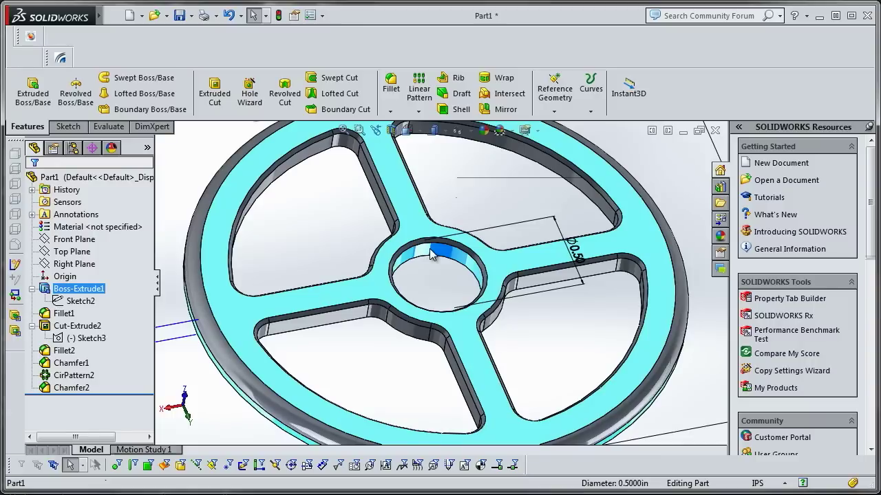
Step: Edit the base extrusion's sketch to set the centre hole's diameter to 0.25 in, and exit the sketch
left_click(73, 304)
right_click(76, 302)
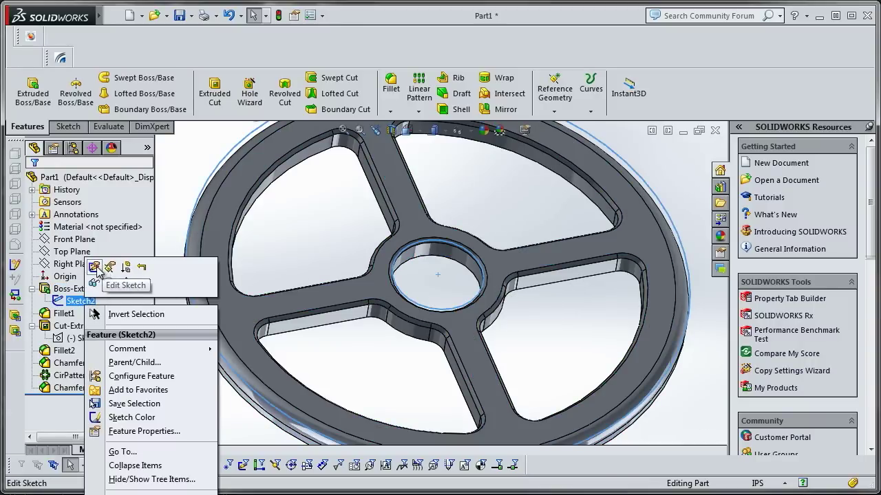
left_click(102, 265)
double_click(572, 248)
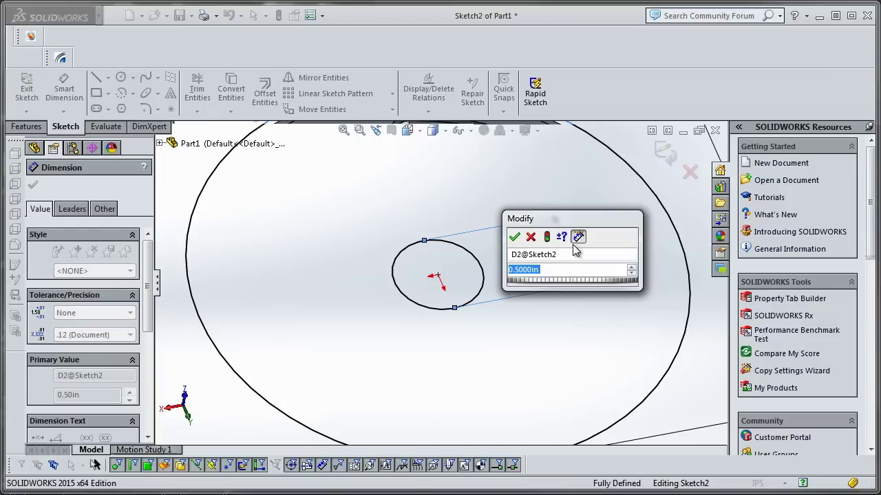
type(".2")
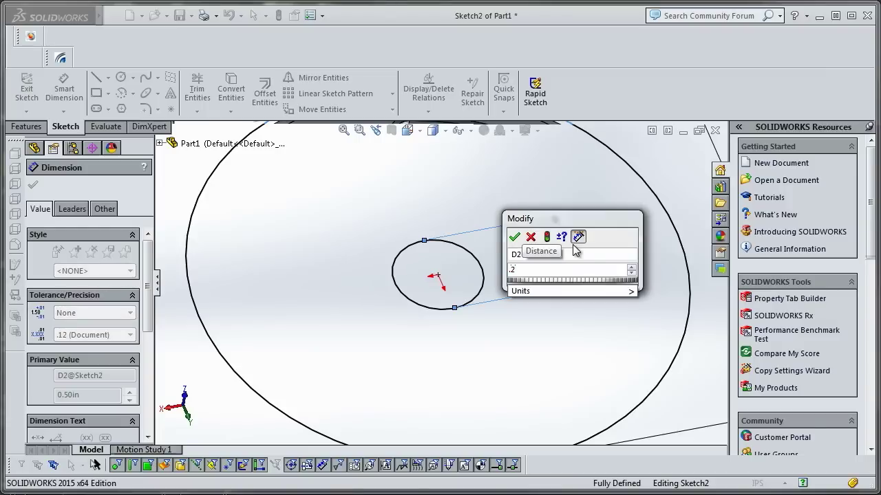
type("5")
key("Return")
left_click(27, 90)
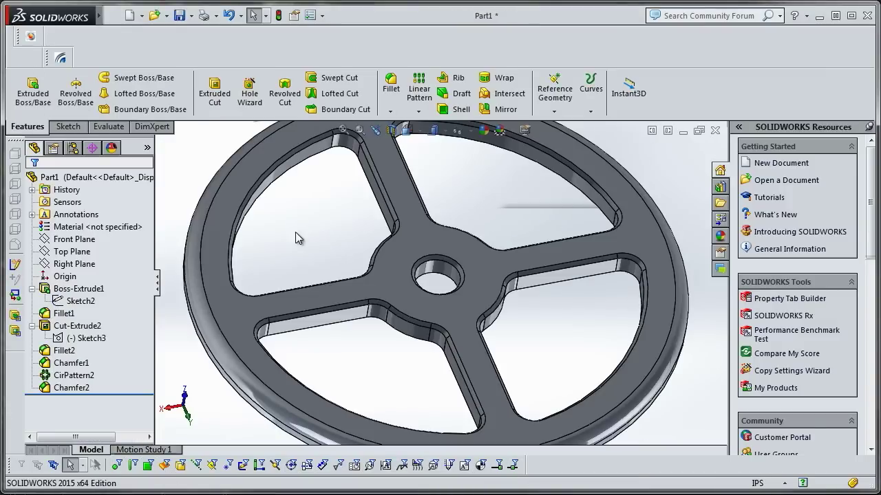
Step: Reopen the base extrusion's sketch for editing
middle_click_drag(289, 258, 242, 293)
middle_click_drag(263, 232, 189, 292)
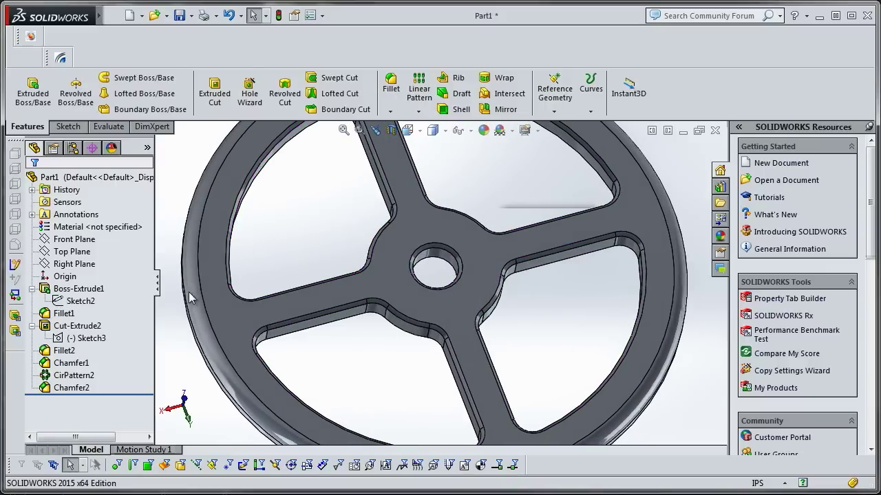
right_click(89, 305)
left_click(97, 259)
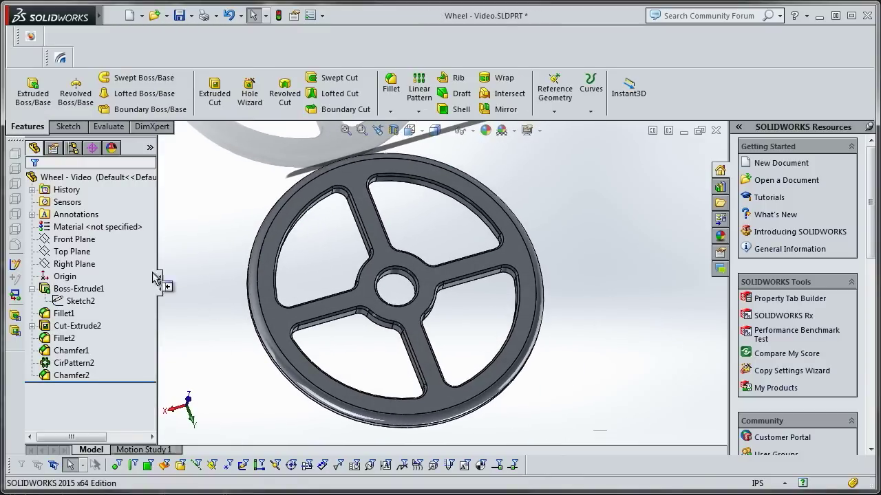
Step: Open the quarter cutout's sketch for editing and set its outer arc's radius to 0.95 in
scroll(302, 220, "down", 5)
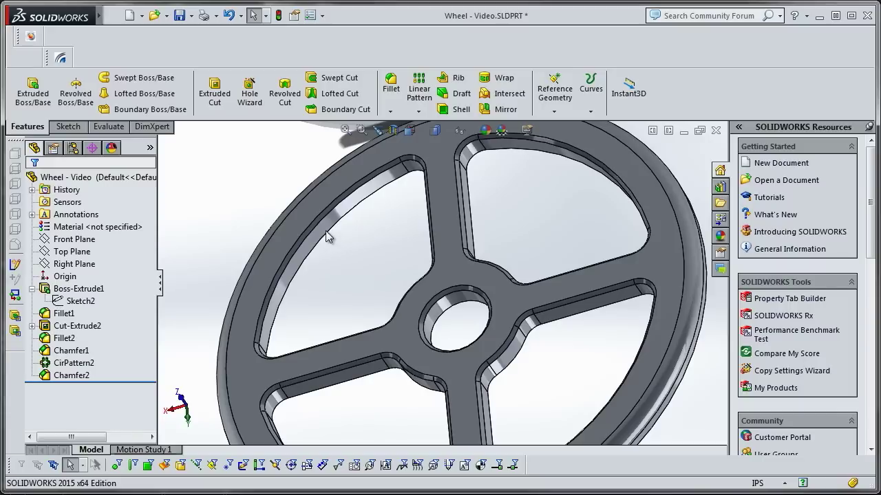
left_click(323, 236)
left_click(33, 326)
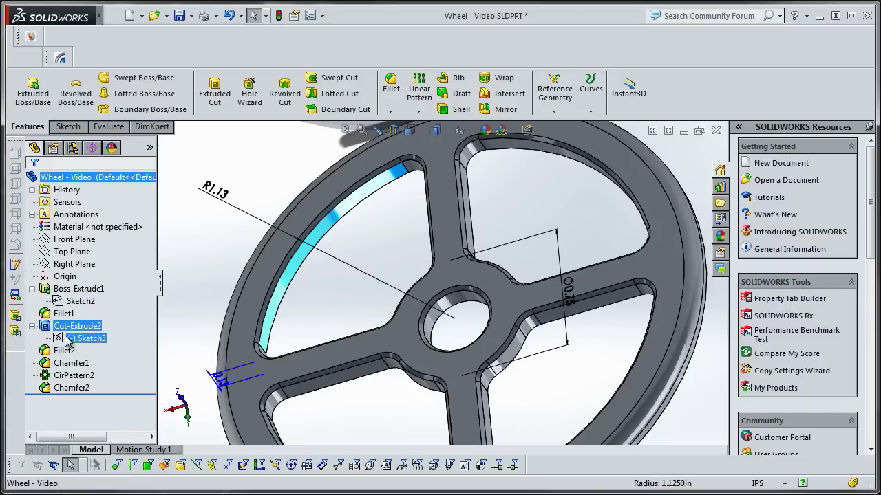
right_click(77, 338)
left_click(88, 305)
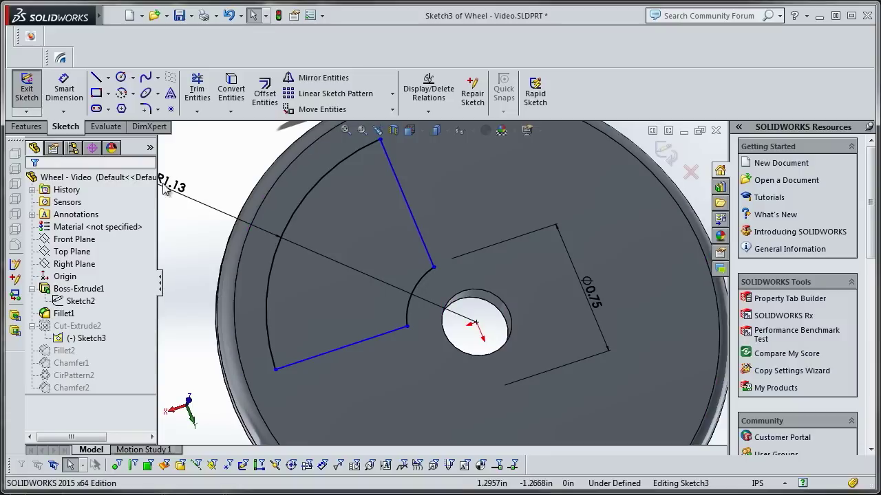
double_click(177, 185)
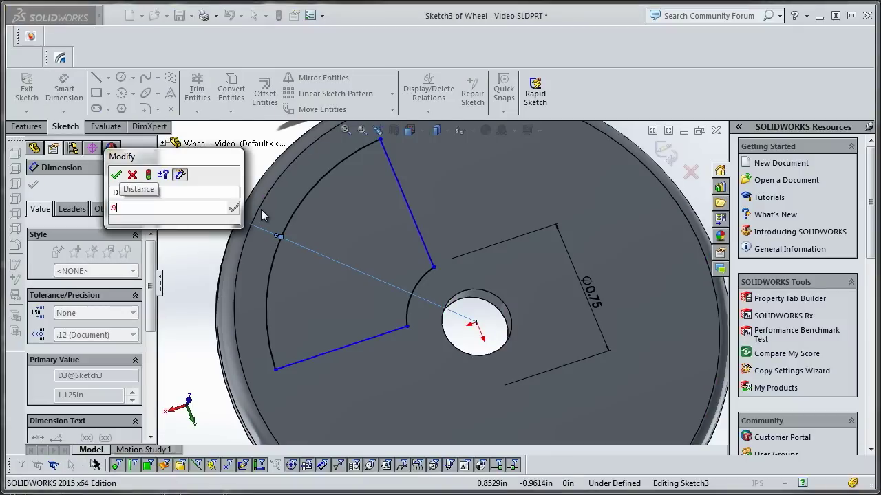
key("Escape")
Step: Set the quarter cutout's outer arc radius to 1.05 in and exit the sketch
double_click(203, 199)
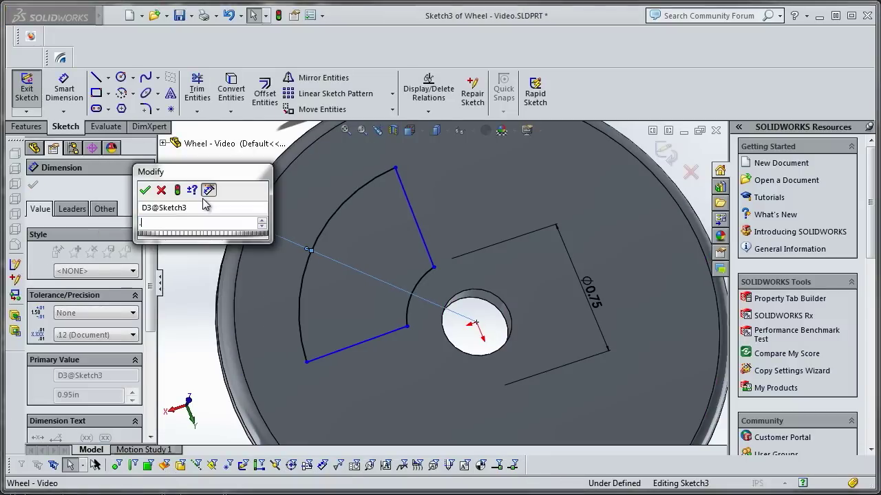
type(".105")
key("Return")
left_click(401, 296)
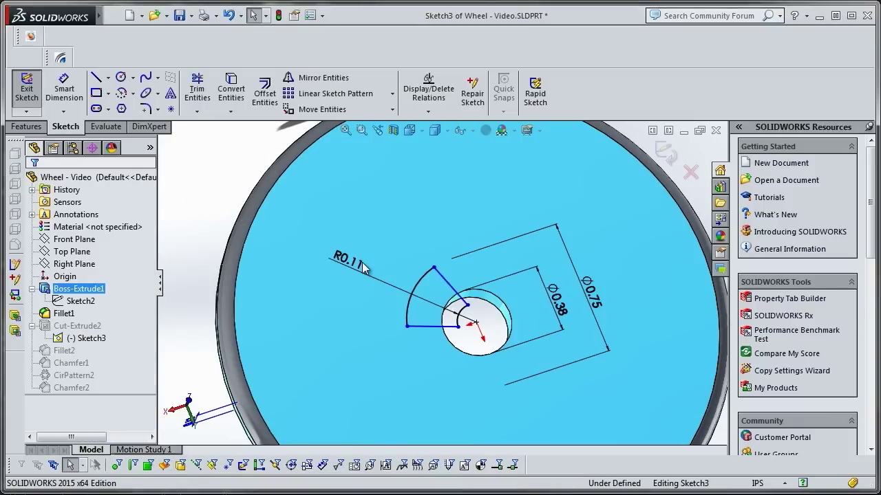
double_click(353, 268)
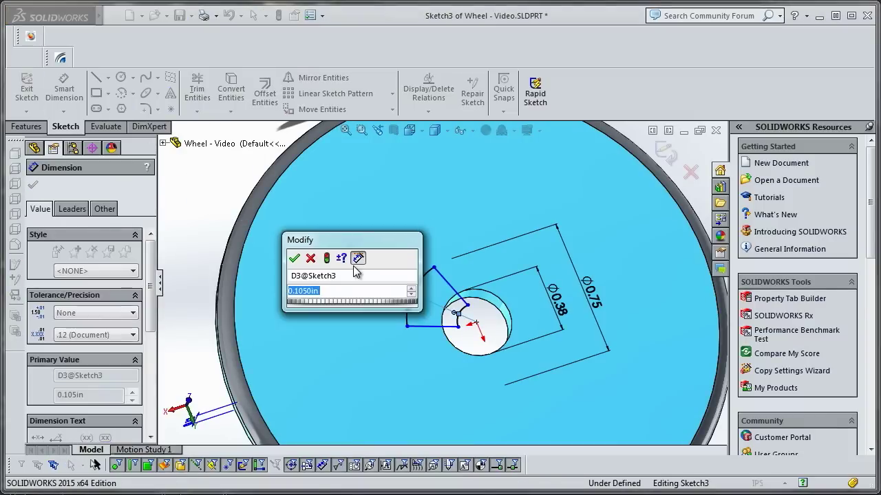
key("Escape")
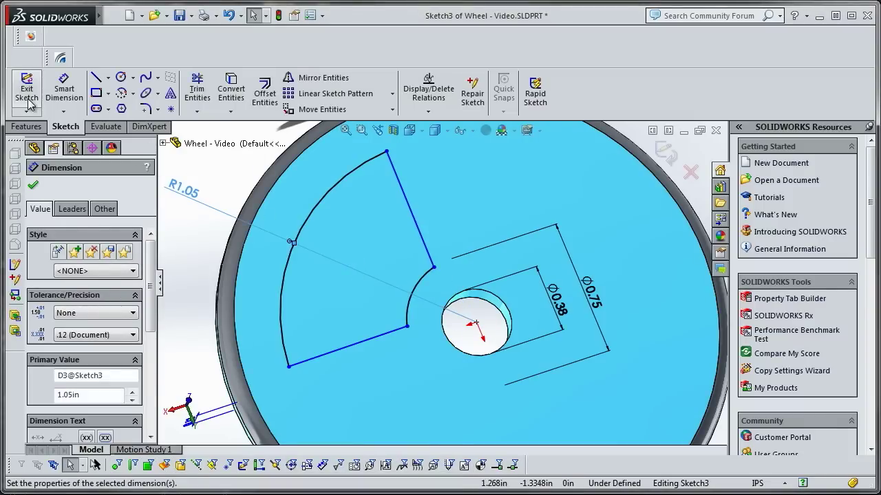
left_click(27, 88)
middle_click_drag(227, 219, 406, 268)
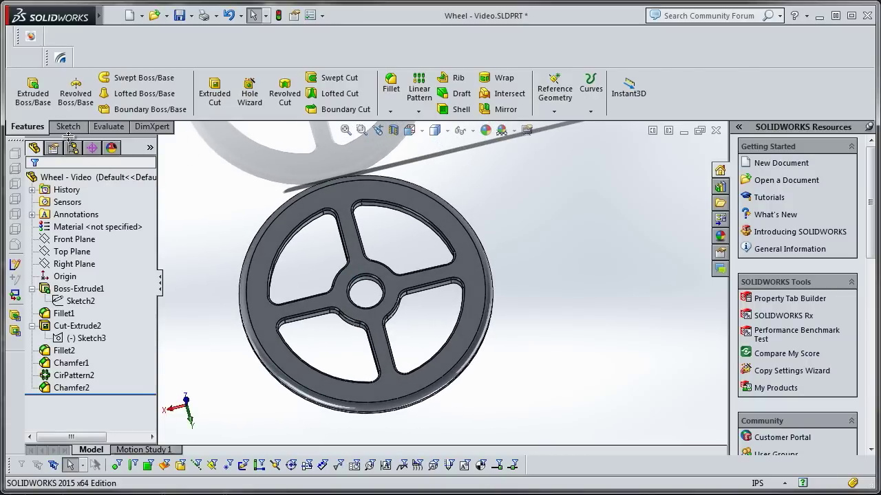
left_click(66, 128)
left_click(27, 127)
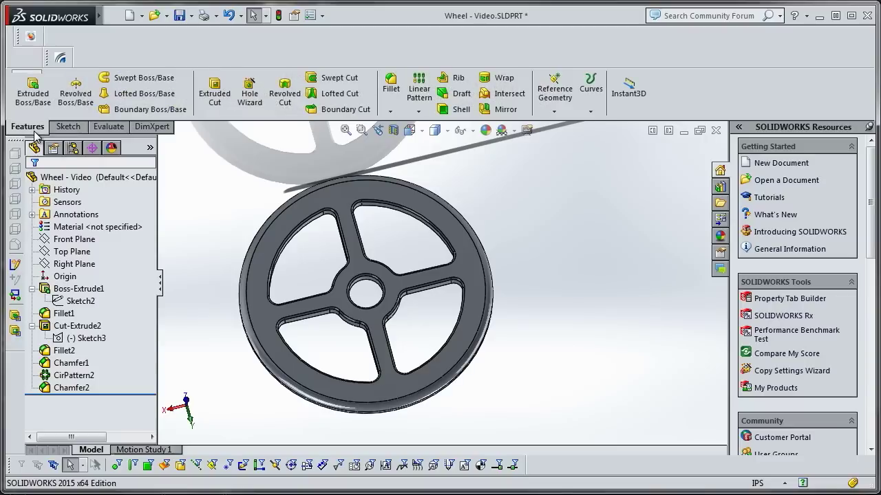
left_click(69, 127)
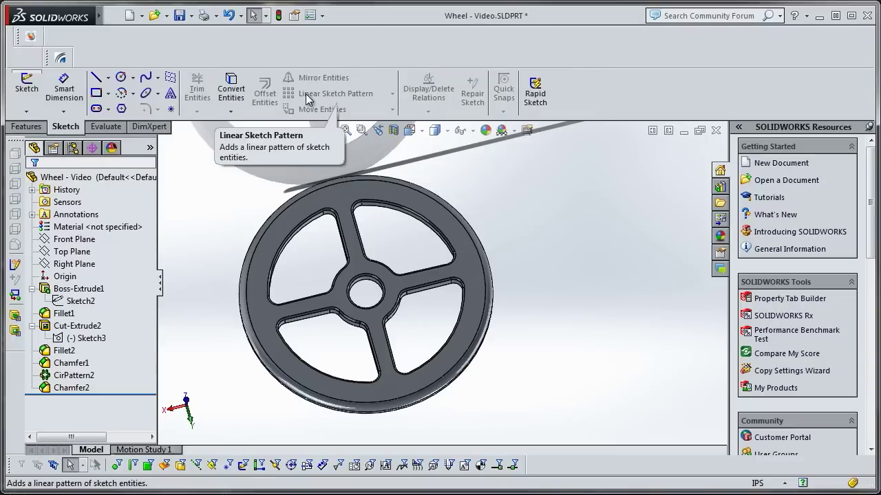
left_click(169, 96)
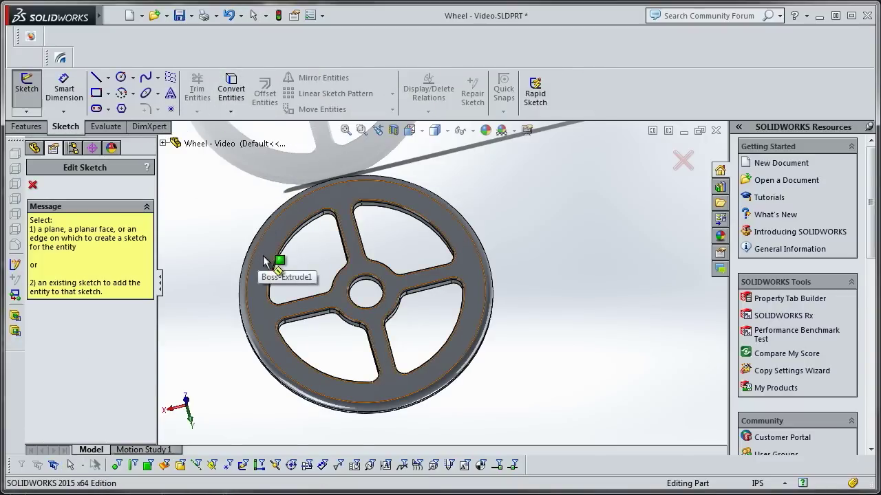
key("Escape")
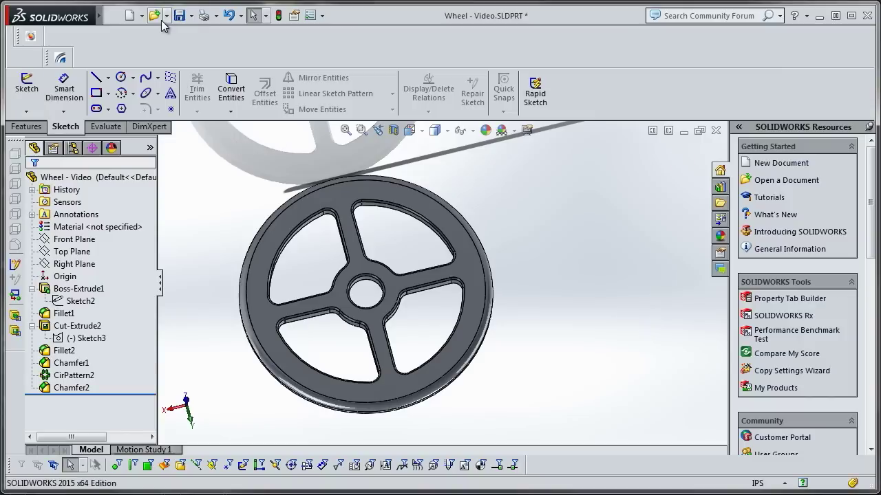
left_click(165, 16)
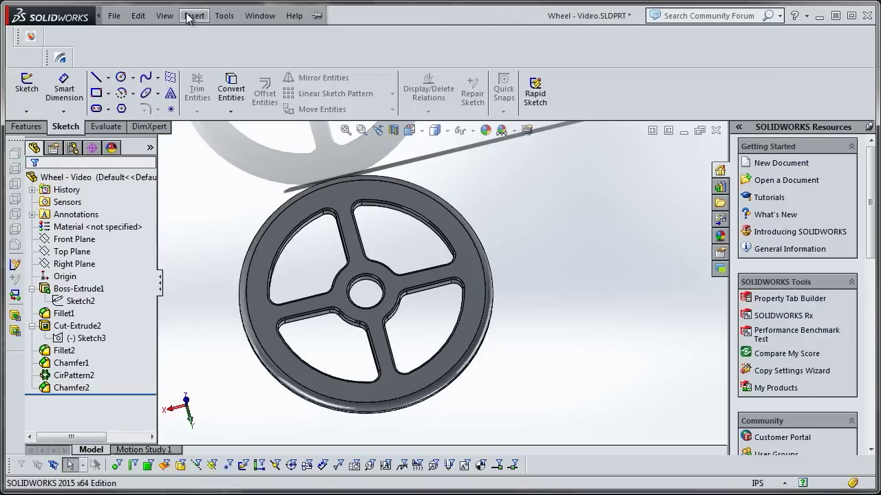
left_click(190, 16)
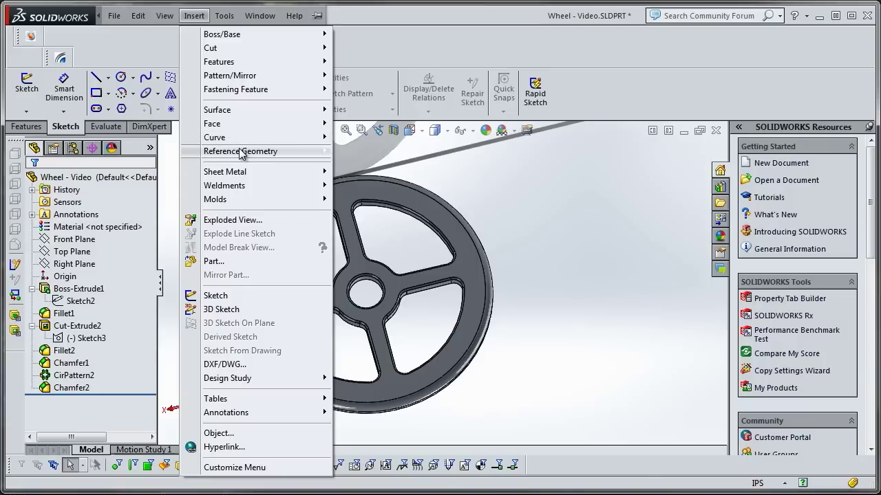
mouse_move(240, 151)
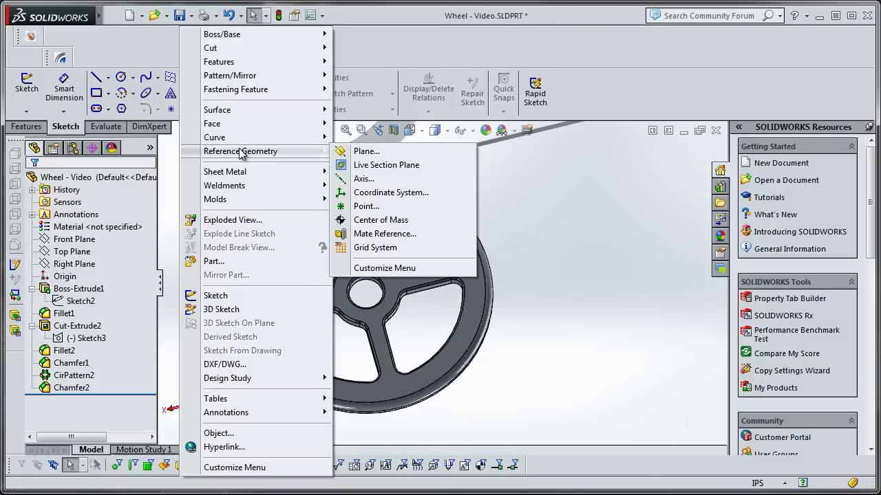
left_click(374, 179)
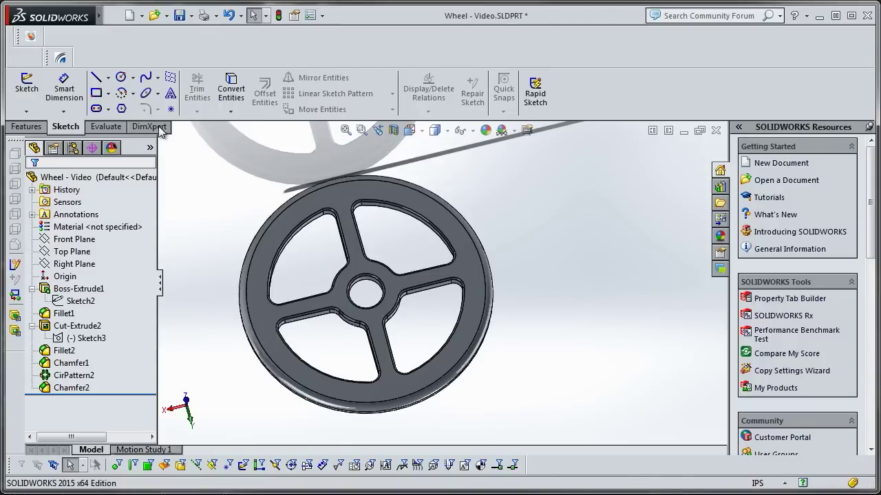
Step: Start a new sketch on the wheel's front face with the Centerpoint Arc tool
left_click(134, 95)
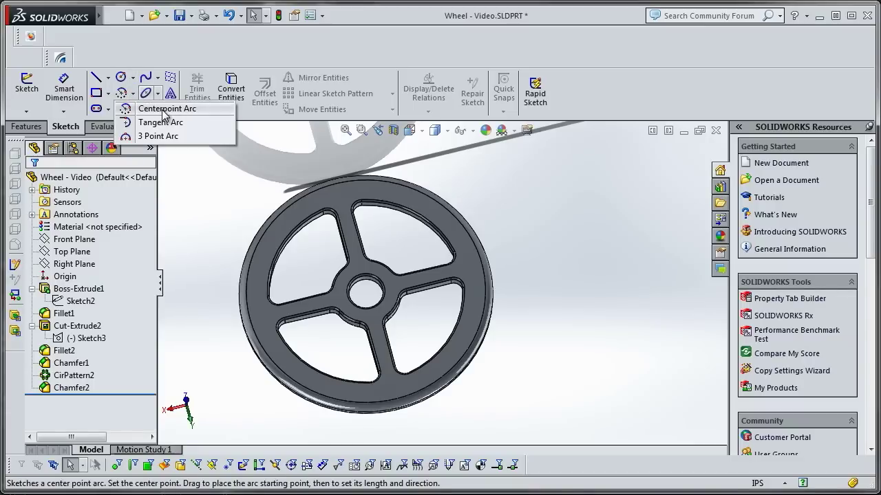
left_click(163, 109)
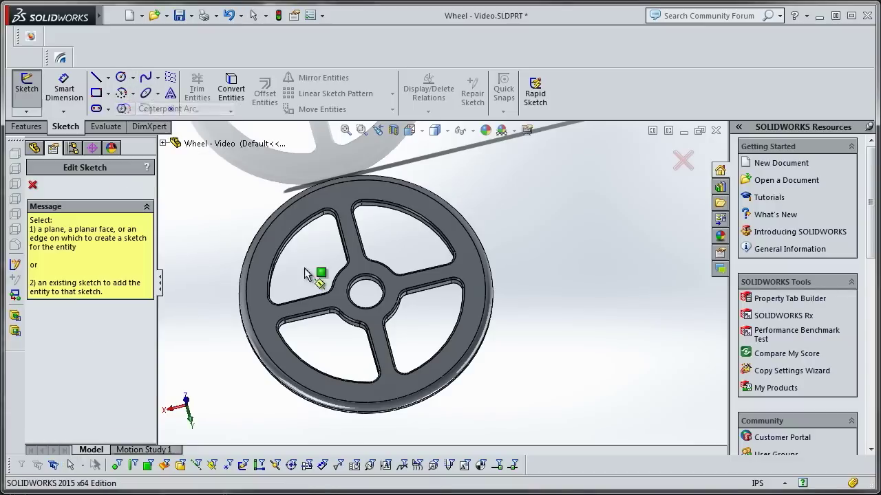
left_click(260, 268)
Step: Try an arc of about 1.25 in radius centred on the origin and running along the lower rim, and undo it
left_click(365, 294)
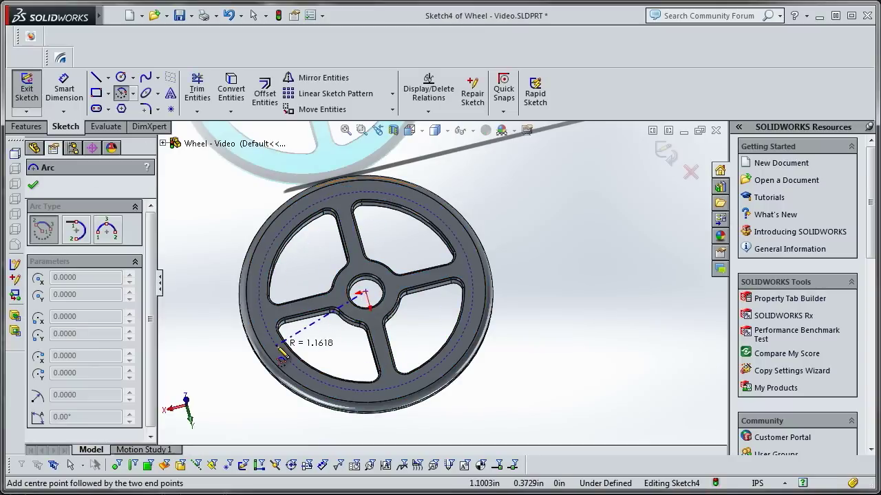
scroll(281, 346, "down", 2)
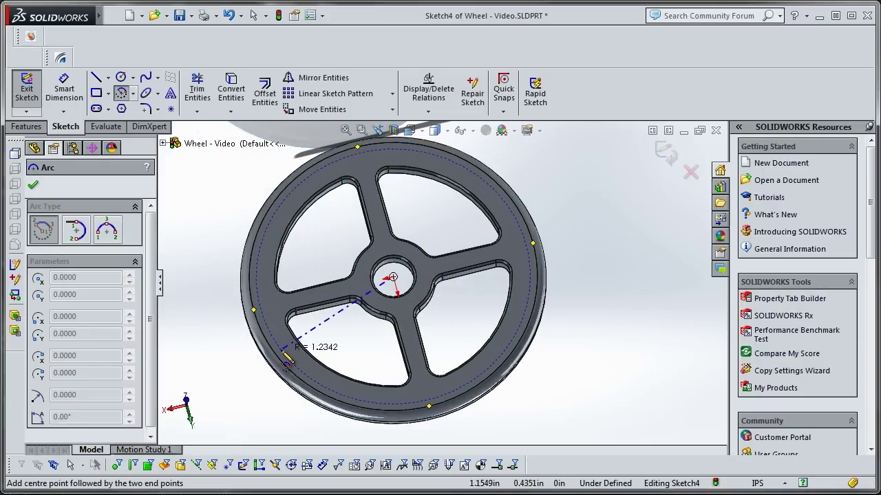
scroll(284, 362, "down", 1)
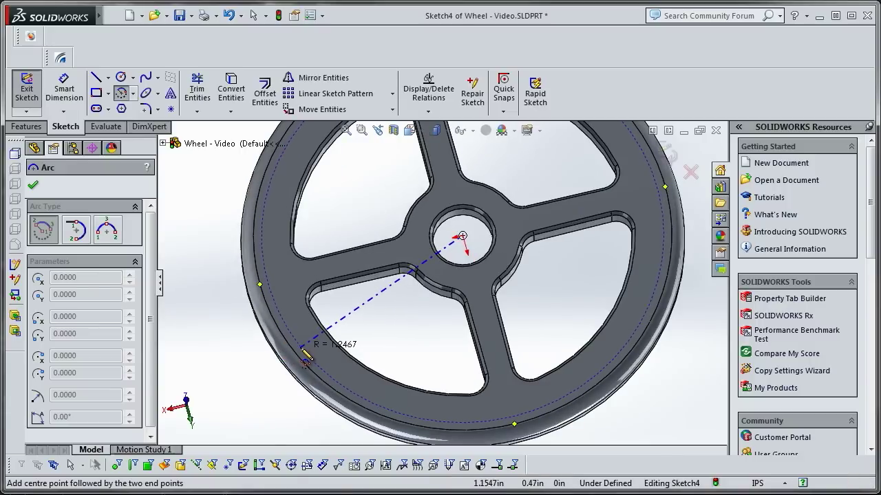
left_click(301, 348)
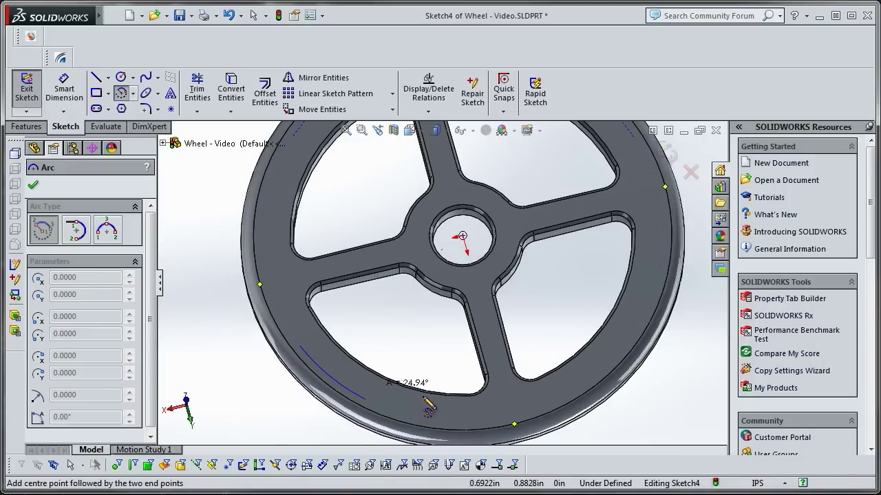
left_click(670, 264)
middle_click_drag(590, 275, 612, 289)
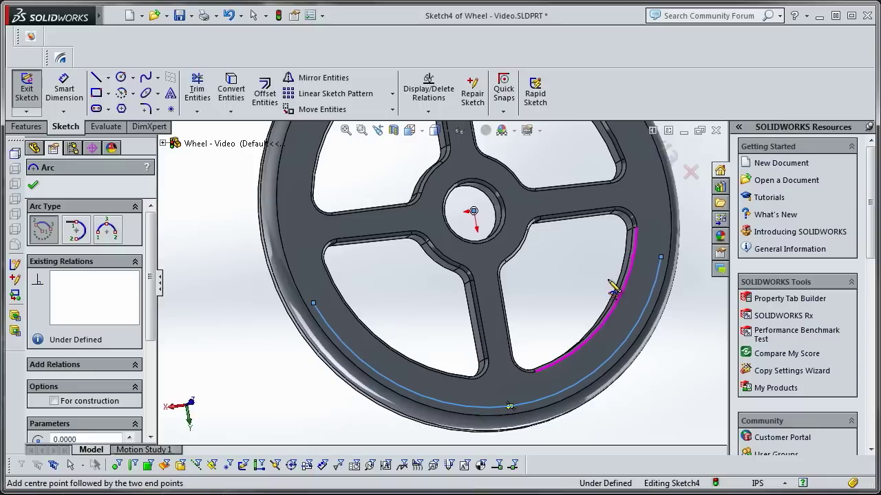
scroll(646, 267, "down", 2)
middle_click_drag(582, 318, 527, 309)
key("ctrl+z")
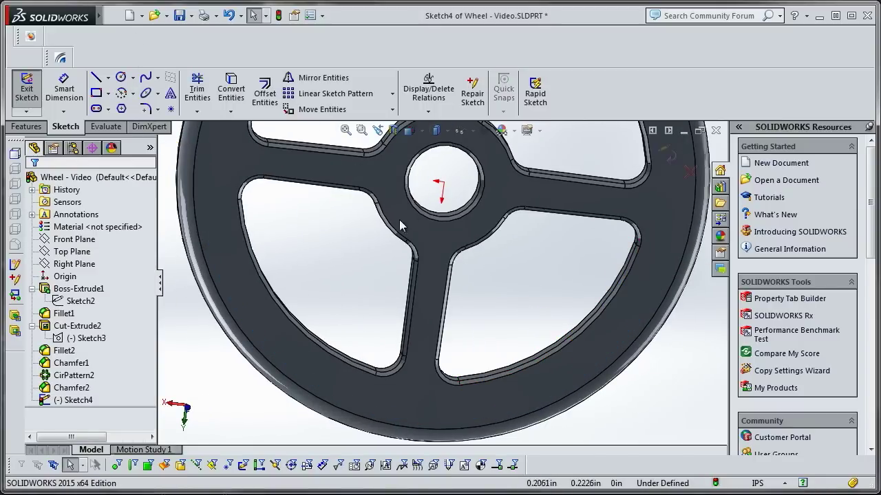
Step: Orient the view square to the wheel's front face and frame the lower half of the rim
key("space")
left_click(492, 263)
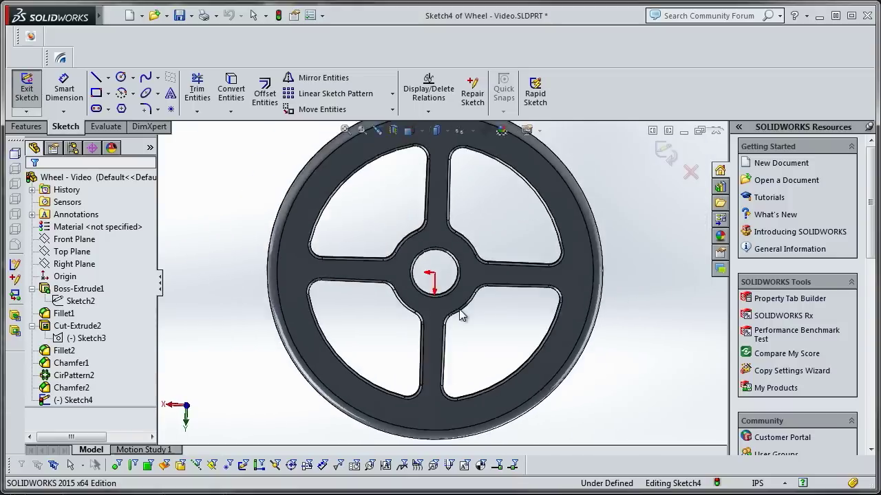
scroll(485, 353, "down", 2)
key("space")
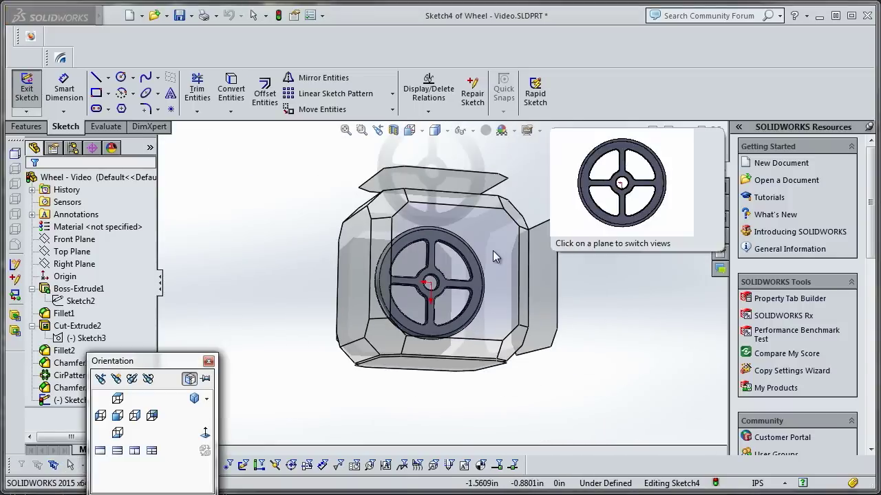
left_click(490, 252)
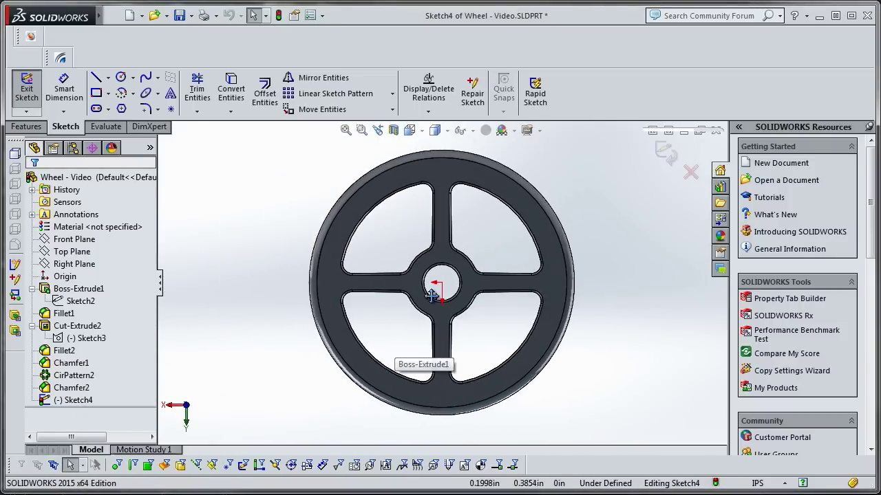
middle_click_drag(416, 323, 399, 177, "ctrl")
scroll(417, 169, "up", 2)
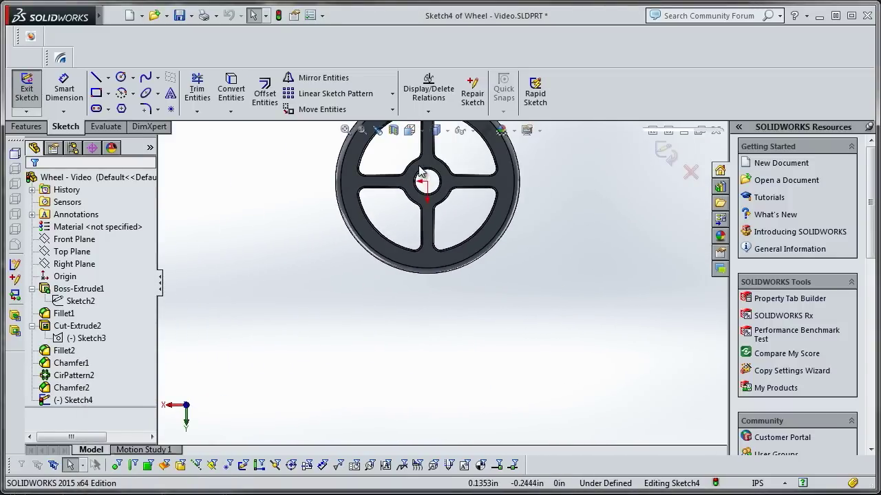
scroll(434, 175, "down", 4)
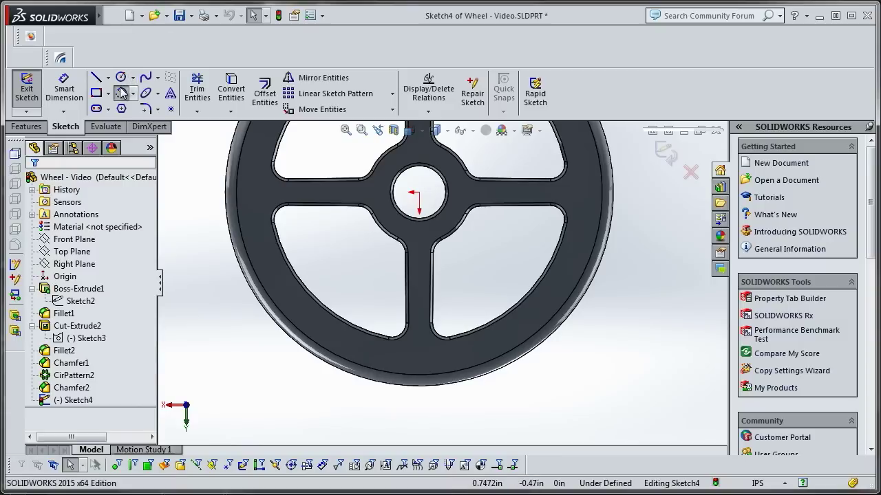
left_click(121, 92)
left_click(417, 193)
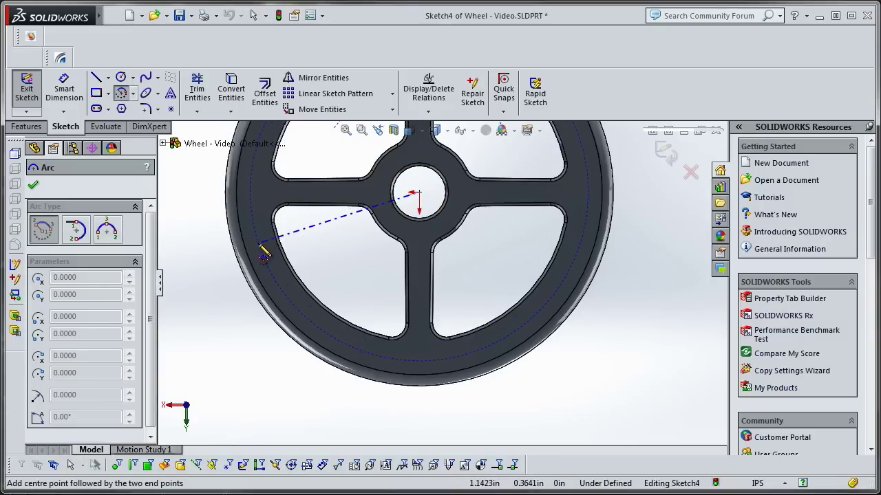
left_click(264, 252)
left_click(477, 269)
middle_click_drag(478, 269, 467, 193, "ctrl")
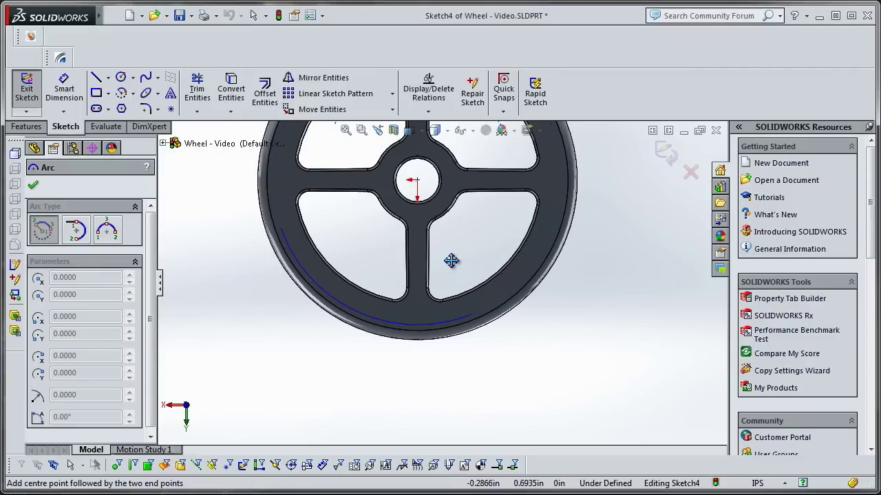
middle_click_drag(450, 257, 449, 154, "ctrl")
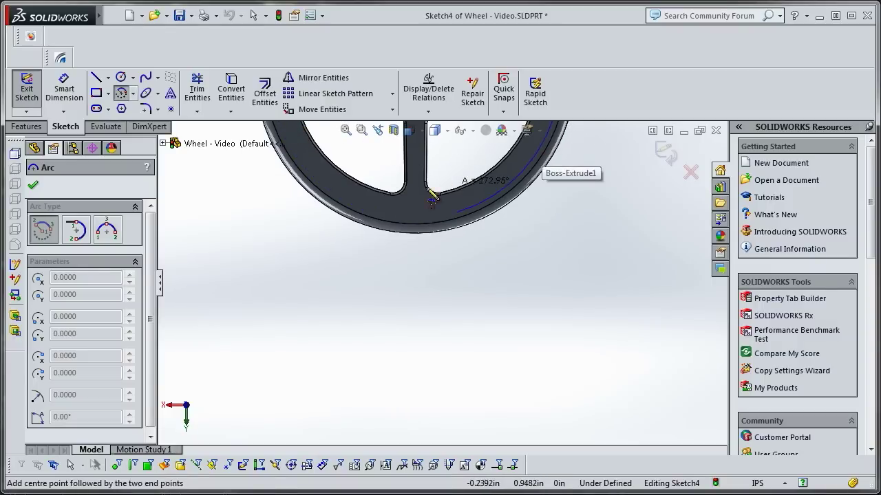
left_click(557, 139)
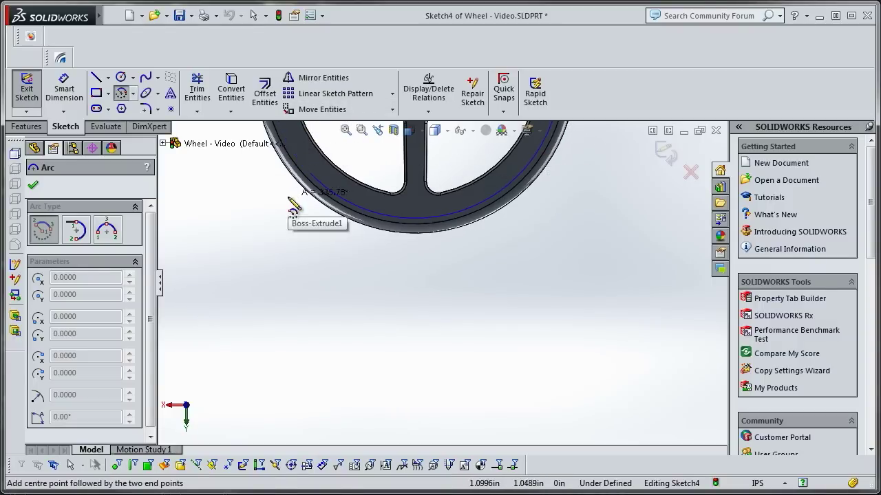
scroll(408, 251, "up", 2)
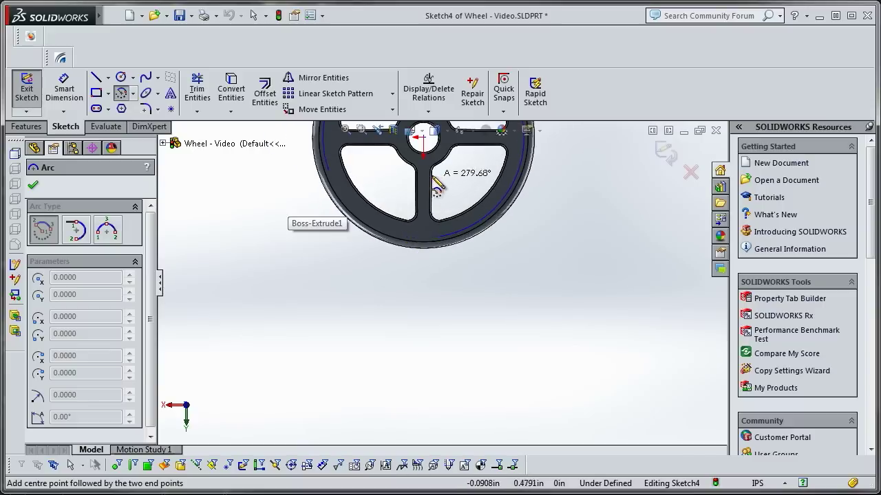
scroll(428, 146, "down", 1)
key("Escape")
left_click(121, 93)
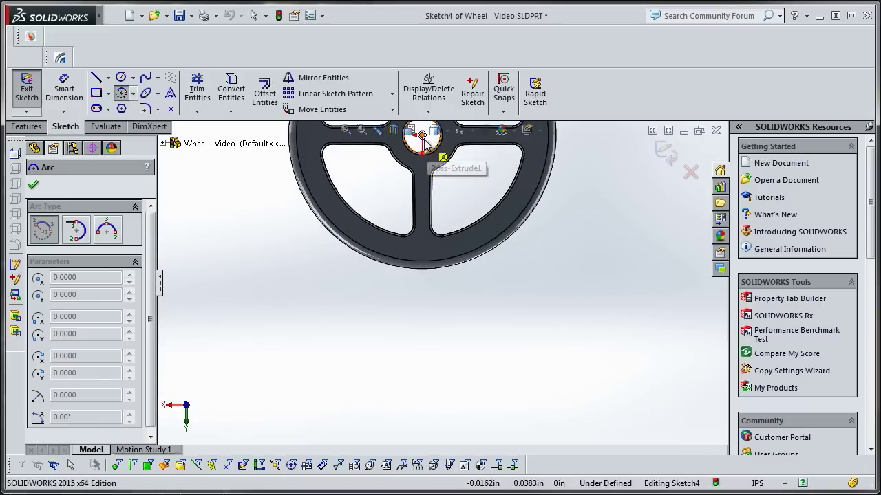
key("ctrl+space")
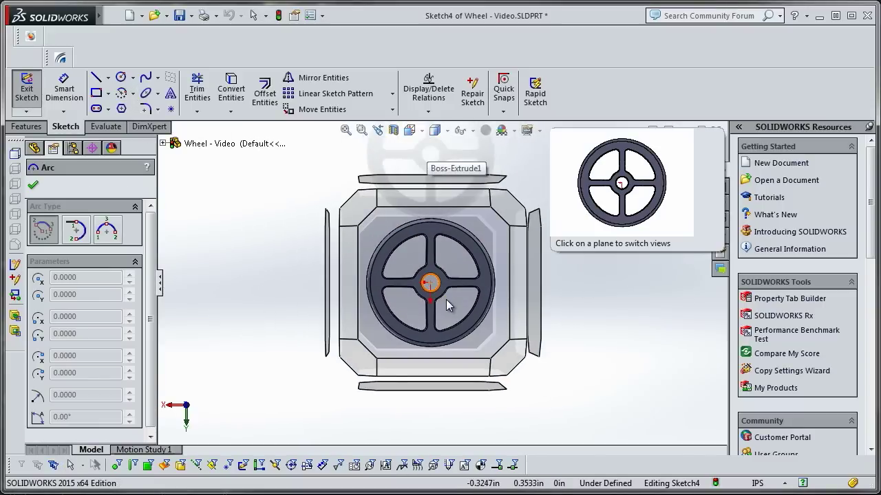
key("Escape")
Step: Draw a centerpoint arc of about 1.24 in radius centred on the origin, spanning about 132° along the lower rim
scroll(441, 404, "up", 5)
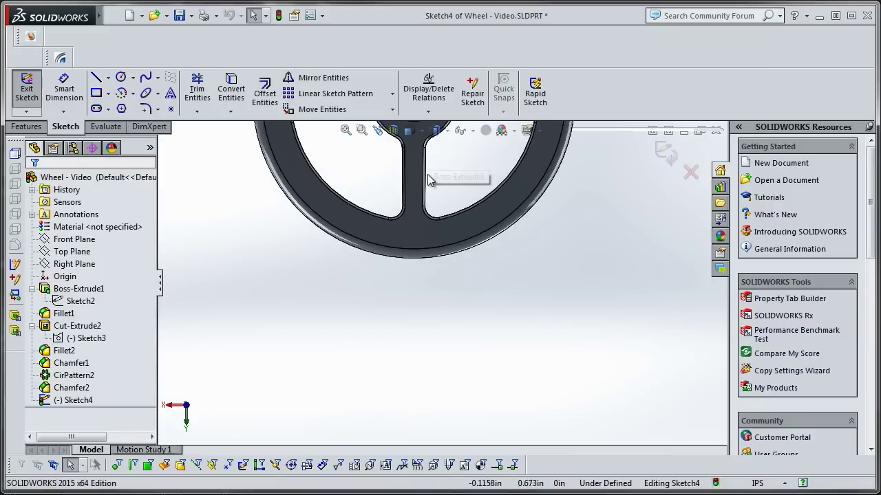
scroll(428, 179, "up", 3)
scroll(428, 163, "down", 4)
left_click(122, 93)
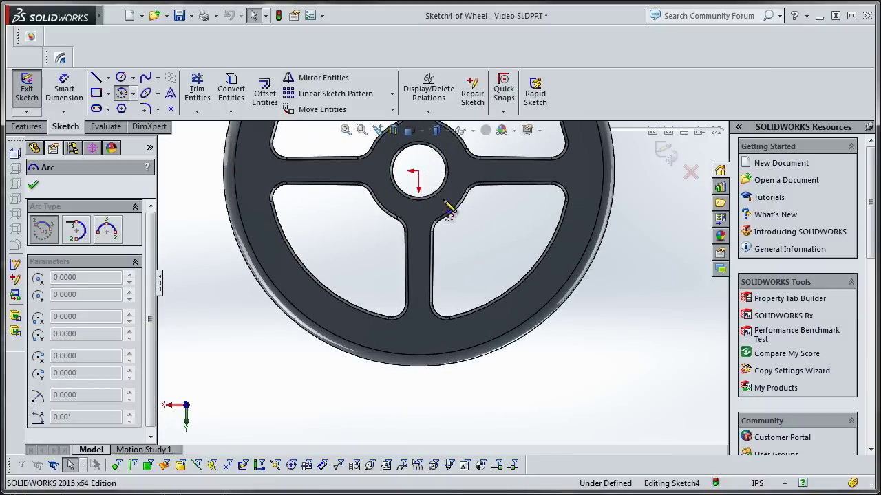
left_click(416, 172)
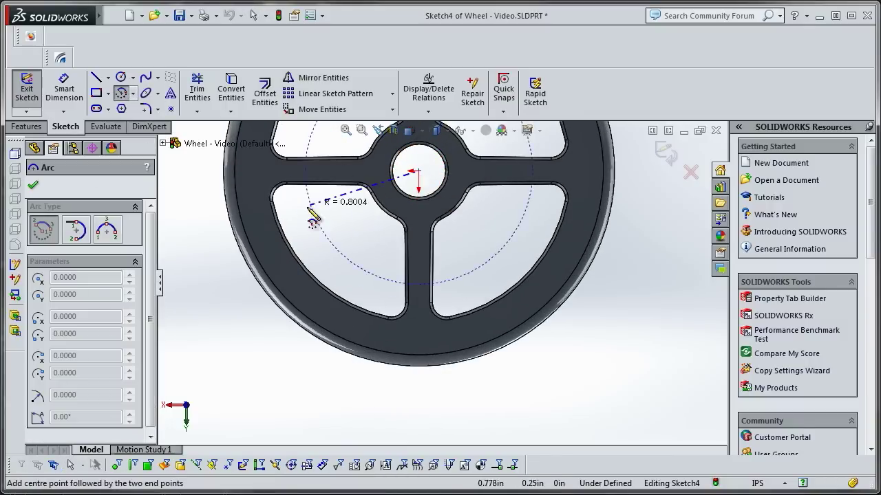
left_click(259, 243)
middle_click_drag(441, 314, 448, 200, "ctrl")
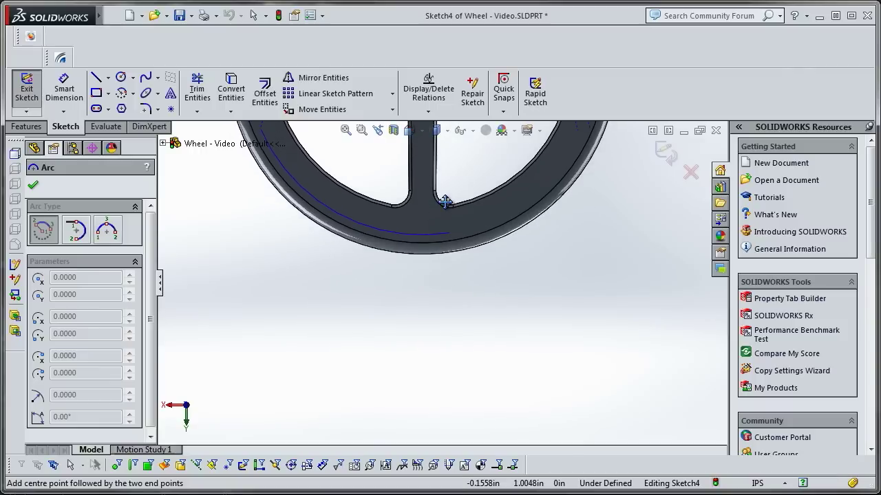
left_click(596, 137)
Step: Convert the lower rim arc to construction geometry and finish the arc command
scroll(577, 295, "up", 3)
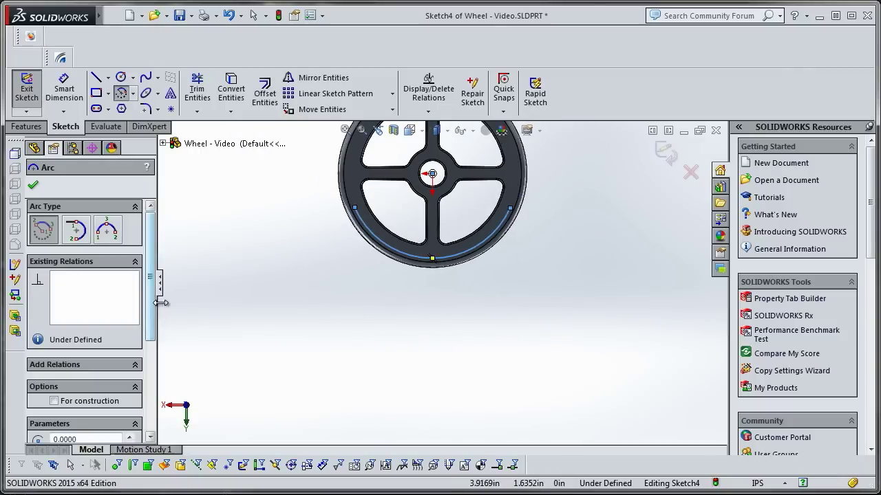
scroll(61, 274, "down", 5)
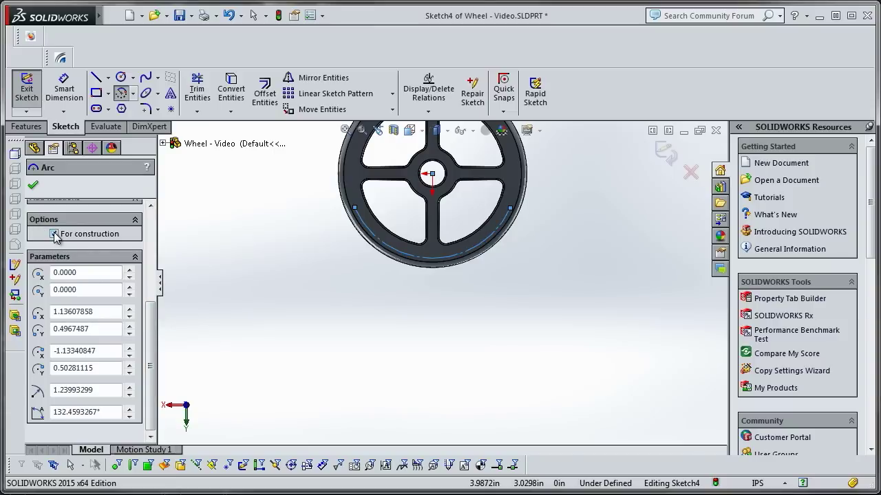
middle_click_drag(326, 288, 335, 262)
left_click(33, 184)
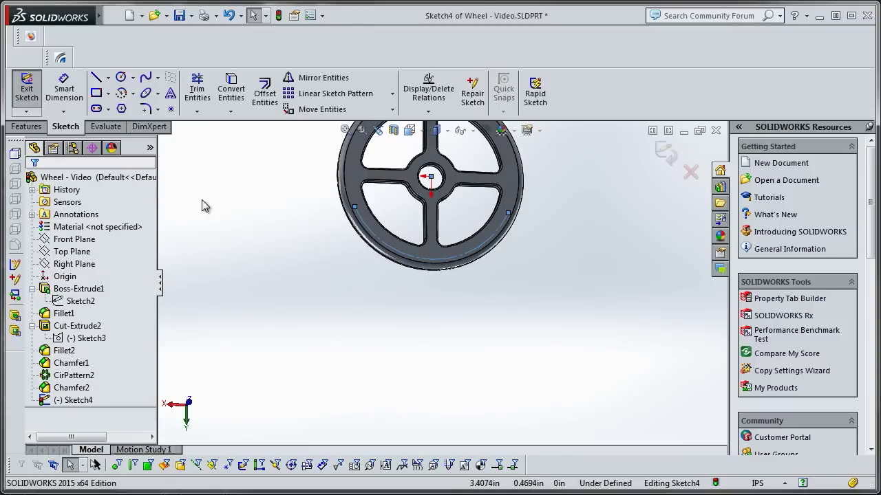
middle_click_drag(325, 225, 299, 310, "ctrl")
key("Escape")
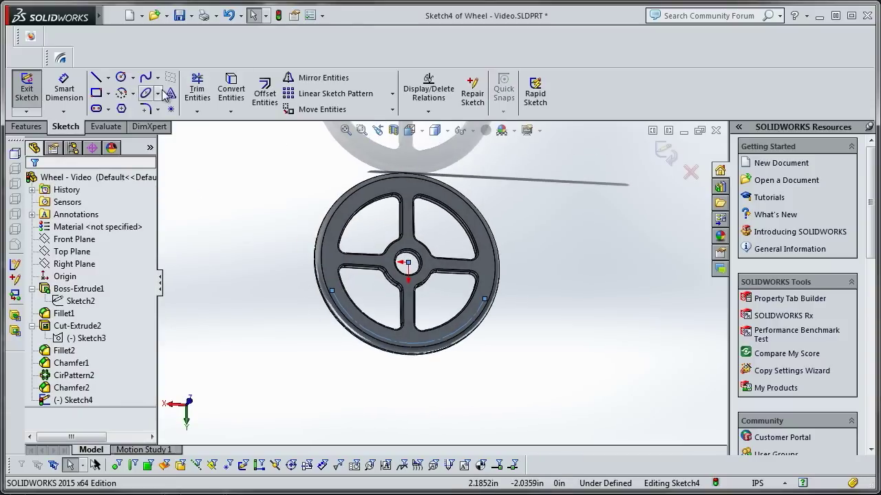
Step: Add the sketch text "Wednesday Widget!" along the construction arc on the lower rim
left_click(171, 95)
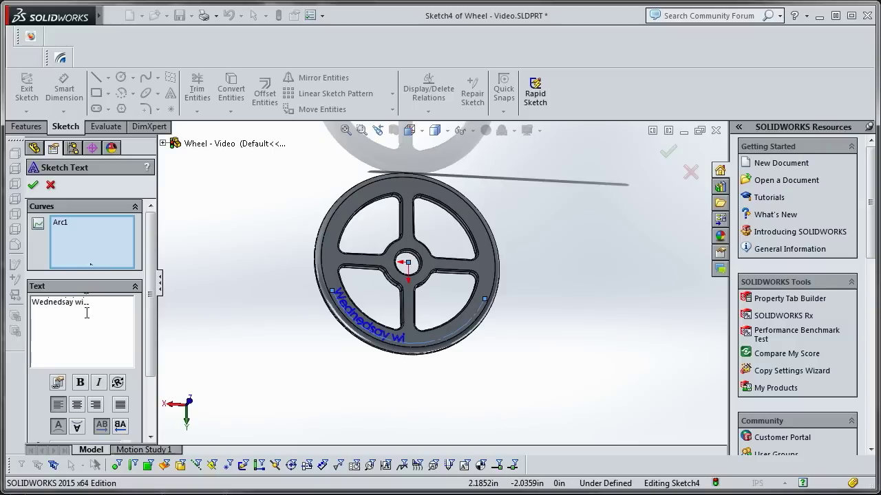
type("Widget!")
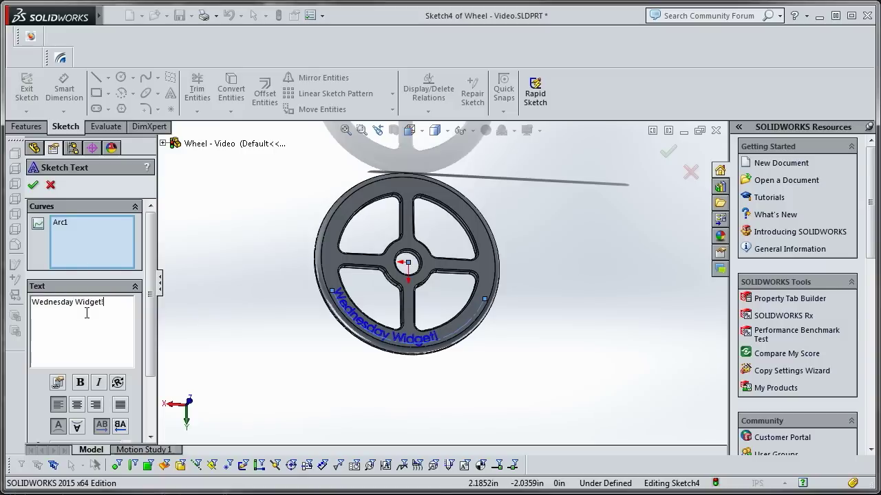
scroll(399, 264, "up", 3)
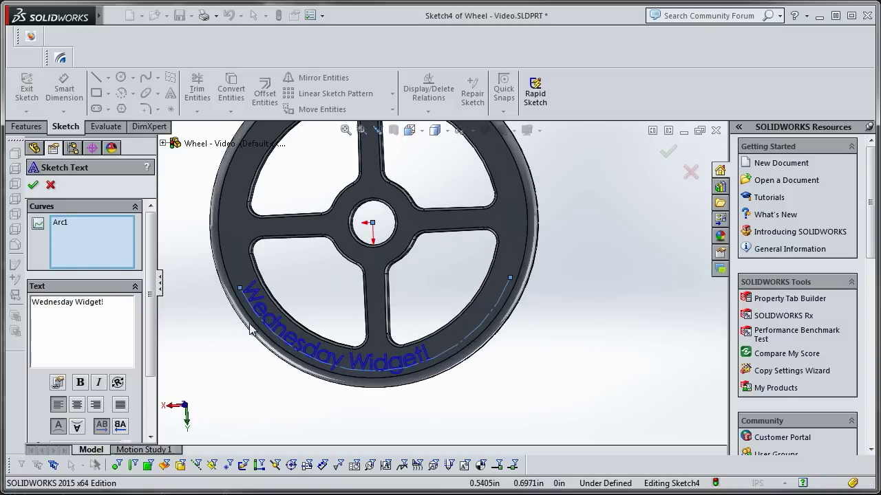
Step: Turn off the document font for the "Wednesday Widget!" sketch text and set its font to OCR A
scroll(131, 359, "down", 3)
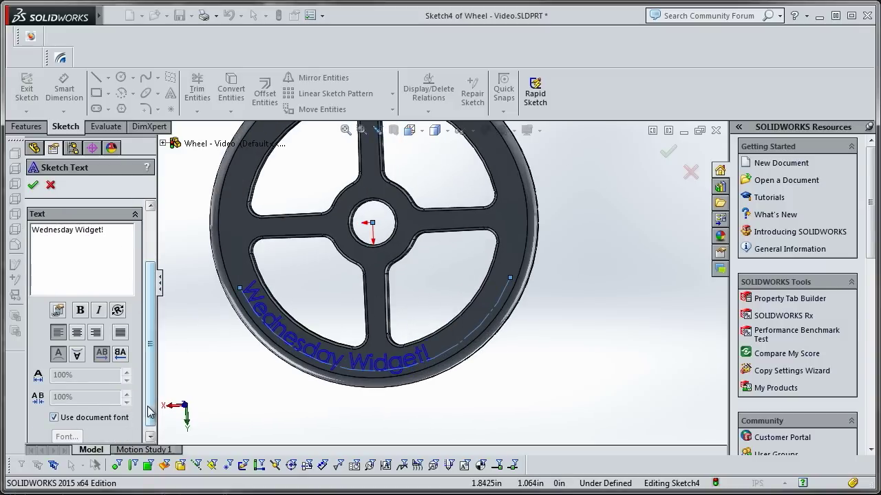
left_click(73, 411)
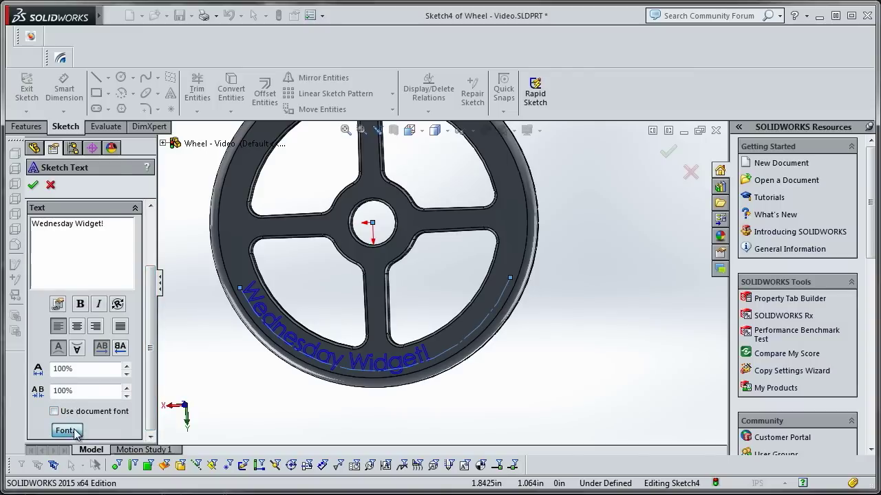
left_click(76, 432)
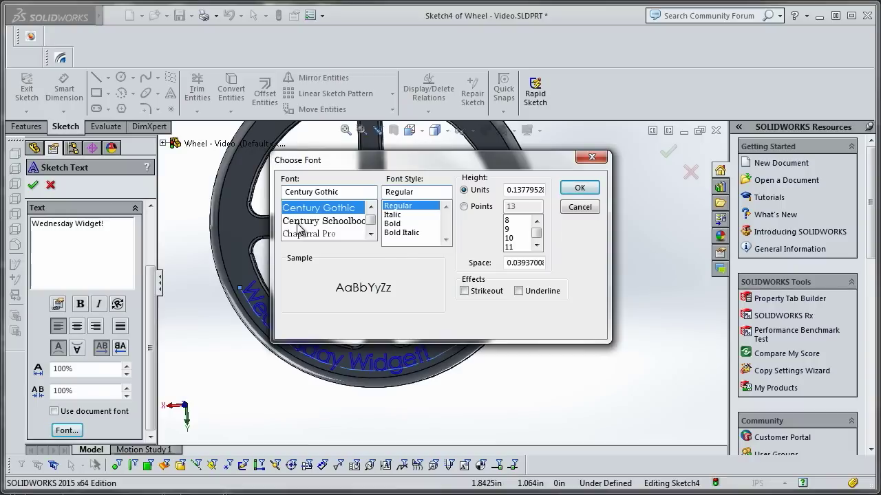
left_click(298, 221)
key("o")
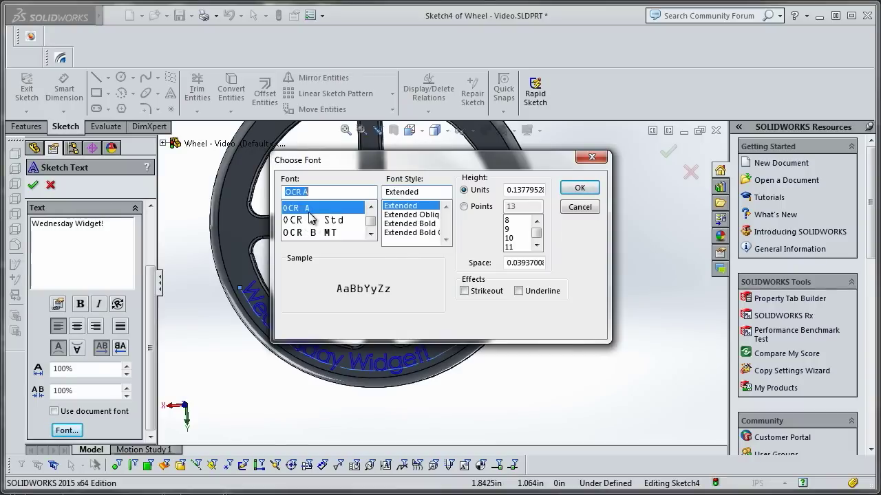
left_click(580, 188)
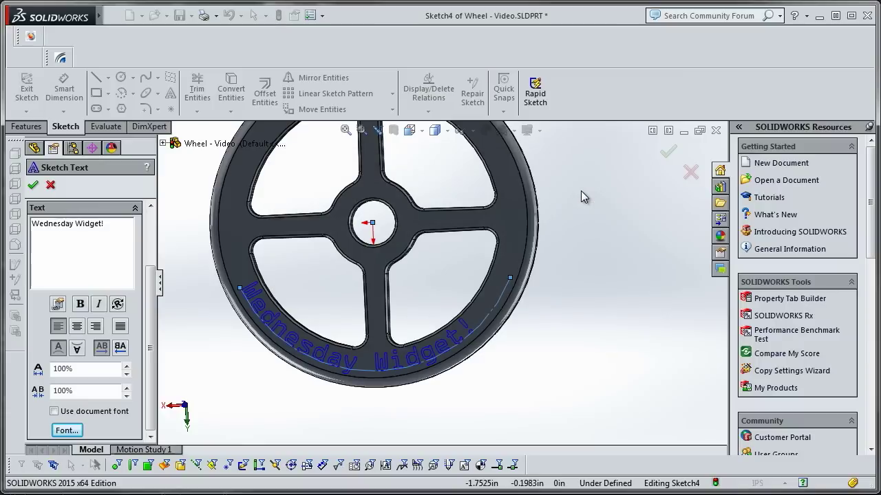
Step: Center the "Wednesday Widget!" text along the construction arc and accept the sketch text
left_click(76, 327)
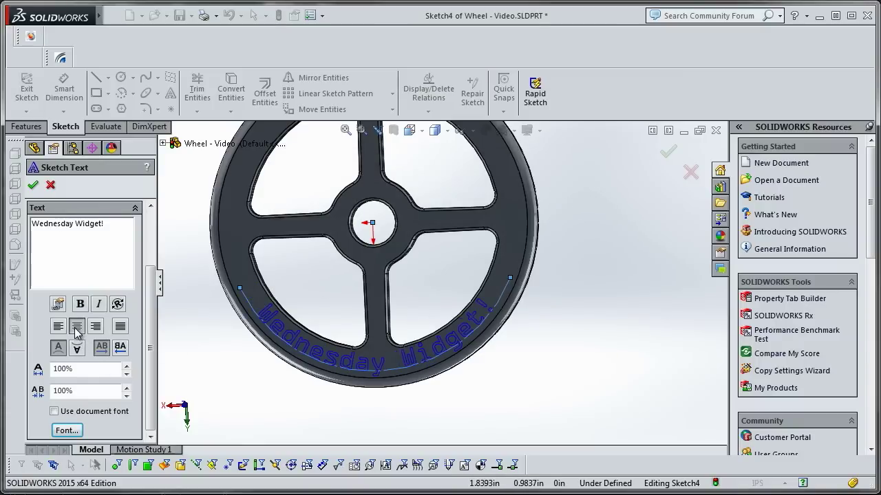
scroll(301, 375, "down", 5)
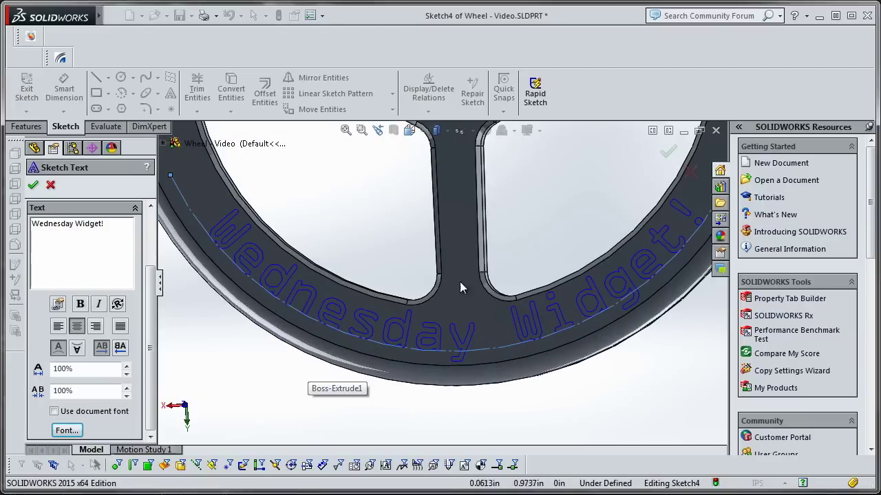
middle_click_drag(510, 229, 460, 259, "ctrl")
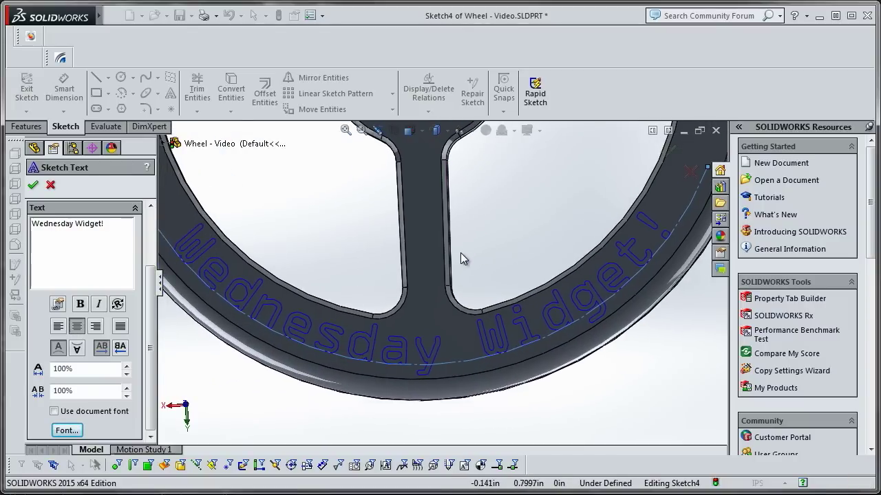
left_click(33, 186)
scroll(340, 222, "up", 5)
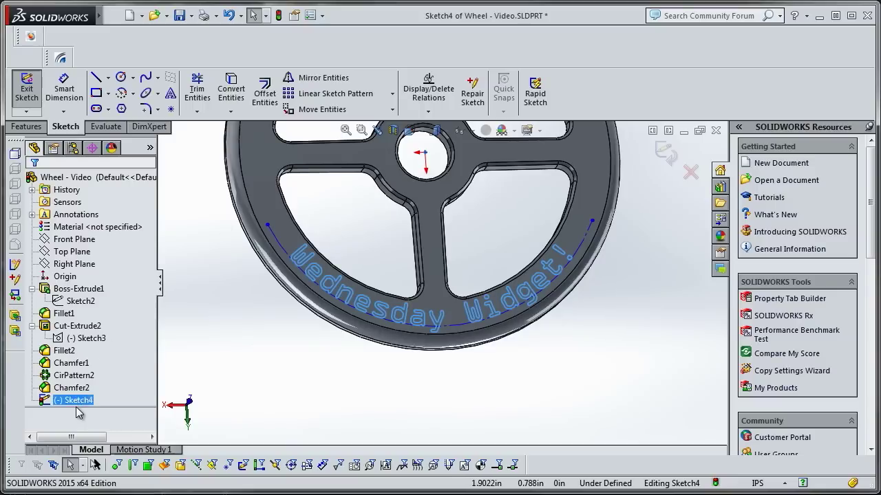
right_click(75, 405)
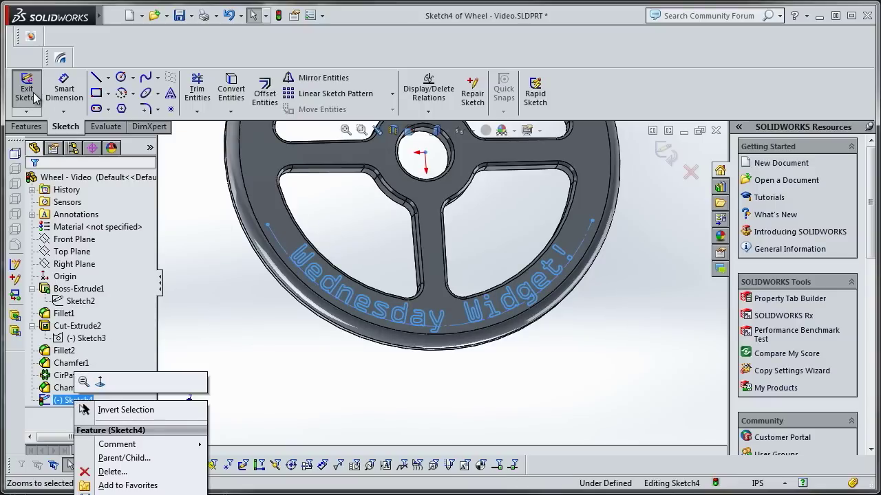
left_click(36, 98)
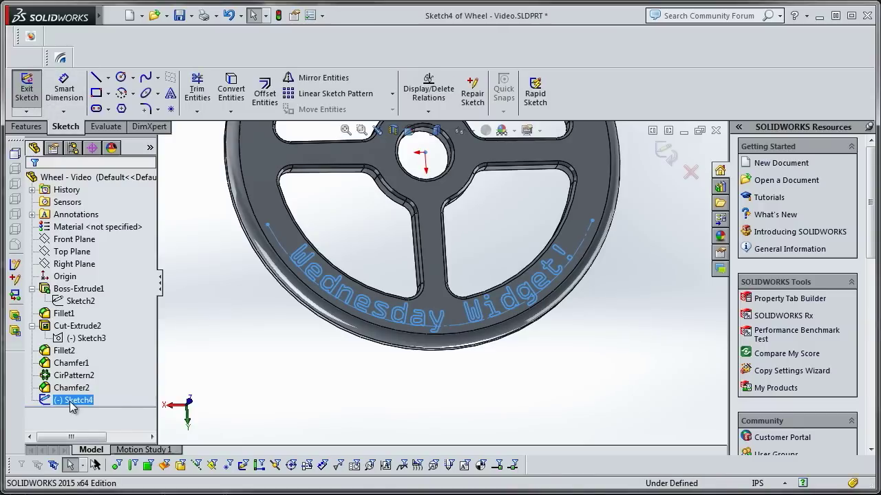
right_click(72, 406)
Step: Dimension the radius of the text's construction arc and set it to 1.27 in
left_click(64, 86)
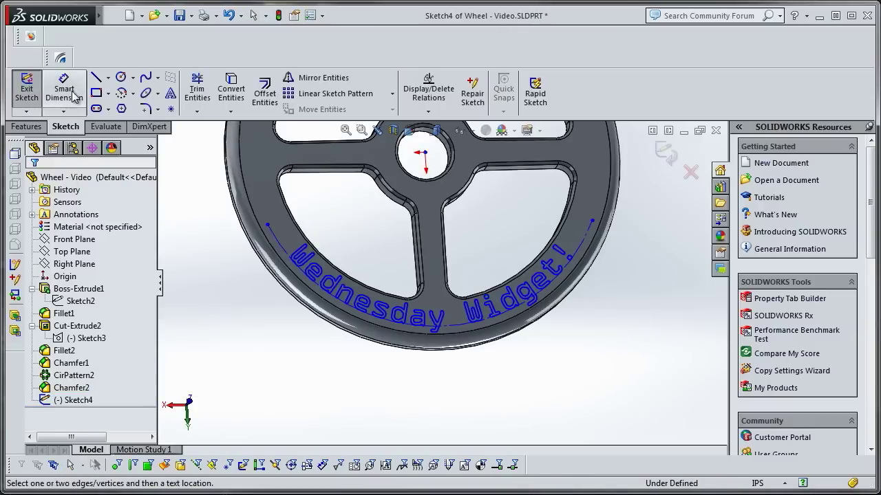
left_click(285, 256)
left_click(269, 346)
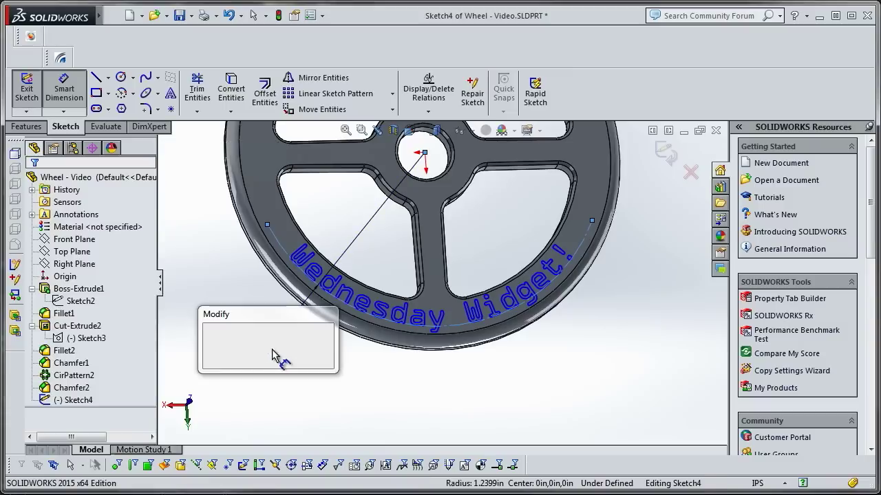
type("1.27")
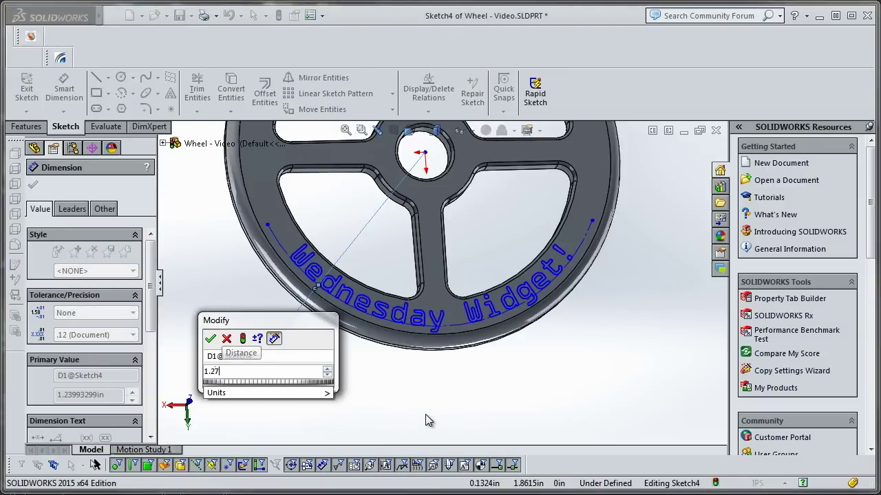
key("Return")
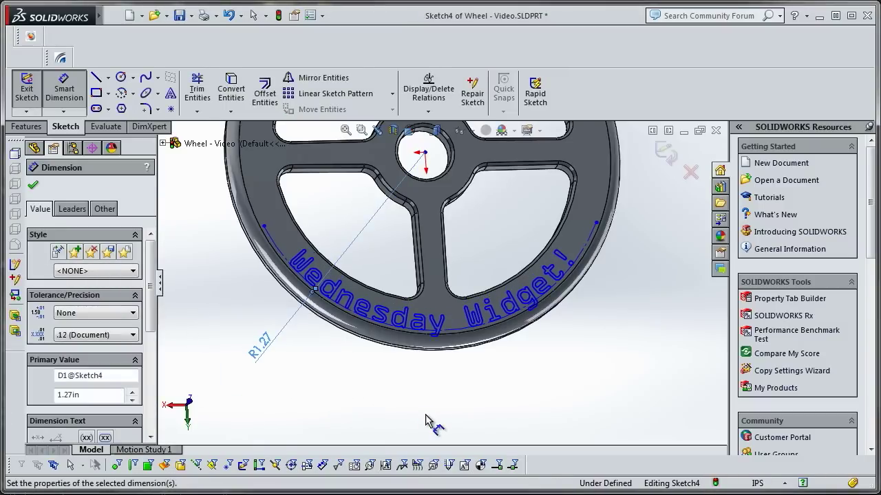
Step: Set the construction arc's radius to 1.25 in and end dimensioning
scroll(559, 289, "down", 5)
scroll(493, 285, "up", 4)
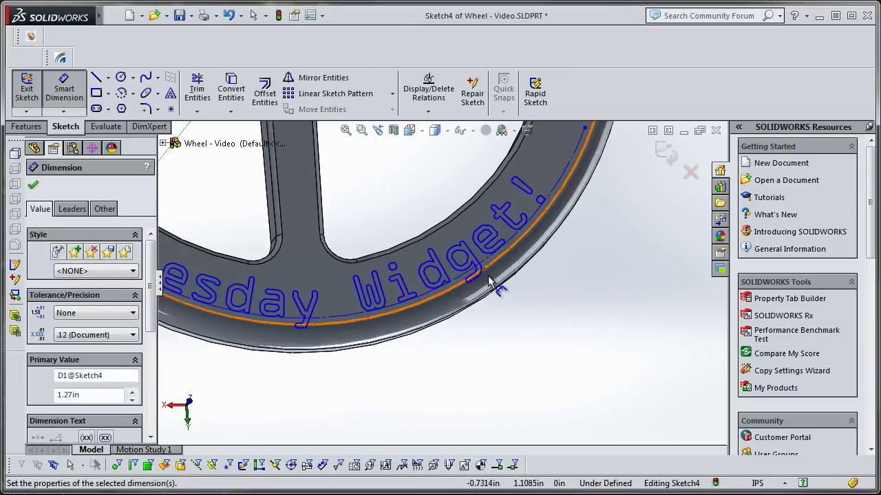
scroll(292, 312, "up", 1)
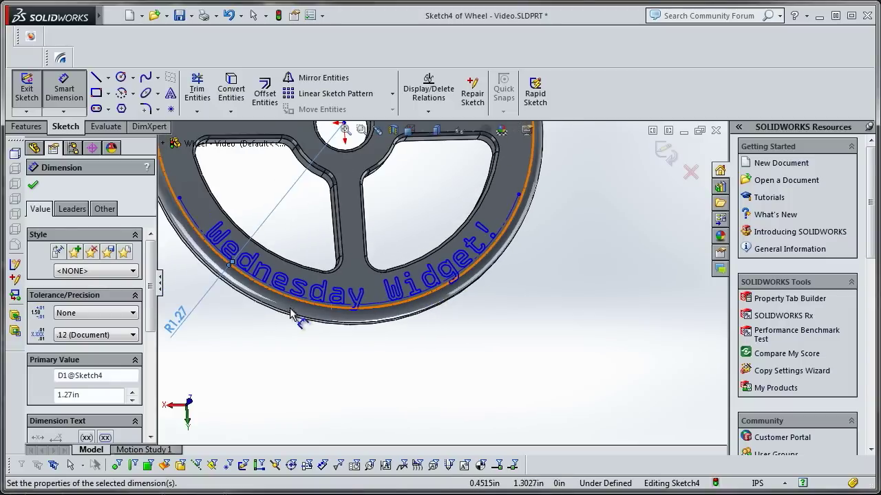
double_click(176, 318)
type("1.25")
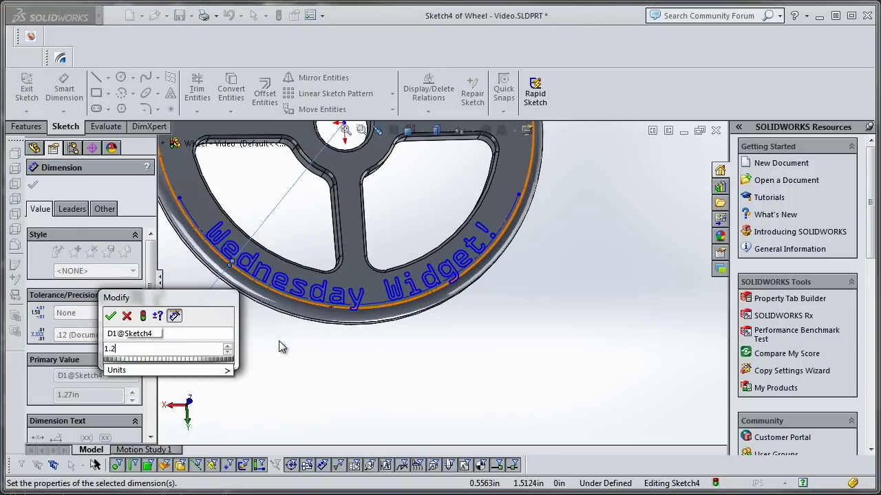
key("Return")
scroll(382, 279, "down", 6)
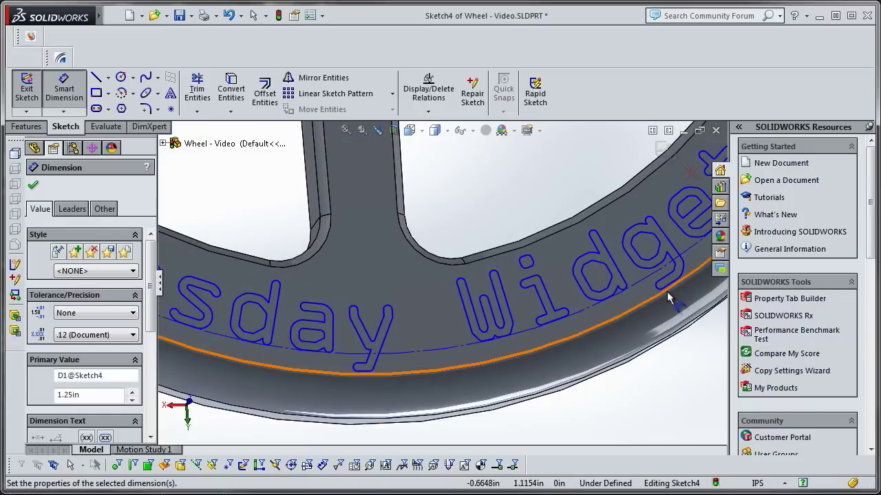
scroll(668, 297, "up", 5)
scroll(358, 252, "up", 2)
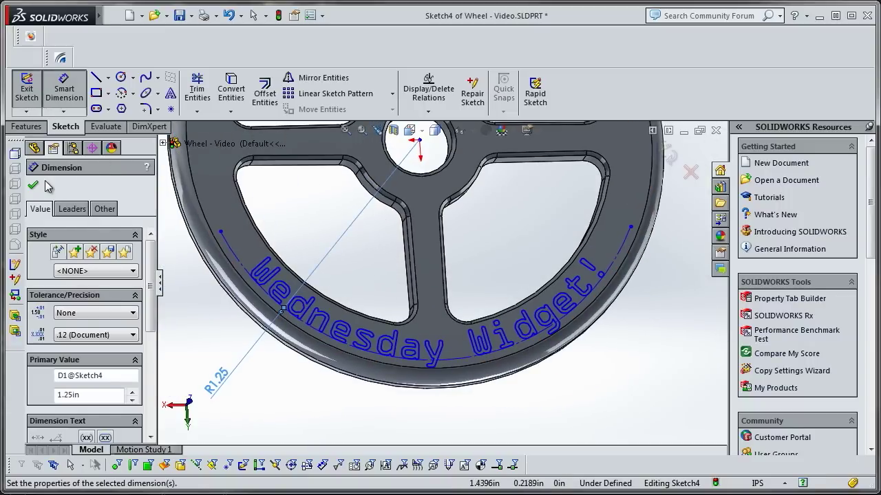
key("Escape")
Step: Cut-extrude the text sketch into the wheel face with a blind depth of 0.004 in
scroll(351, 243, "up", 3)
middle_click_drag(395, 259, 352, 270)
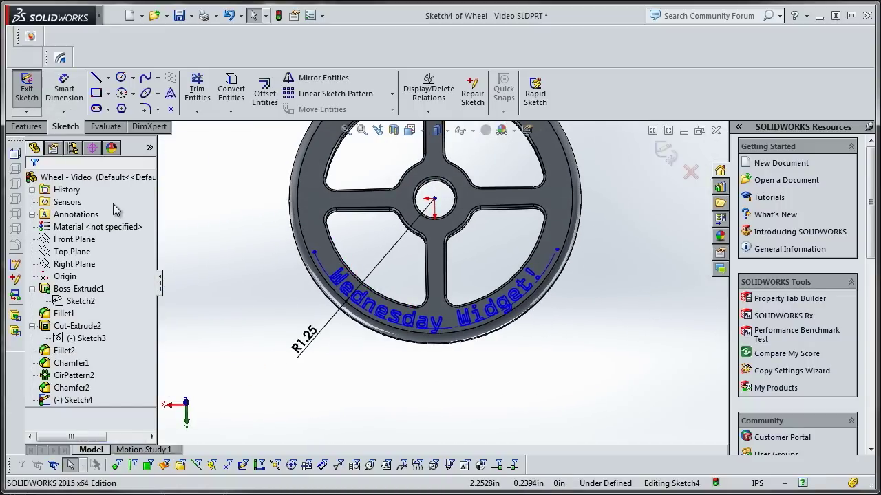
middle_click_drag(309, 240, 347, 245)
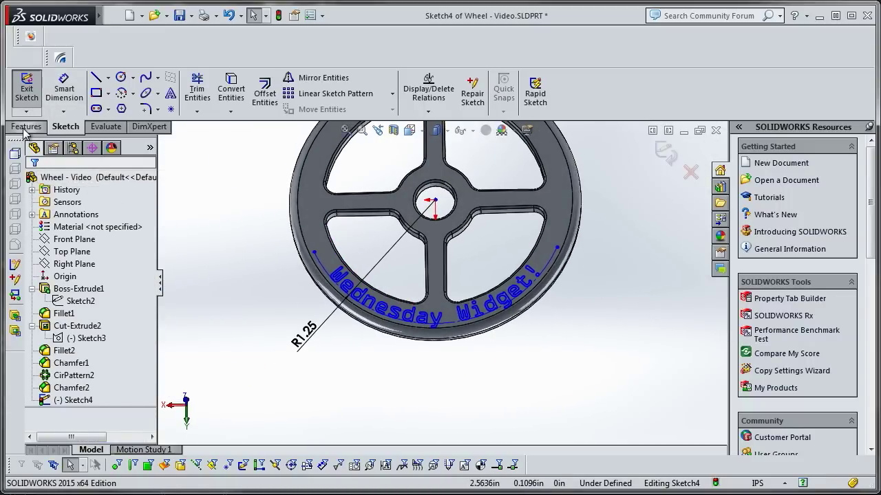
left_click(26, 126)
left_click(214, 90)
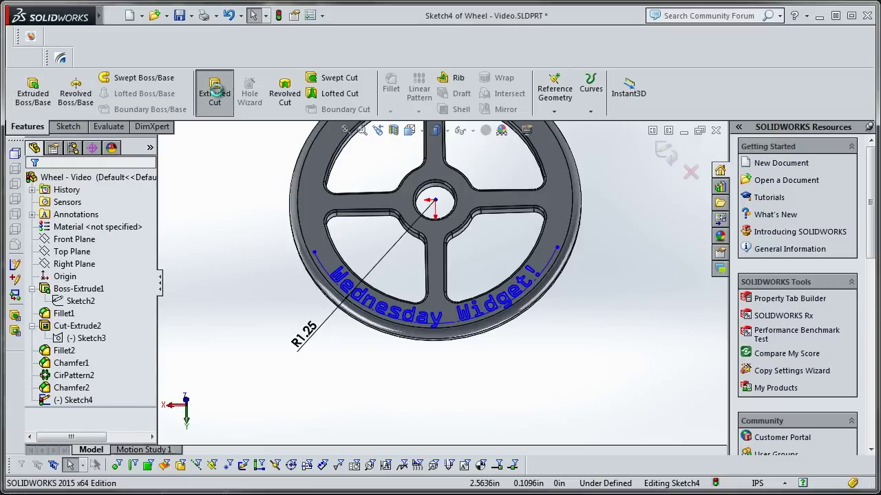
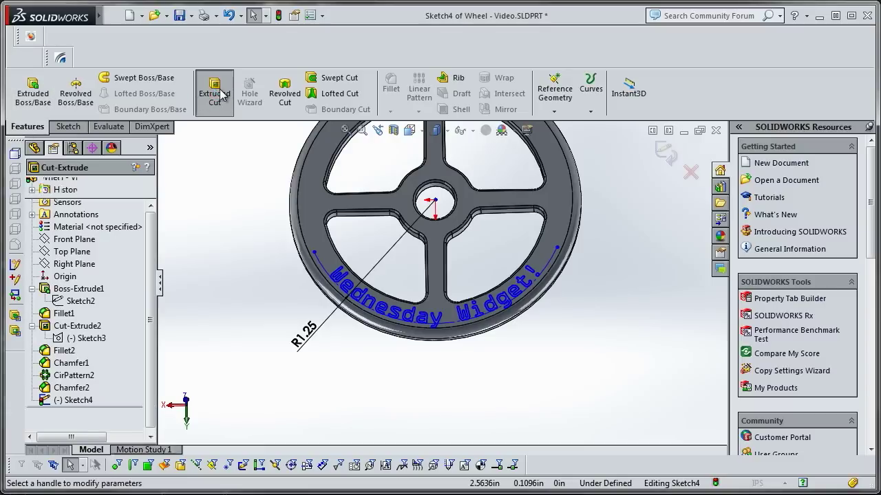
type(".0")
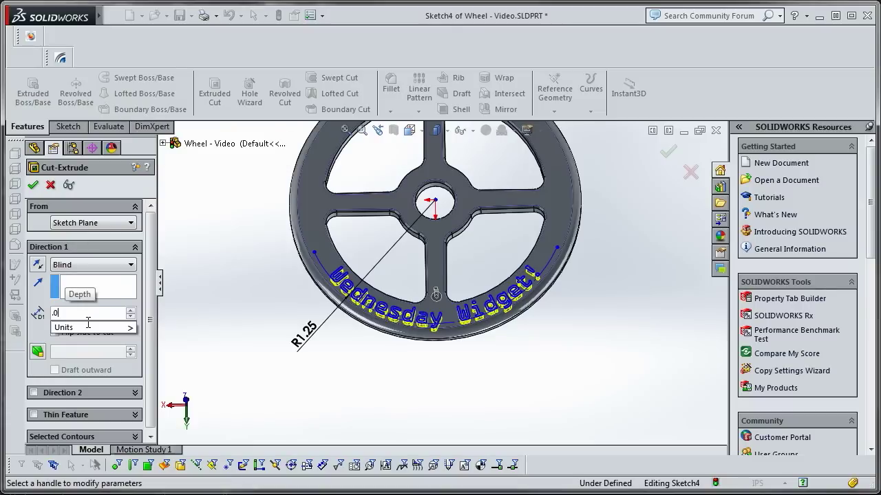
type("04")
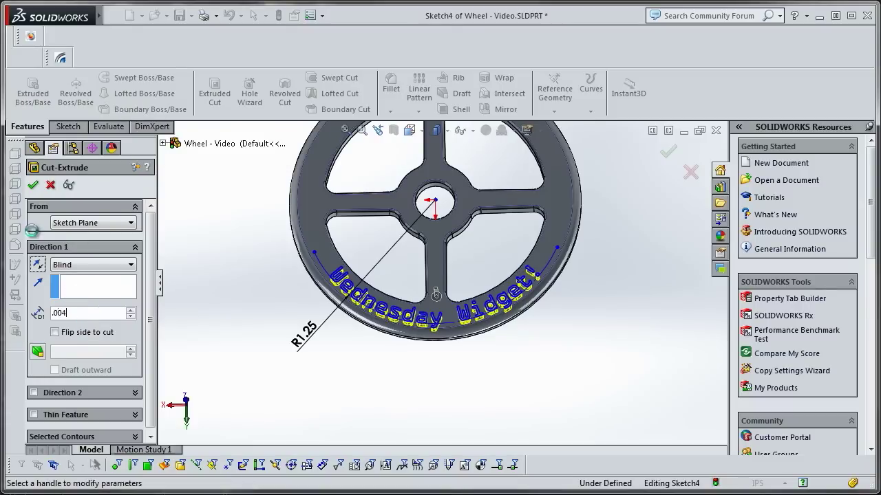
key("Return")
Step: Create a new part document and start a sketch in it
key("ctrl+n")
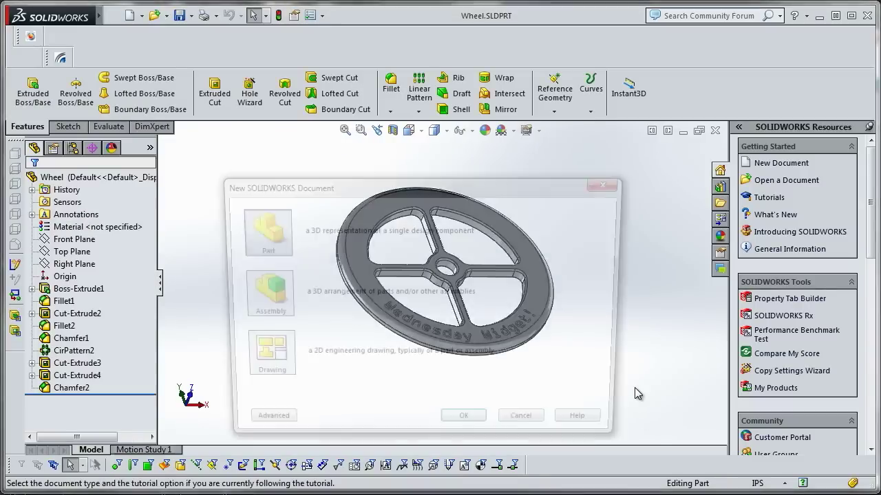
left_click(472, 428)
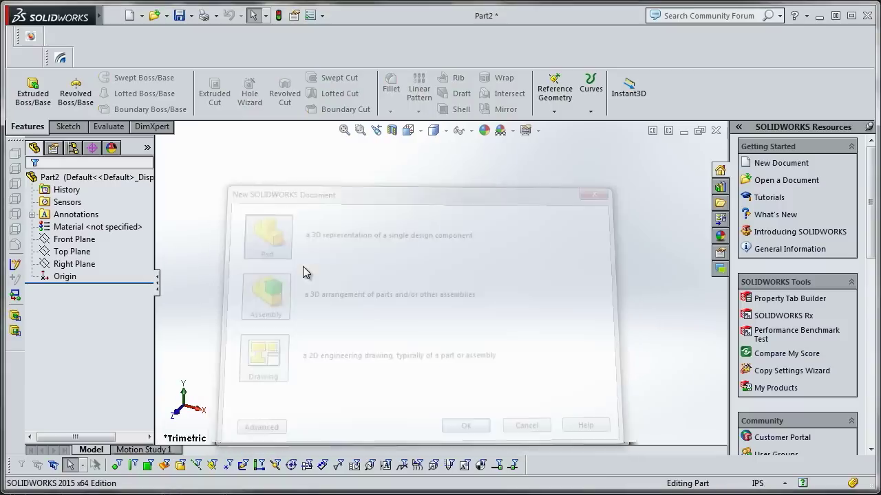
left_click(68, 127)
left_click(26, 86)
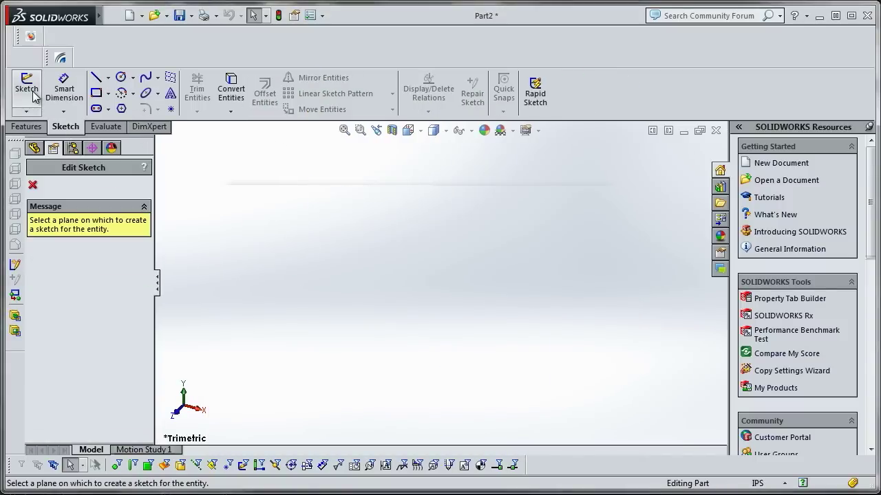
Step: Sketch a corner rectangle on the Front Plane, extending left and down from the origin, about 0.53 in wide and 0.11 in high
left_click(96, 93)
left_click(324, 185)
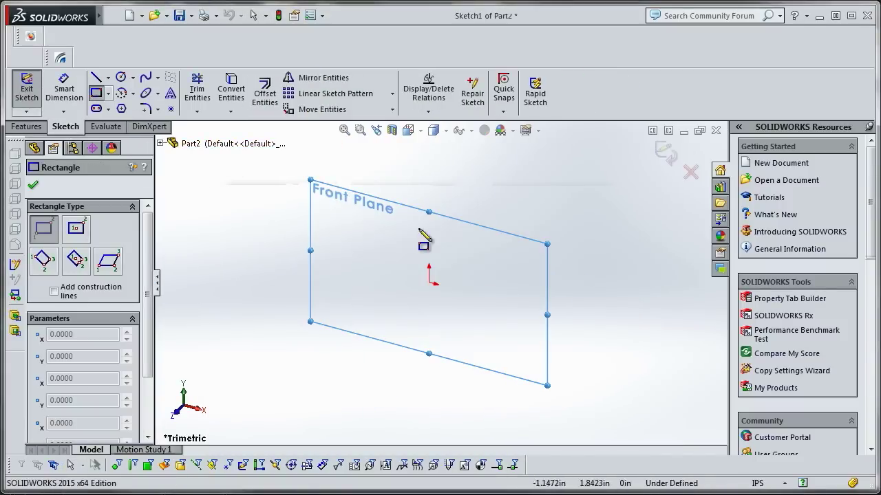
key("space")
left_click(405, 309)
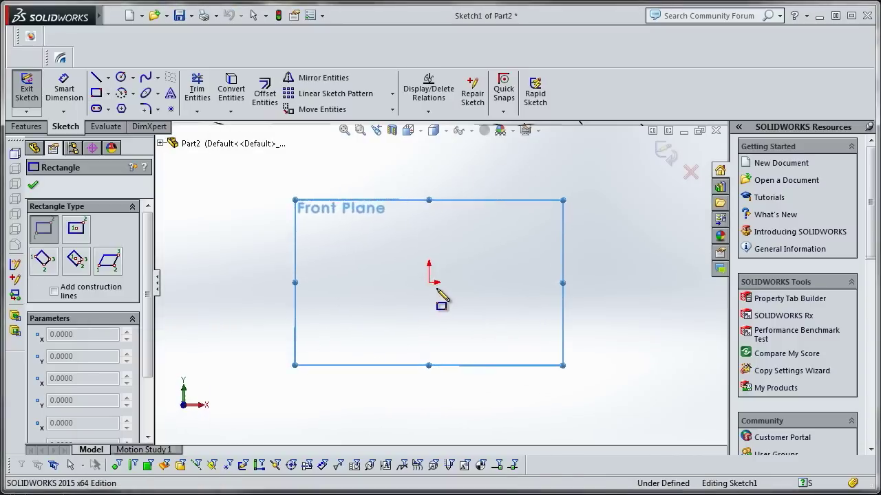
left_click(444, 273)
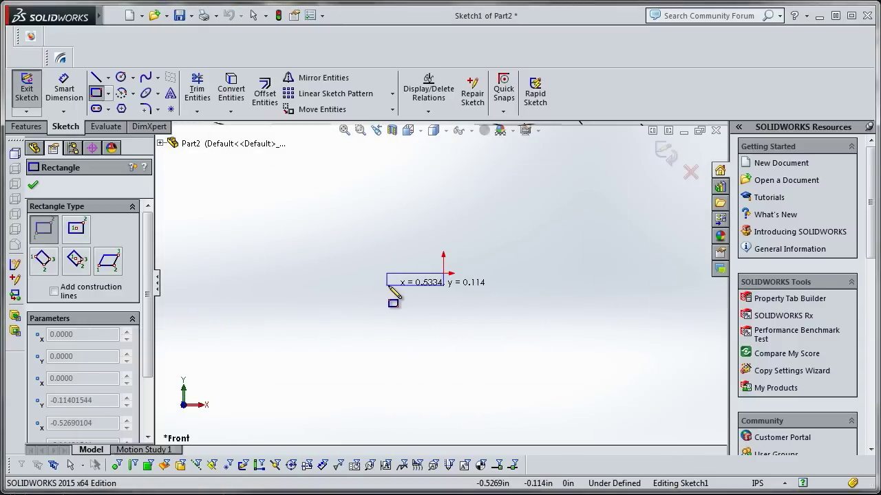
left_click(386, 286)
Step: Dimension the rectangle's short vertical edge and set its height to 0.1875 in
left_click(64, 88)
left_click(387, 285)
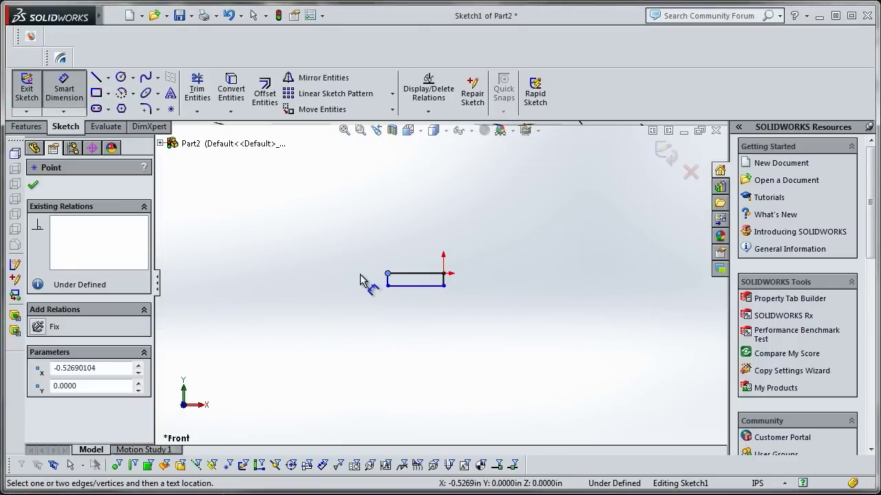
left_click(367, 278)
left_click(503, 295)
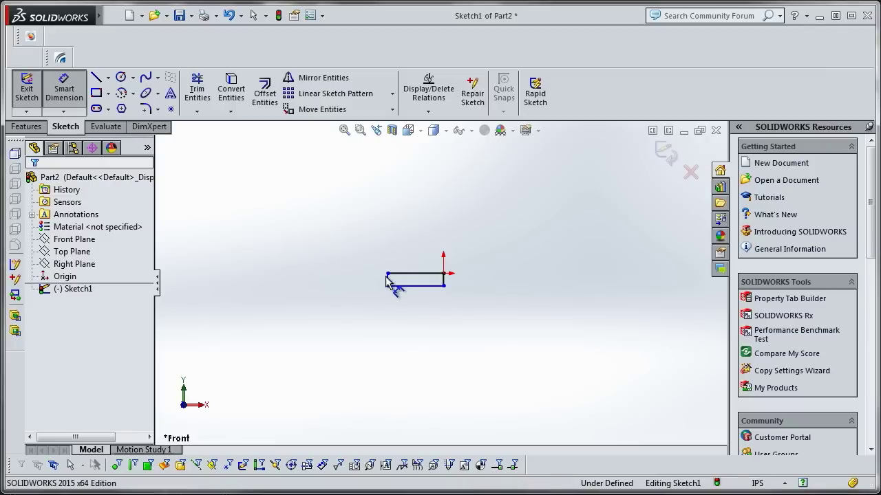
left_click(387, 273)
left_click(69, 93)
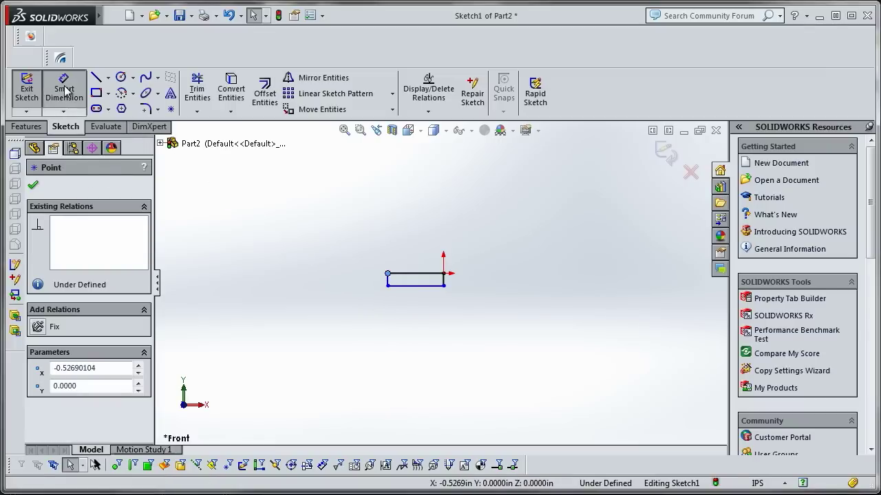
left_click(387, 281)
left_click(356, 282)
type("3/16")
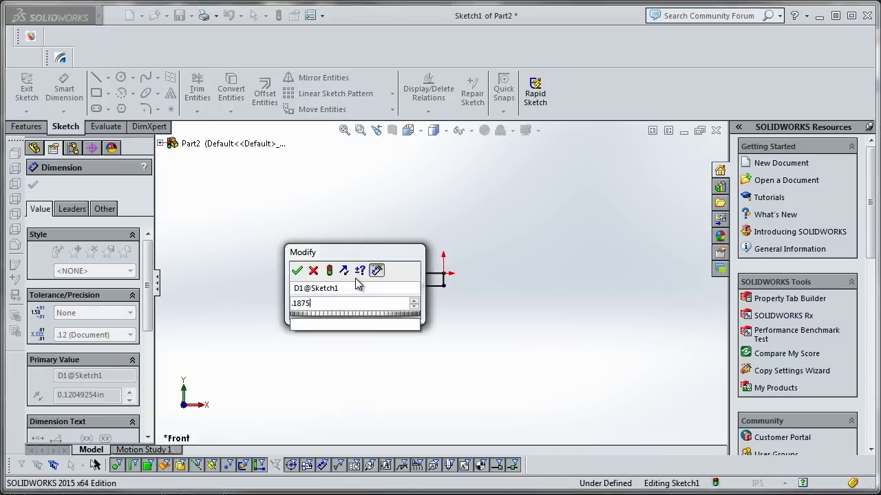
key("Return")
Step: Extrude the rectangle as a boss with a blind depth of 0.125 in
left_click(26, 126)
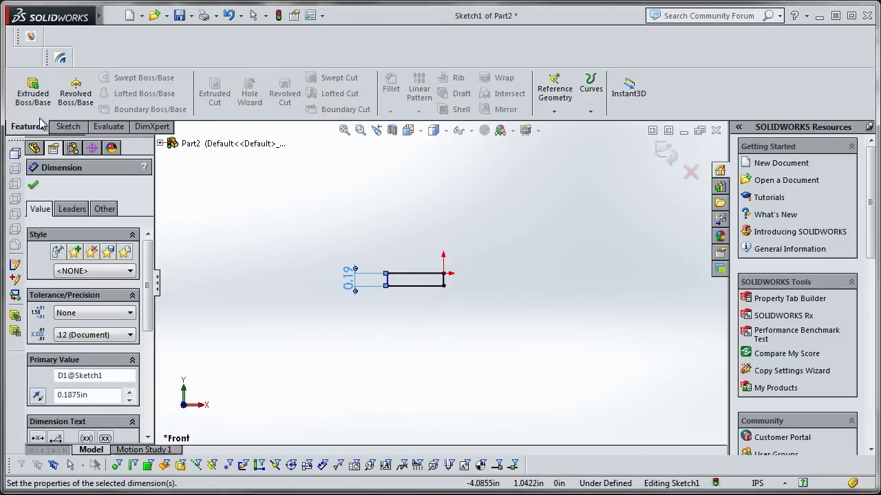
type(".18")
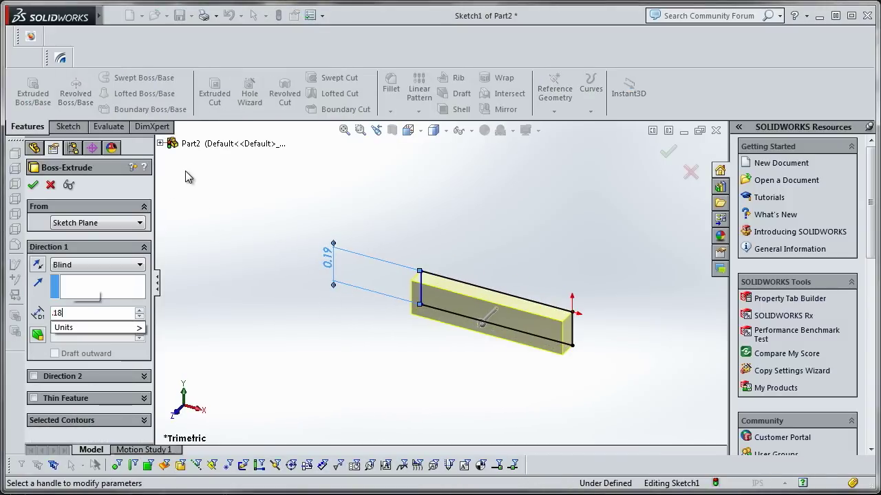
key("BackSpace")
type("25")
key("Return")
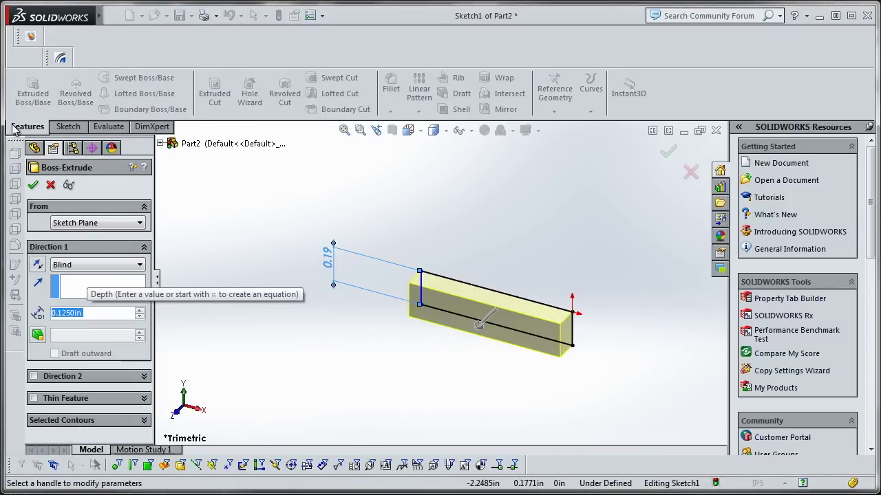
left_click(33, 181)
left_click(33, 182)
Step: Save the new part as "Strap Clamp" in the Tabbed Part folder
key("ctrl+s")
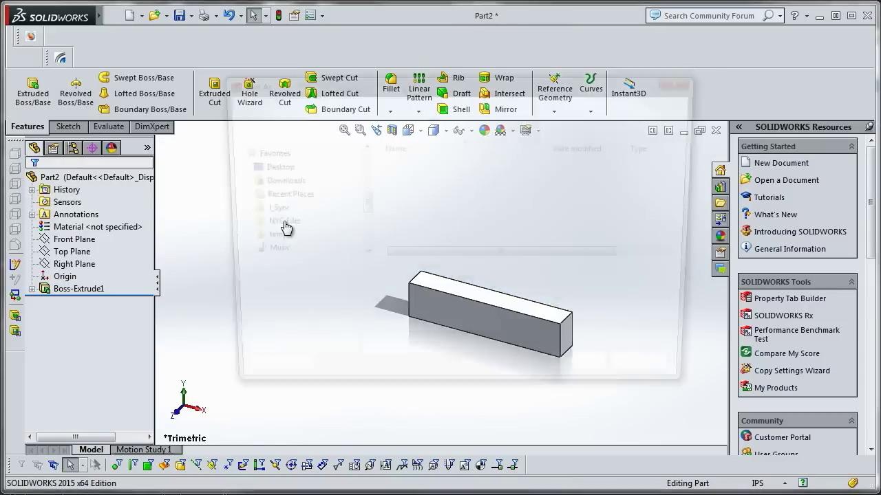
type("Strap Cl")
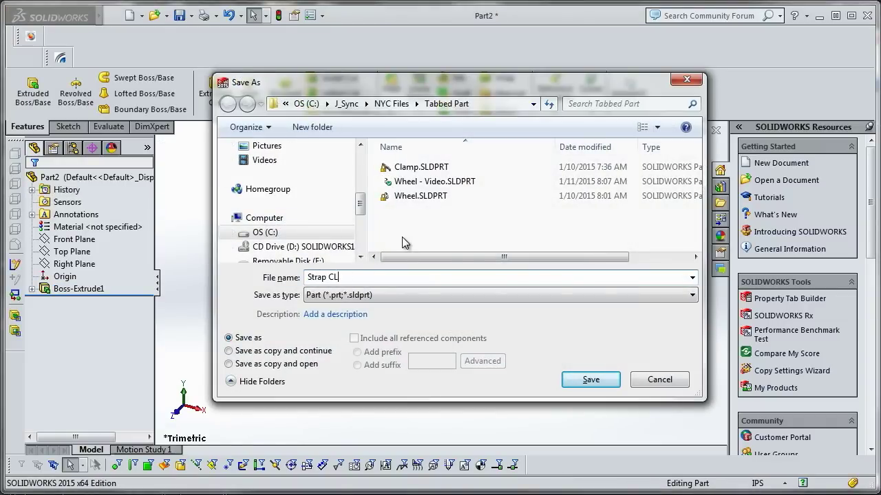
type("amp")
key("Return")
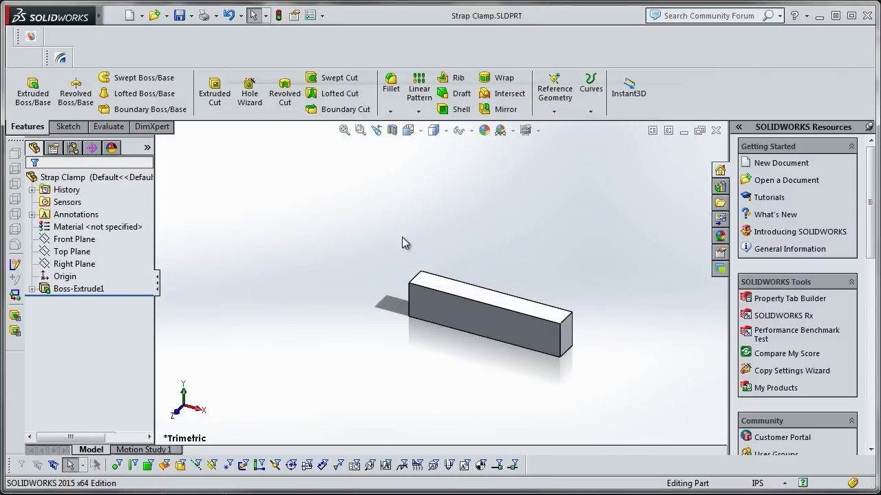
Step: Create a new assembly and place the Wheel - Video part in it as the first component
key("ctrl+n")
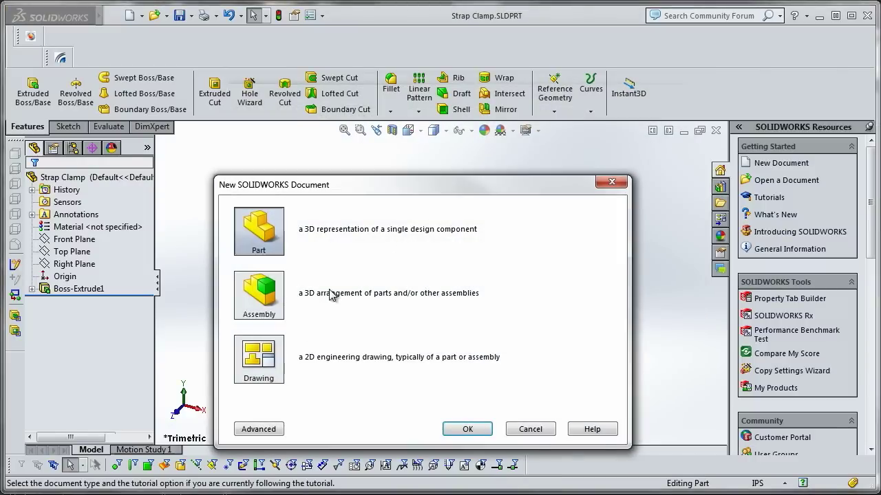
double_click(248, 295)
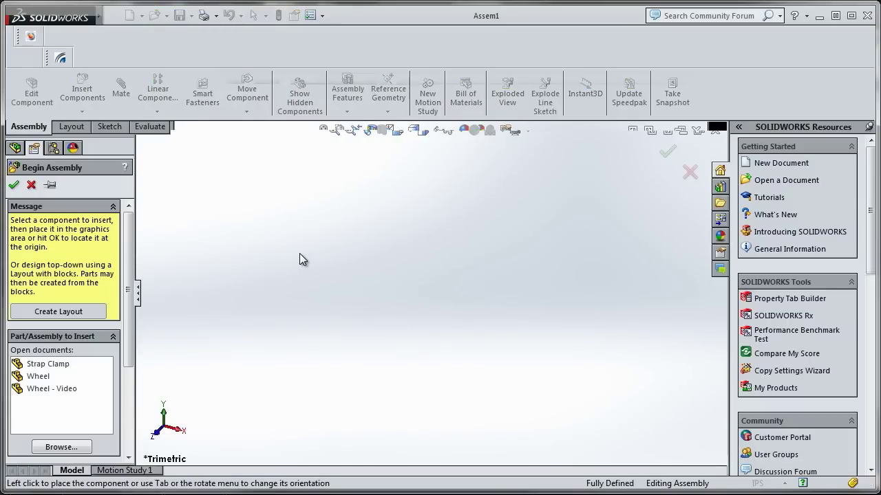
left_click(51, 389)
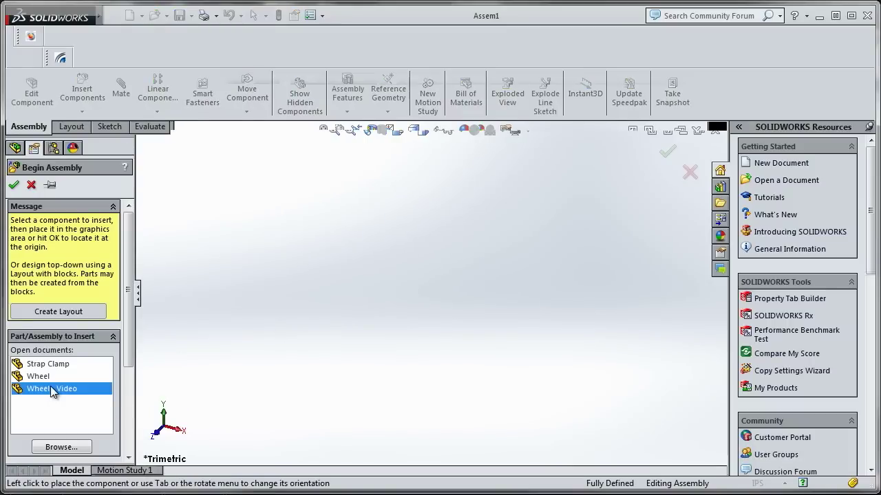
left_click(476, 330)
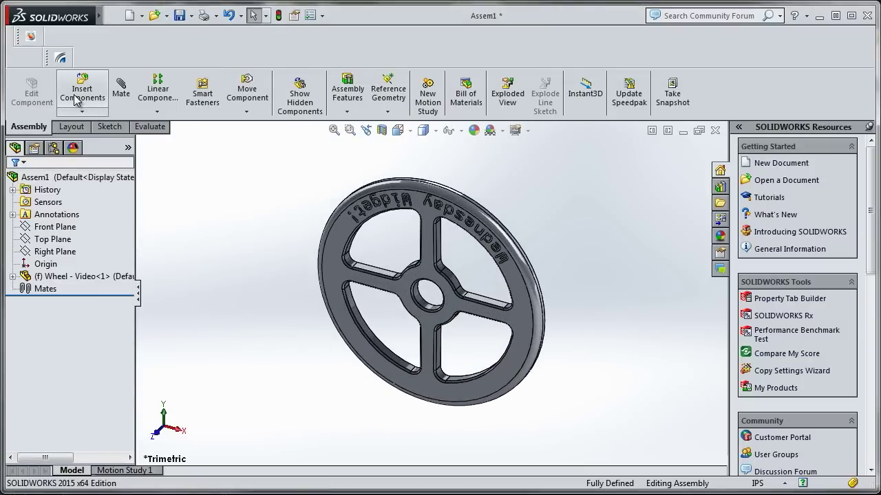
Step: Insert one Strap Clamp component into the assembly, placed freely beside the wheel, and end component insertion
left_click(90, 95)
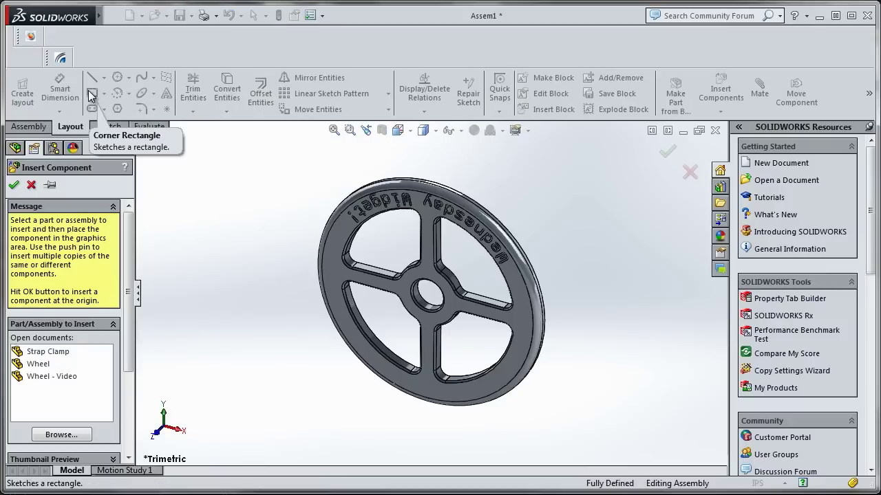
left_click(54, 186)
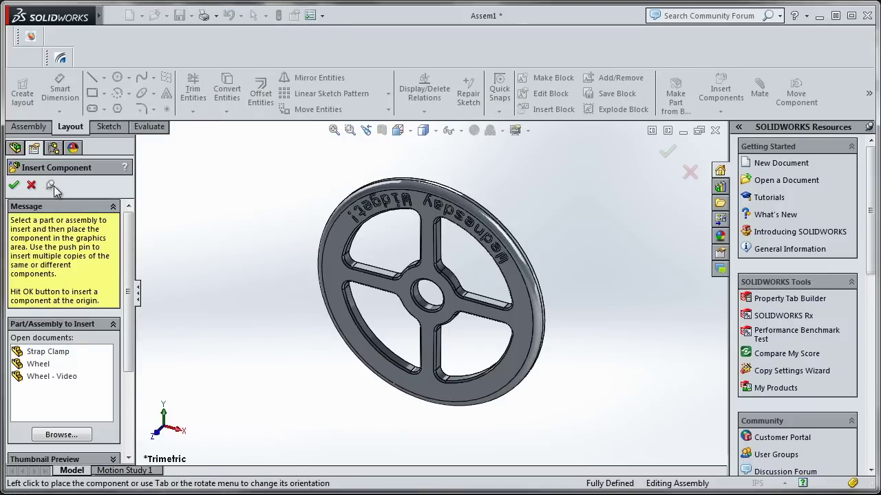
left_click(41, 352)
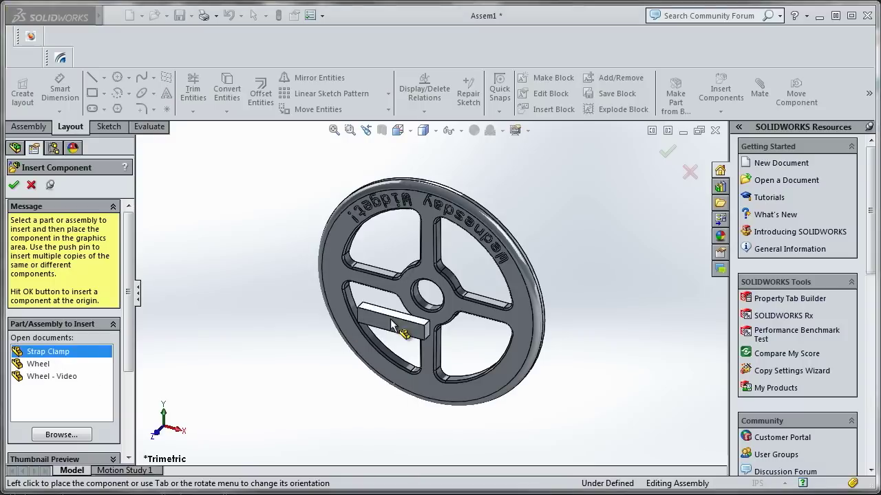
left_click(301, 266)
middle_click_drag(269, 367, 315, 219, "ctrl")
key("Escape")
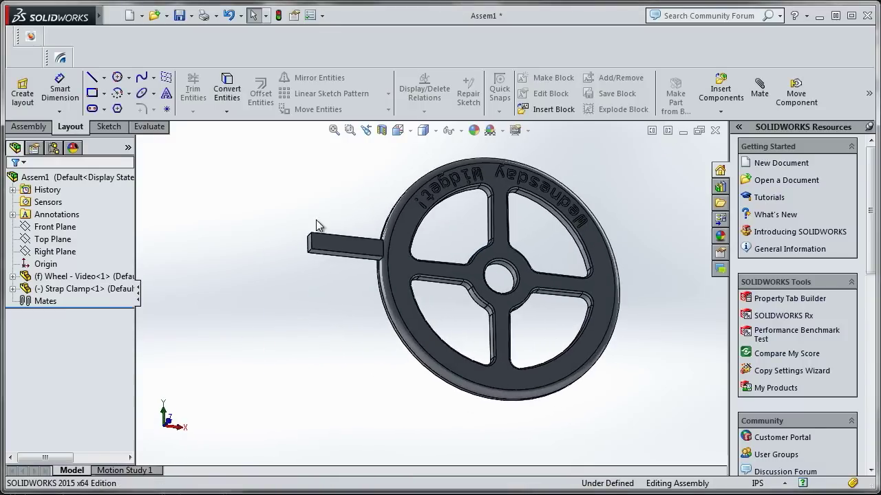
scroll(430, 296, "up", 5)
middle_click_drag(434, 337, 485, 251)
scroll(483, 252, "down", 5)
middle_click_drag(447, 280, 427, 264)
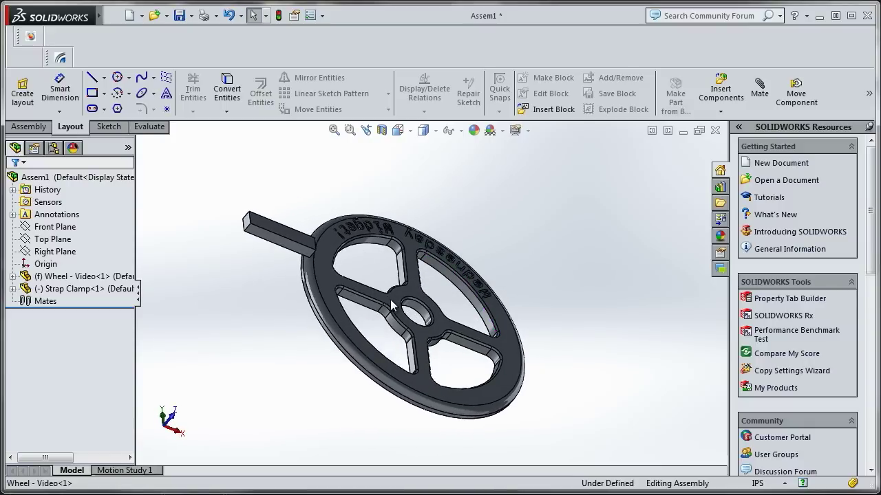
middle_click_drag(391, 305, 407, 321)
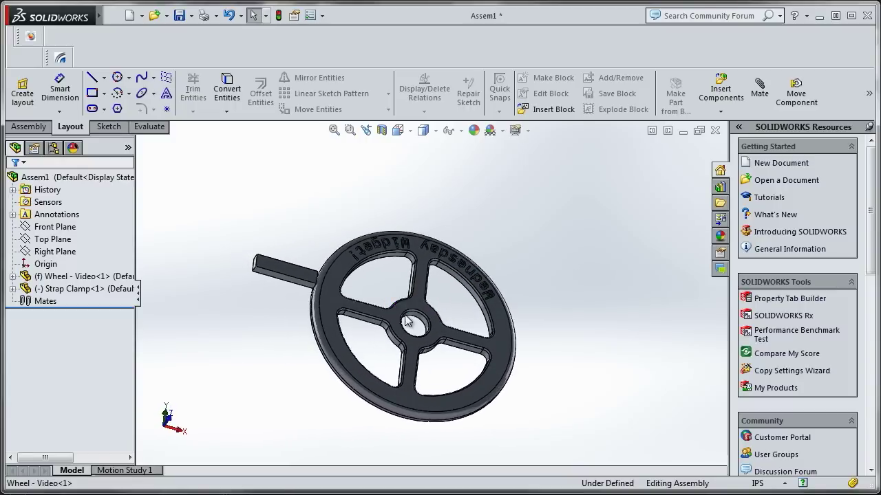
left_click(34, 127)
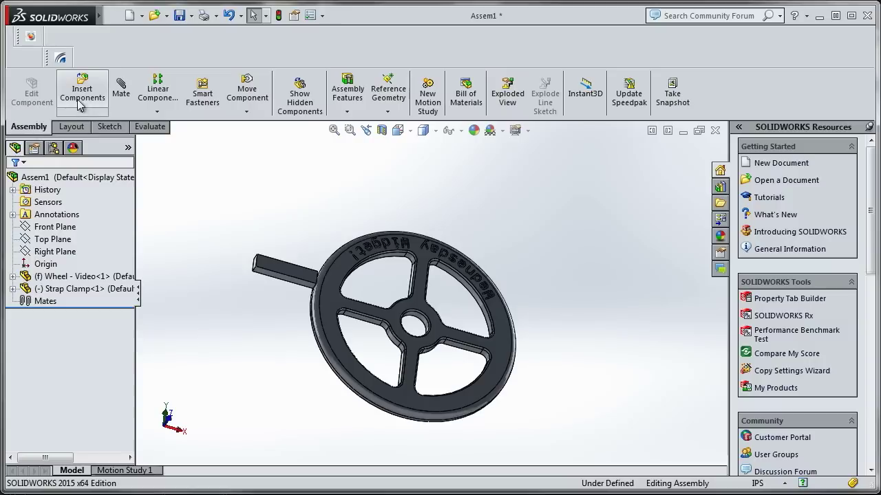
left_click(121, 87)
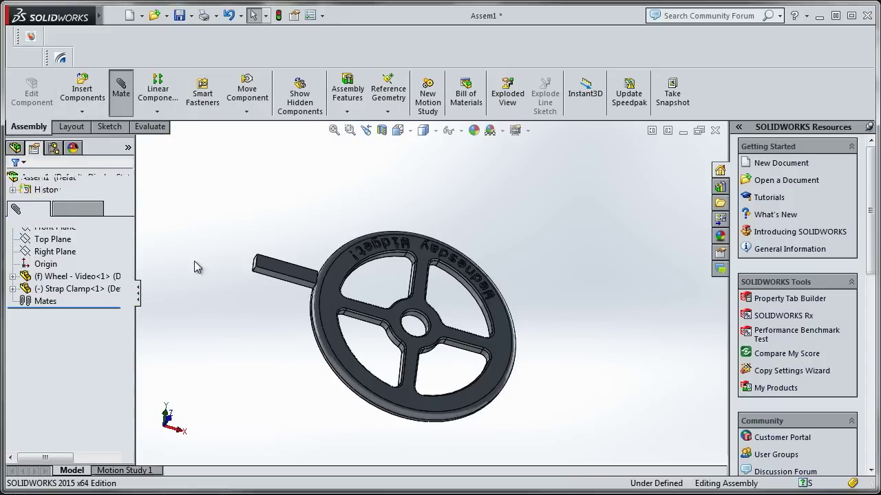
middle_click_drag(219, 318, 158, 183)
left_click(141, 143)
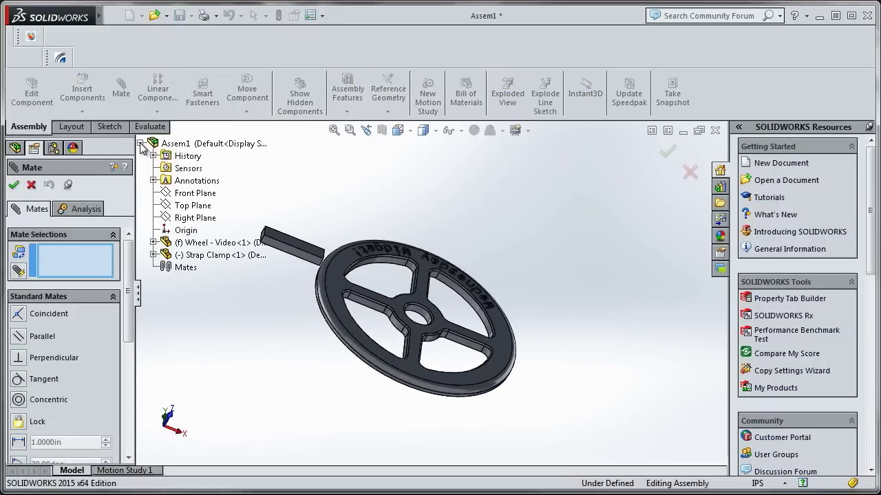
key("Escape")
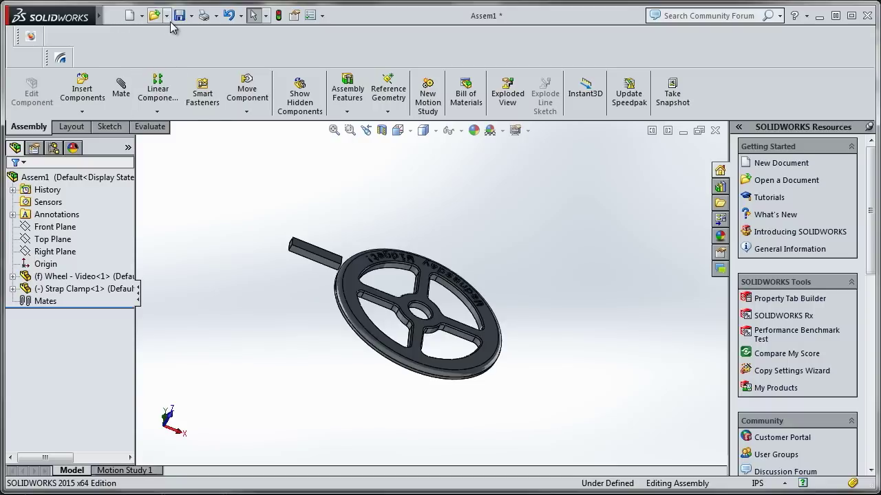
Step: Create a reference axis in the assembly at the intersection of the Top Plane and the Right Plane
key("alt")
left_click(194, 15)
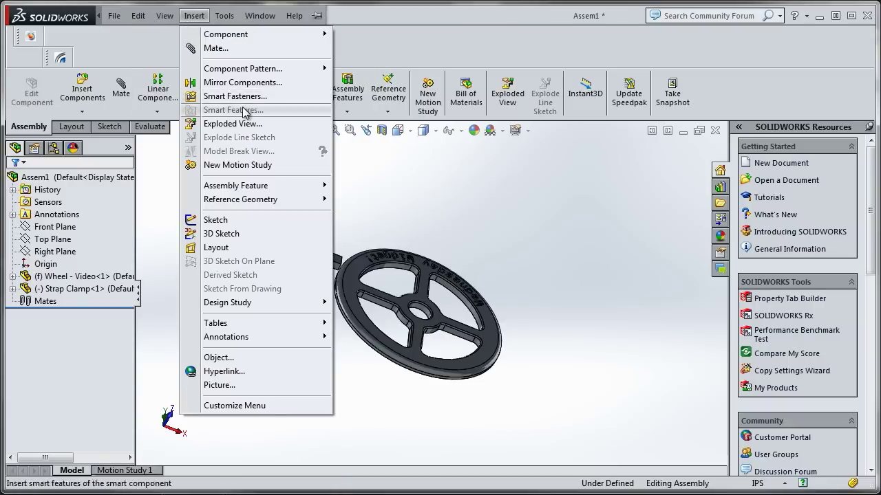
mouse_move(234, 199)
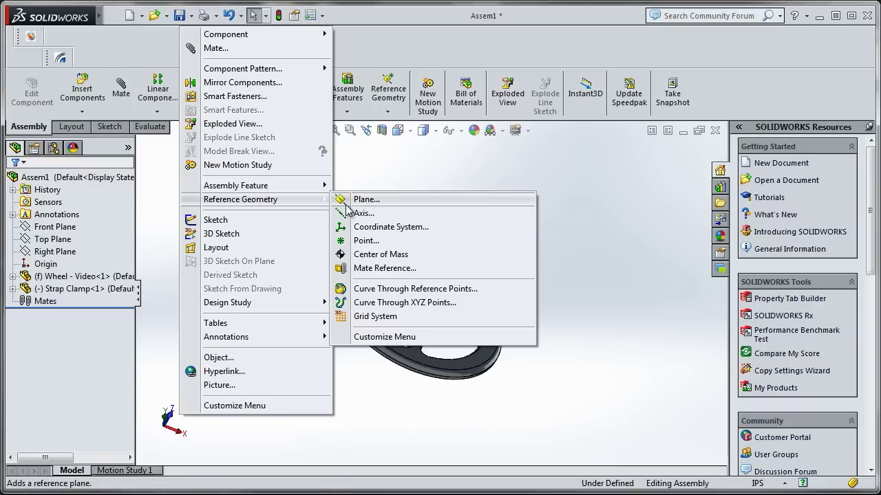
left_click(352, 214)
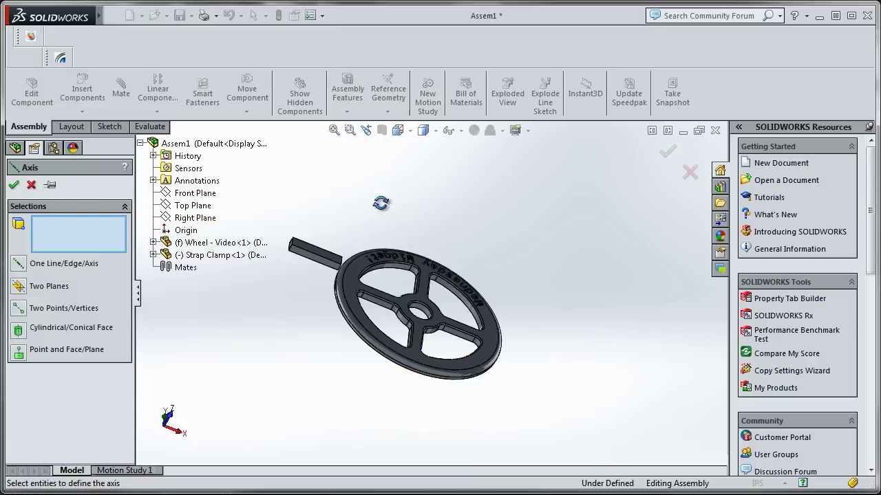
middle_click_drag(379, 197, 393, 237)
scroll(293, 270, "up", 5)
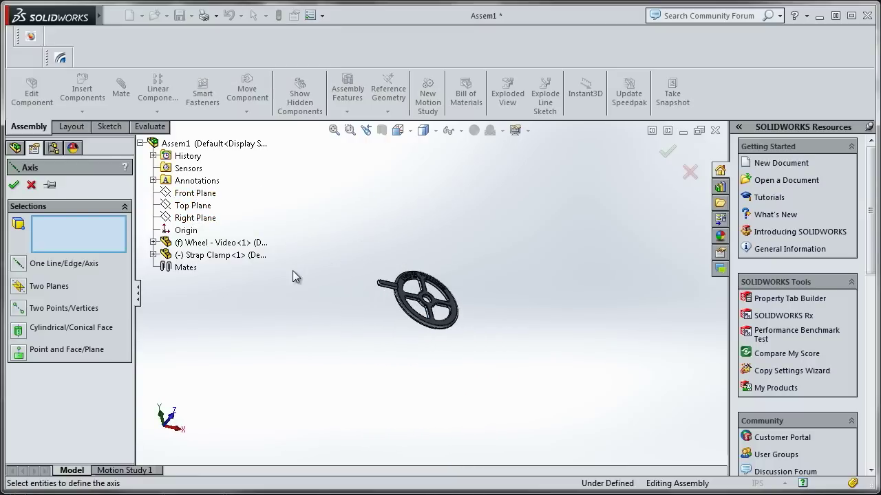
left_click(185, 205)
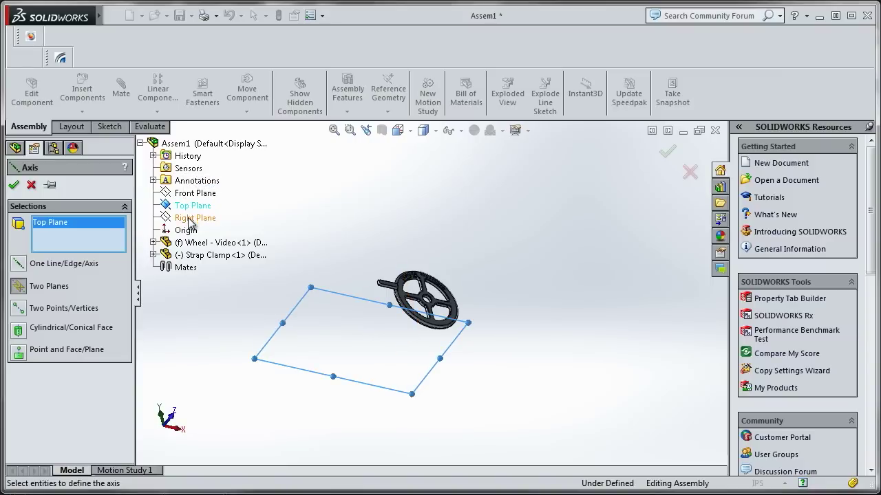
left_click(189, 220)
middle_click_drag(342, 254, 302, 231)
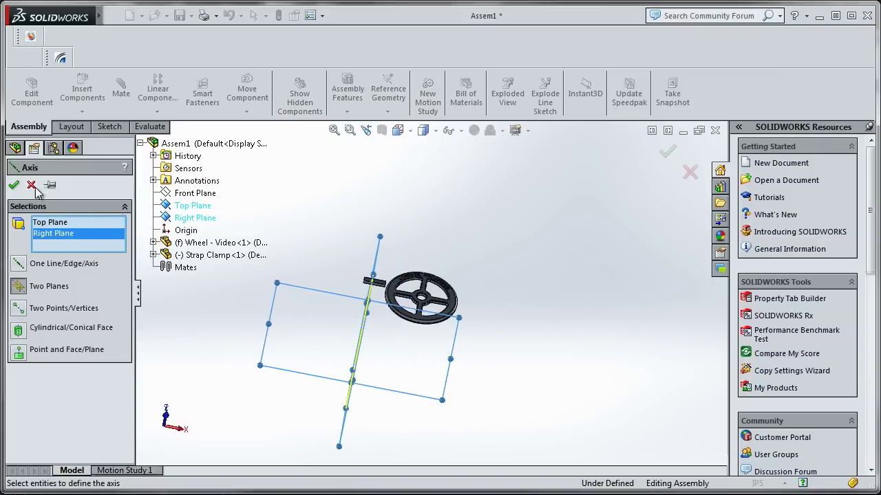
left_click(15, 185)
middle_click_drag(358, 272, 383, 326)
scroll(378, 332, "down", 4)
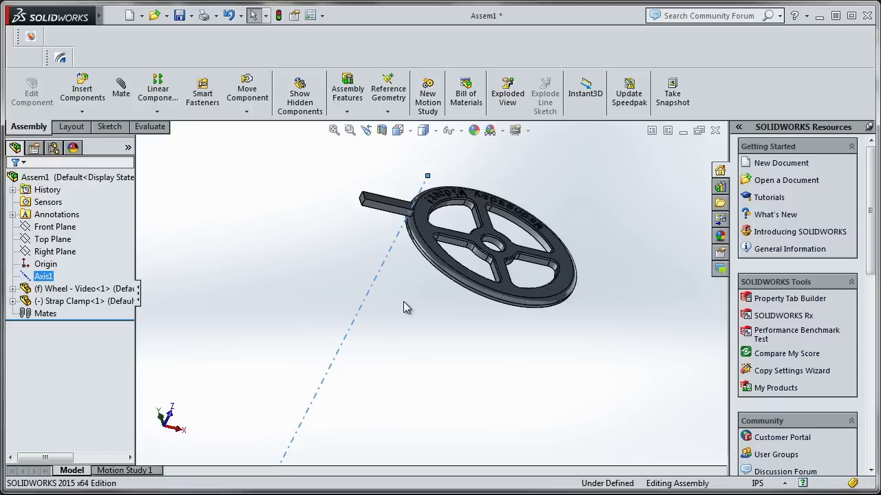
scroll(411, 309, "up", 3)
middle_click_drag(365, 222, 311, 198)
scroll(349, 222, "down", 3)
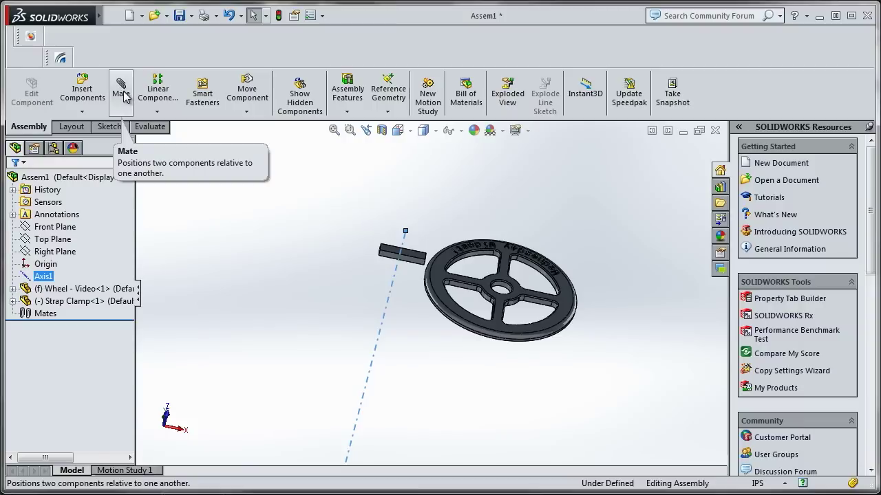
left_click(120, 93)
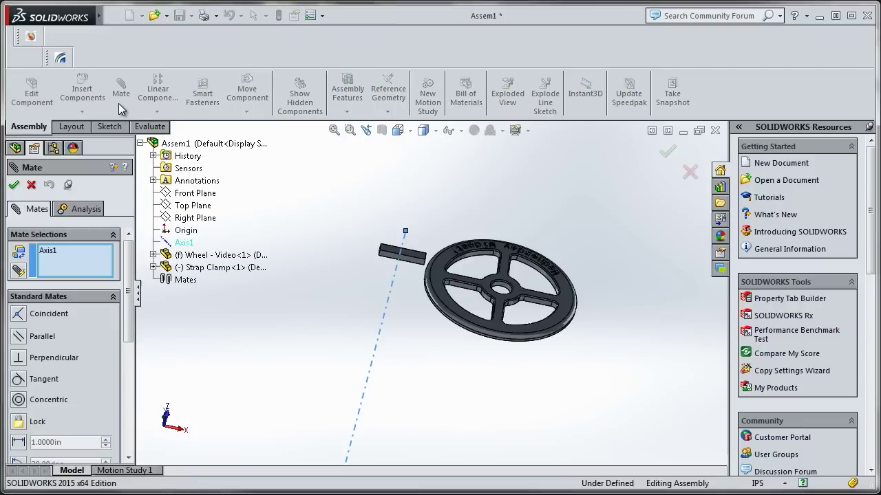
scroll(491, 293, "down", 5)
left_click(491, 293)
scroll(375, 289, "up", 3)
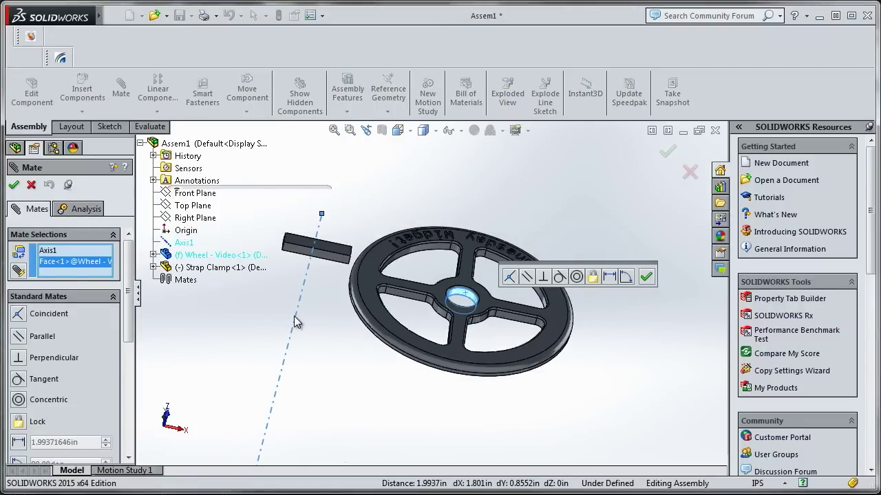
left_click(63, 252)
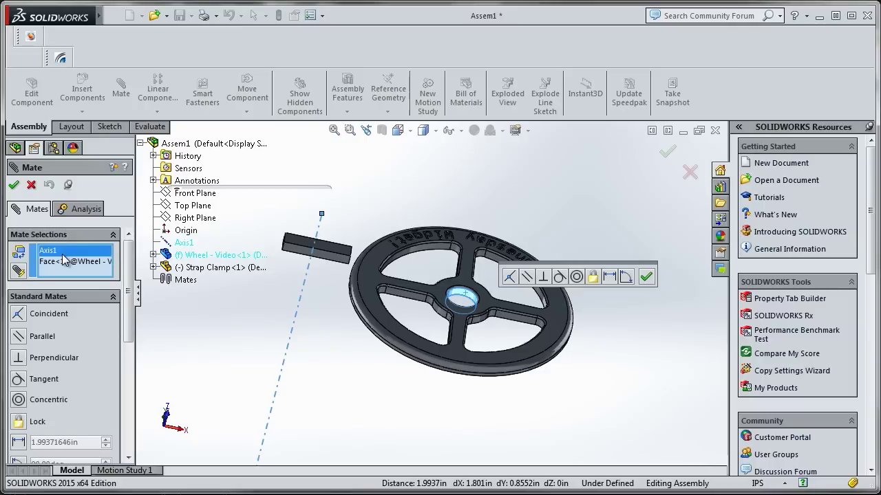
left_click(14, 186)
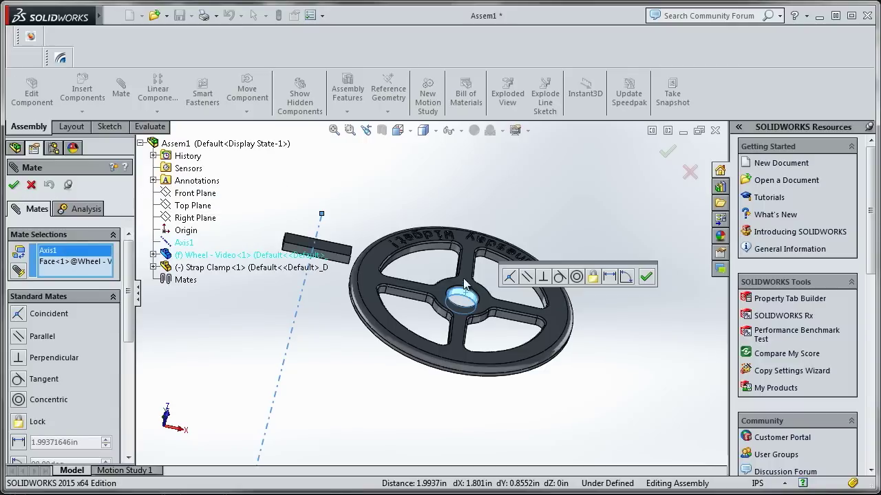
key("Escape")
Step: Float the wheel component, then mate the circular edge of its central bore to the assembly's reference axis
right_click(382, 271)
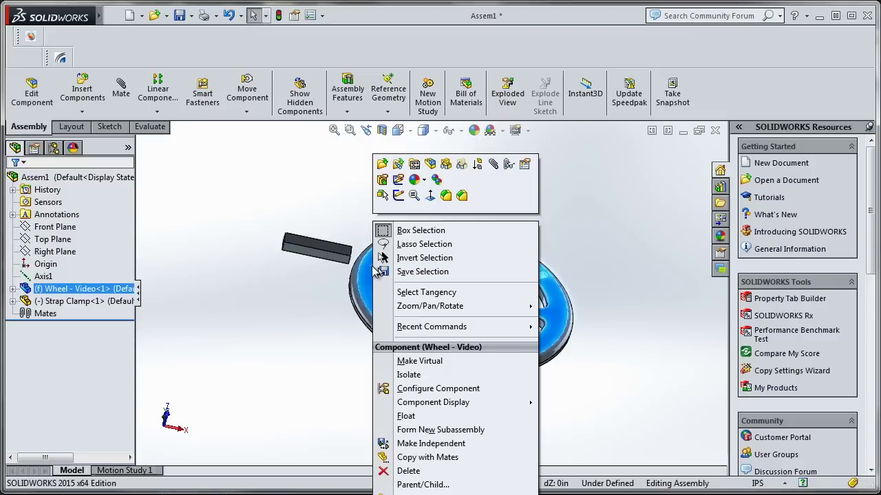
left_click(431, 415)
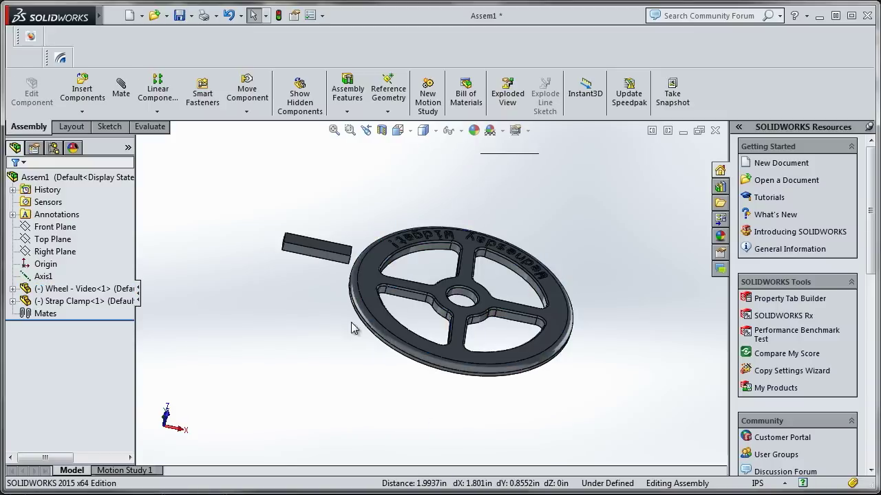
left_click(121, 86)
left_click(469, 304)
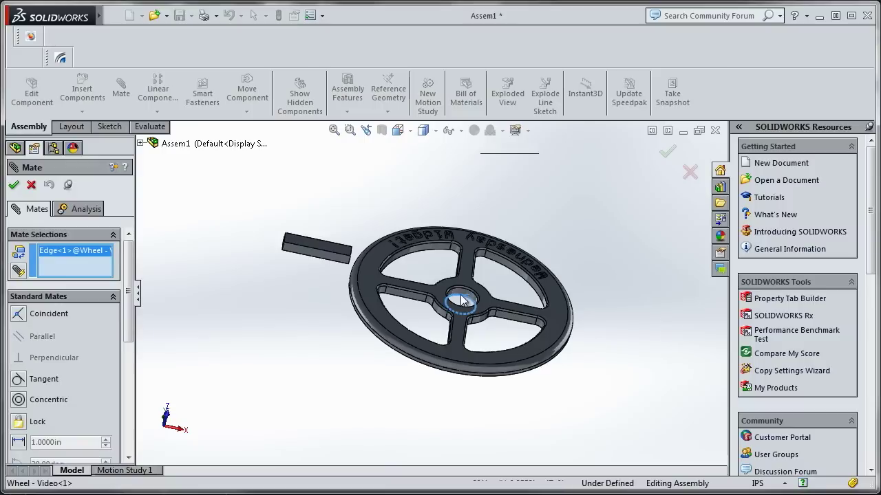
left_click(140, 143)
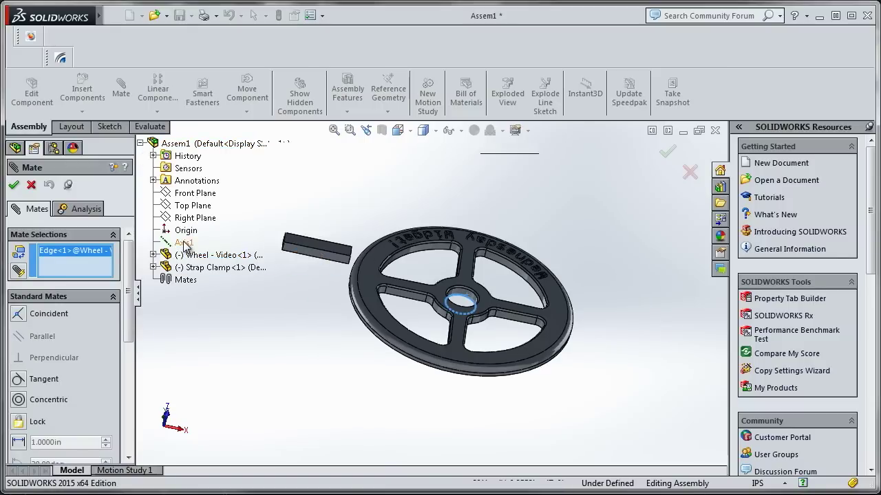
left_click(184, 243)
left_click(13, 185)
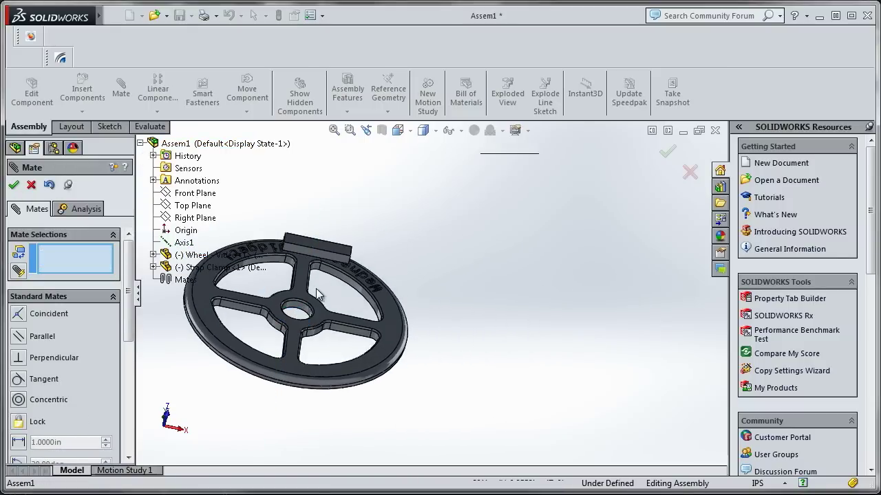
Step: Add a coincident mate between the wheel's engraved front face and the assembly's Front Plane
middle_click_drag(324, 298, 320, 330)
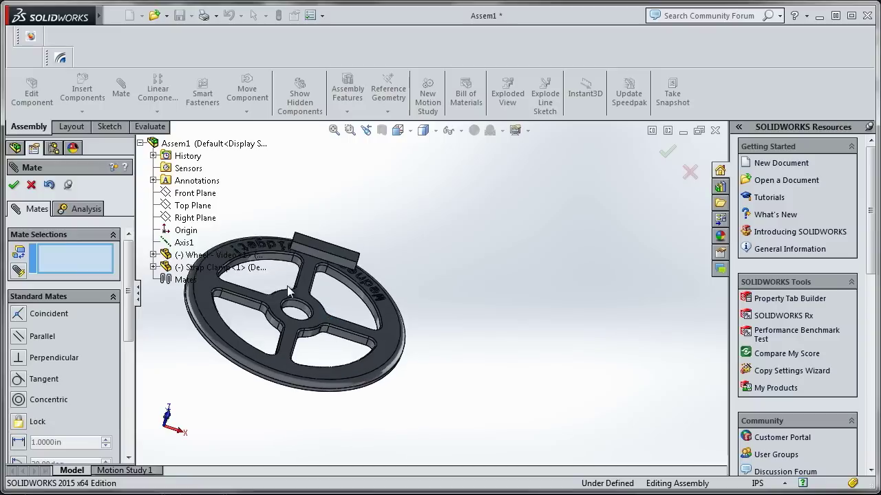
left_click(274, 309)
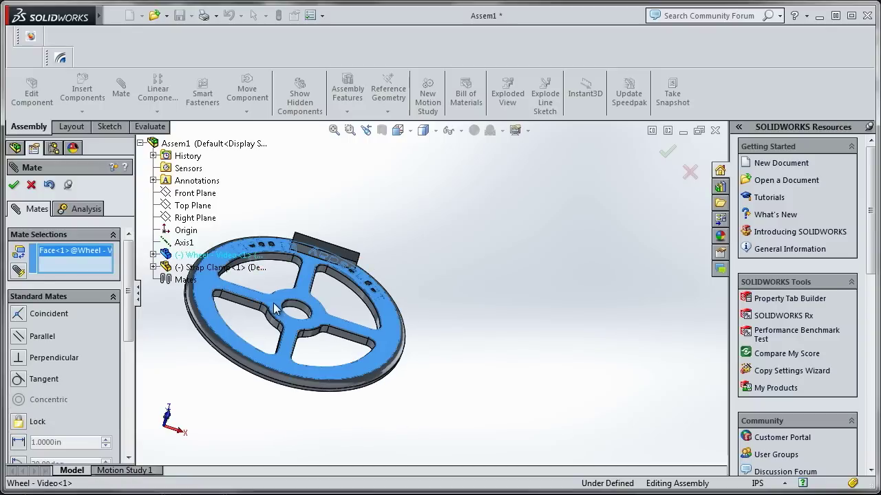
left_click(186, 193)
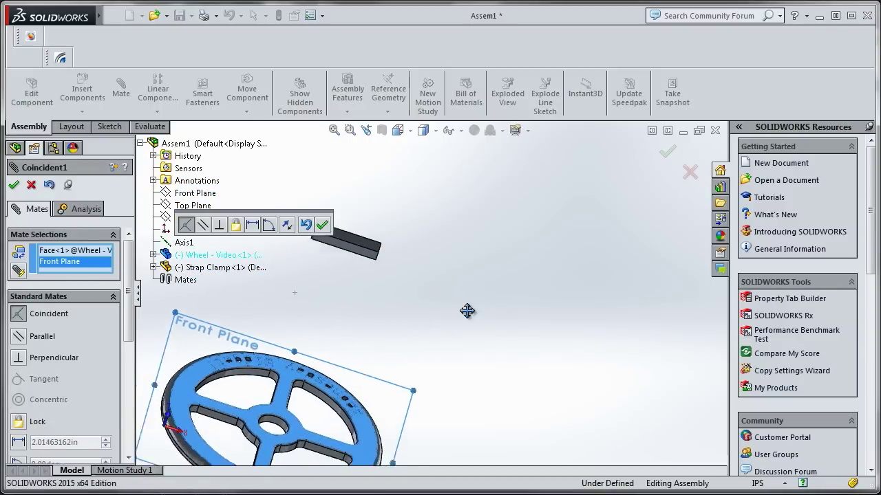
middle_click_drag(467, 311, 540, 263, "ctrl")
middle_click_drag(540, 262, 550, 277)
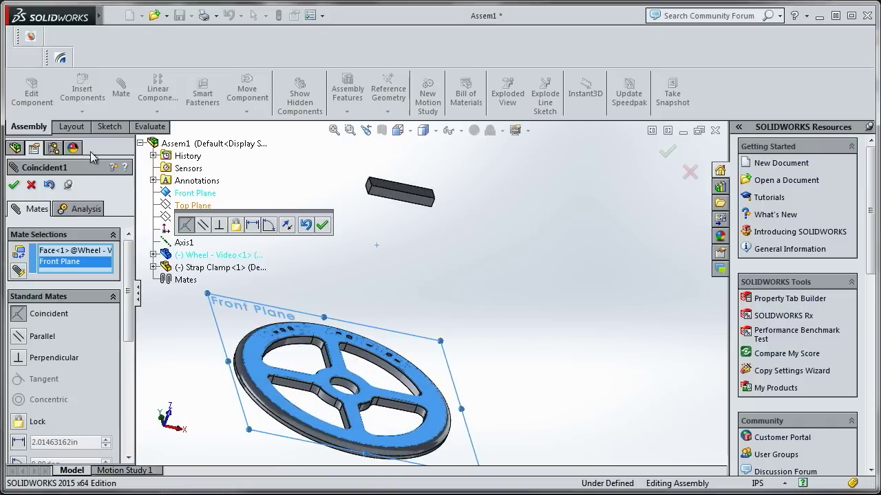
left_click(14, 184)
Step: Rotate the wheel about its axis until the engraved text sits along the lower rim and reads upright
mouse_move(421, 337)
middle_mouse_down()
mouse_move(464, 269)
mouse_move(460, 255)
mouse_move(445, 272)
mouse_move(439, 268)
mouse_move(448, 277)
mouse_move(434, 243)
middle_mouse_up()
left_click_drag(429, 351, 253, 394)
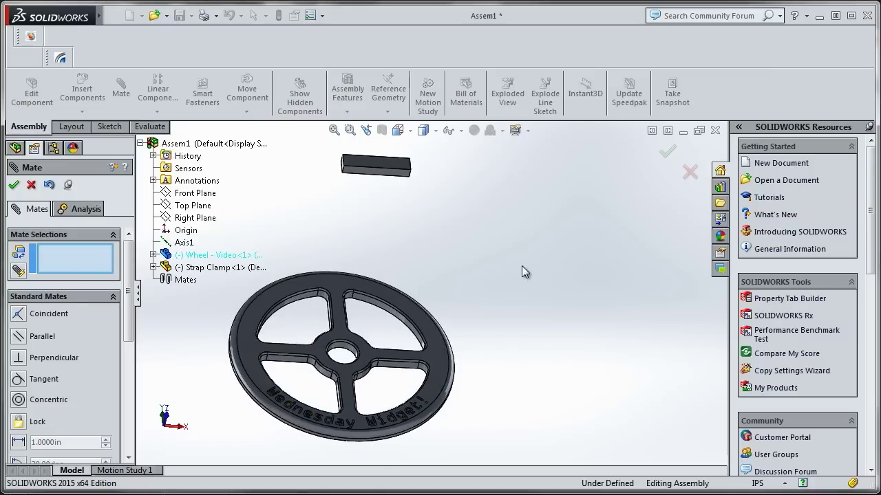
middle_click_drag(512, 282, 561, 305, "ctrl")
scroll(561, 305, "down", 2)
middle_click_drag(448, 258, 433, 242)
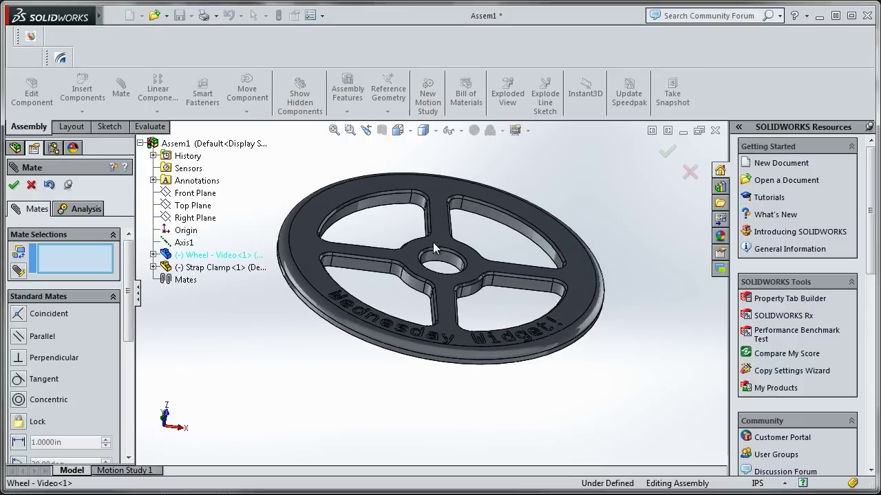
Step: Add a parallel mate between the lower side face of the wheel's horizontal spoke and the assembly's Top Plane
left_click(363, 265)
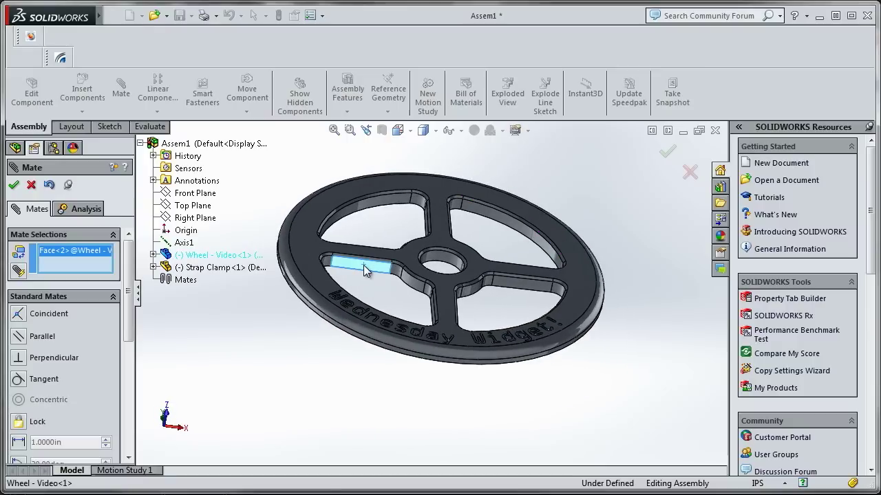
left_click(181, 206)
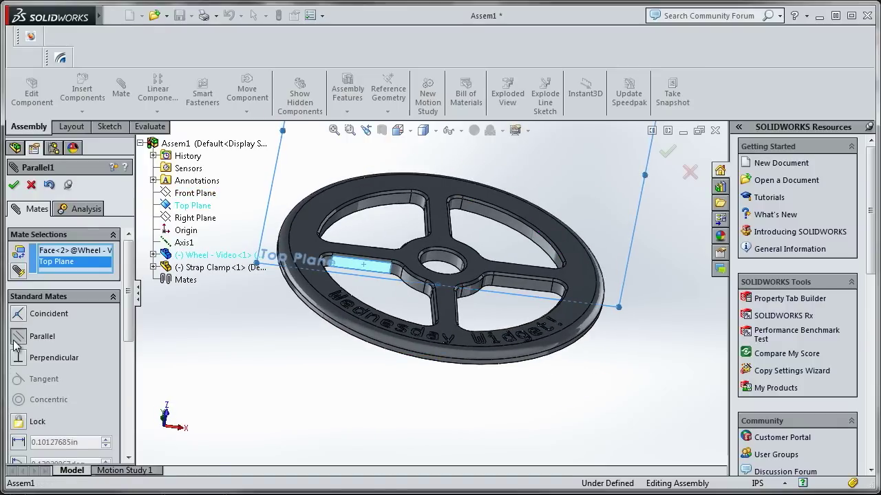
left_click(13, 184)
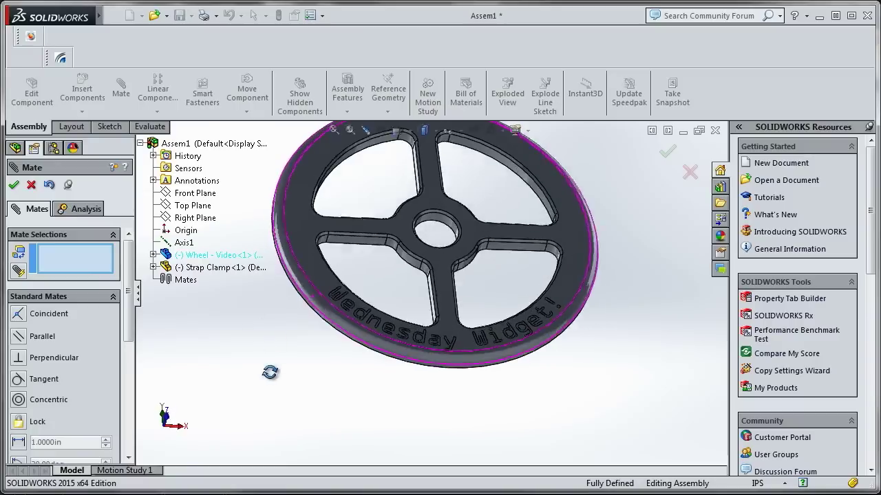
Step: Add a coincident mate between the strap clamp's long flat face and the wheel's engraved front face
key("space")
left_click(490, 244)
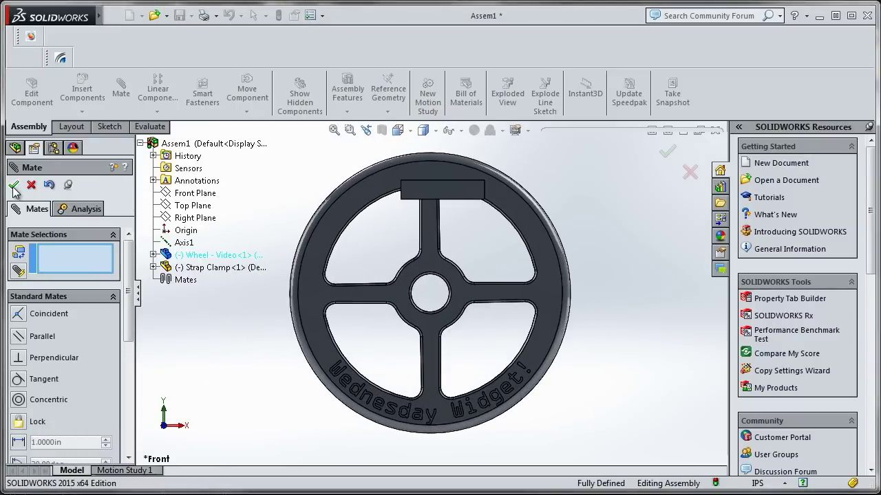
middle_click_drag(646, 309, 523, 268)
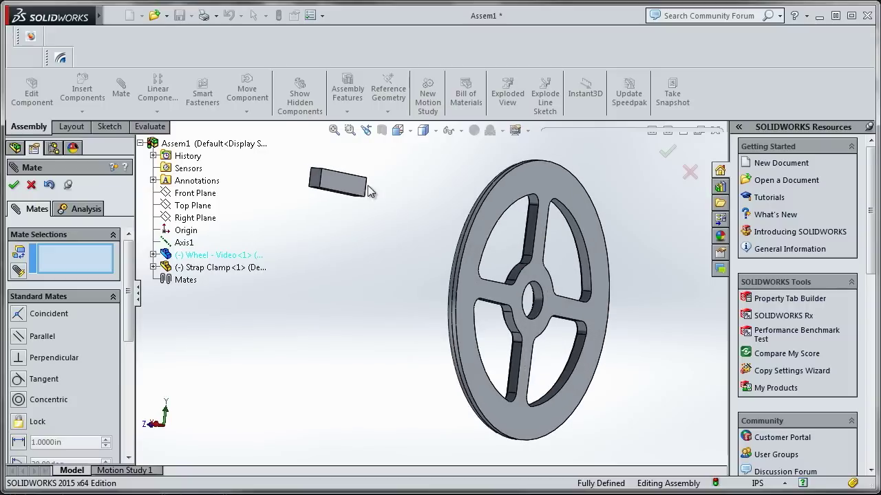
left_click(351, 184)
mouse_move(307, 357)
middle_mouse_down()
mouse_move(367, 340)
mouse_move(314, 369)
middle_mouse_up()
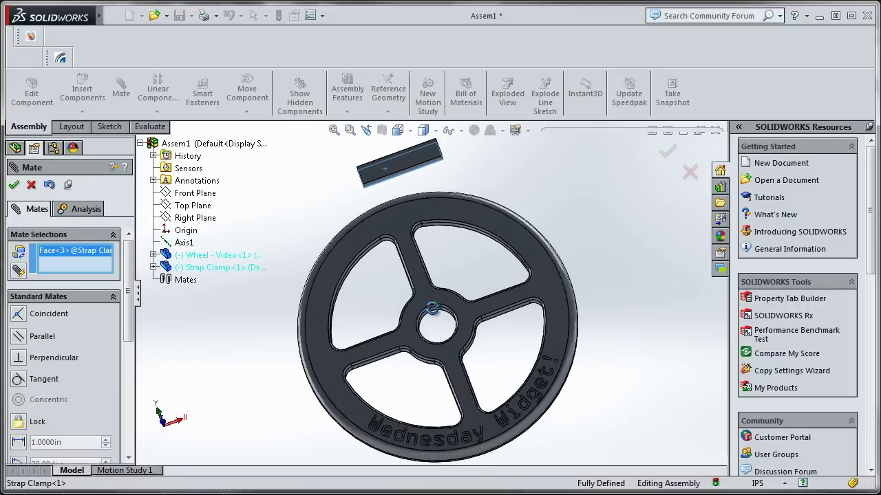
left_click(318, 362)
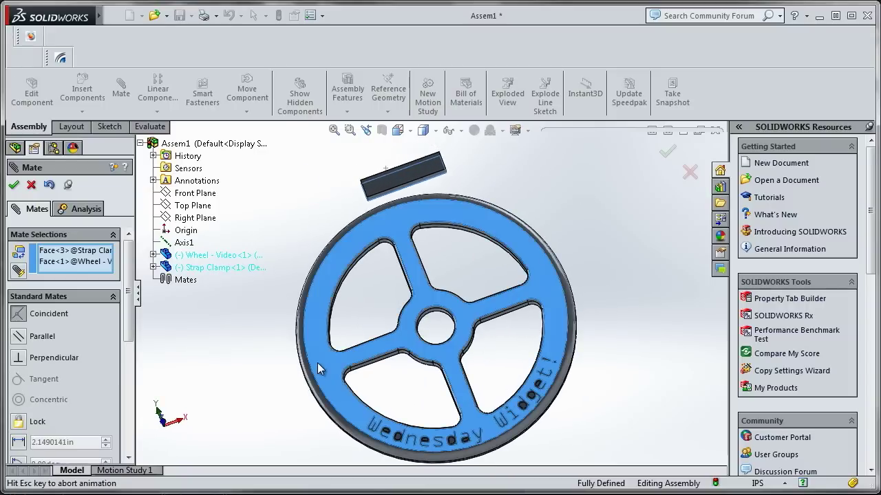
left_click(13, 184)
Step: Move the strap clamp to the wheel's left rim, overlapping it in line with the horizontal spoke, and fix the clamp in place
key("space")
left_click(426, 241)
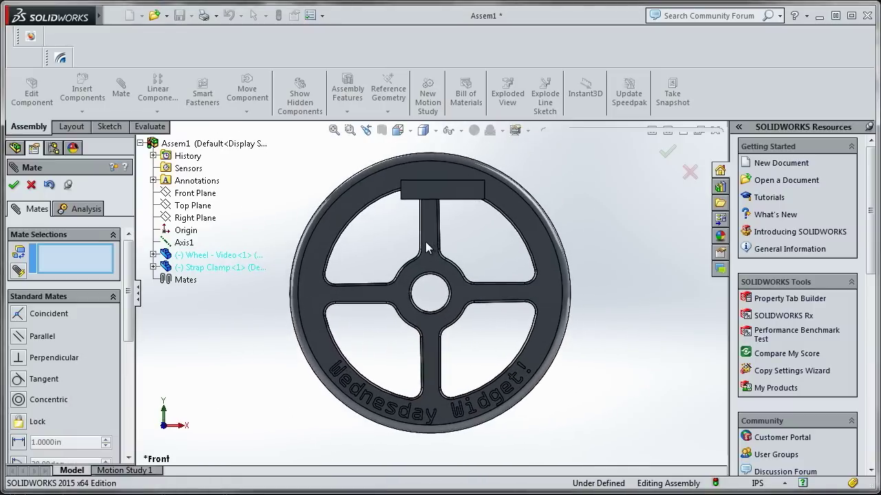
left_click_drag(430, 200, 248, 300)
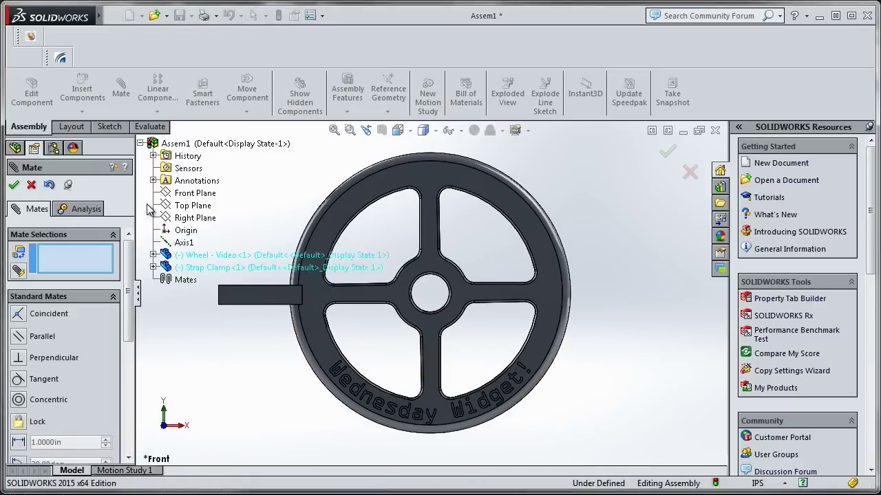
left_click(13, 185)
left_click(269, 306)
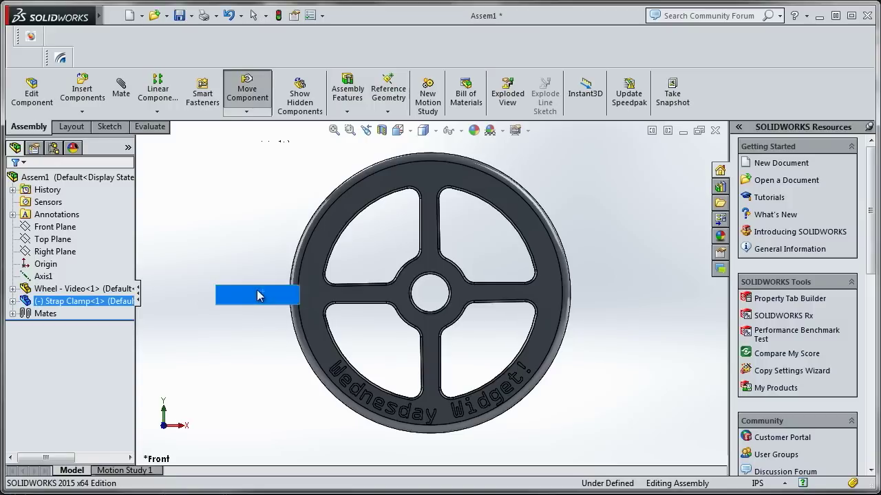
right_click(263, 303)
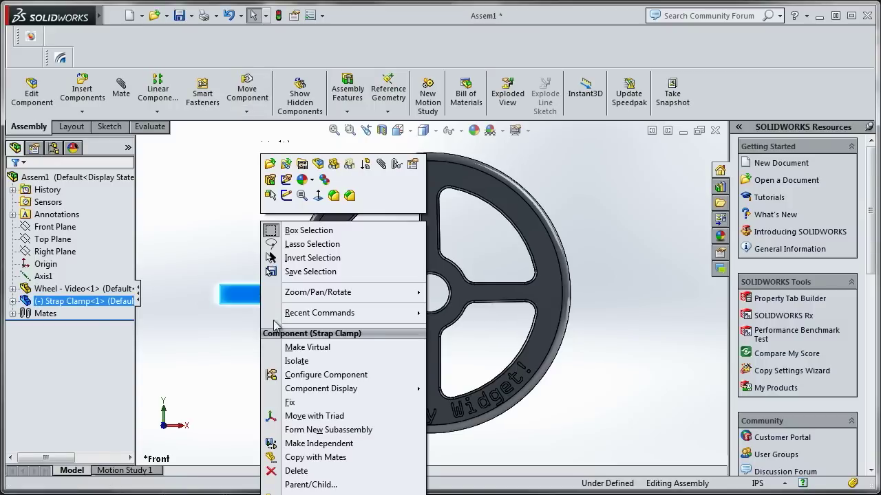
left_click(283, 402)
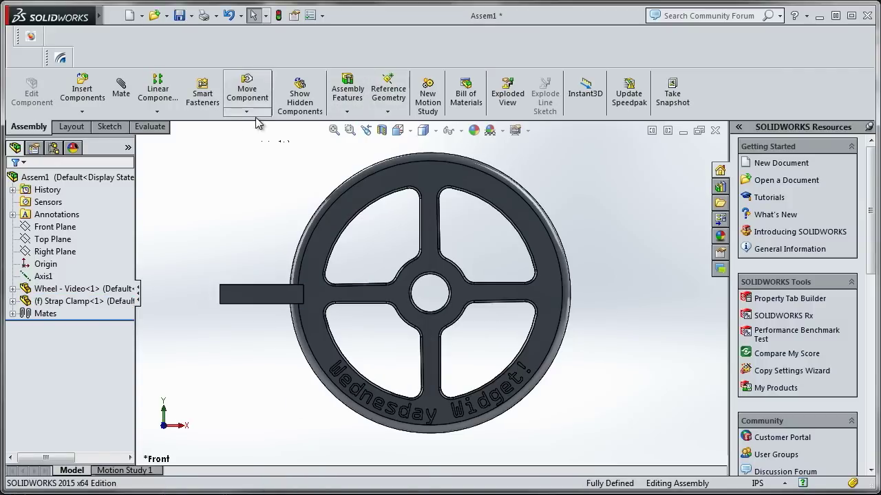
Step: Set up a circular component pattern of the strap clamp about the wheel's bore edge with 4 equally spaced instances over 360 degrees
left_click(157, 112)
left_click(180, 139)
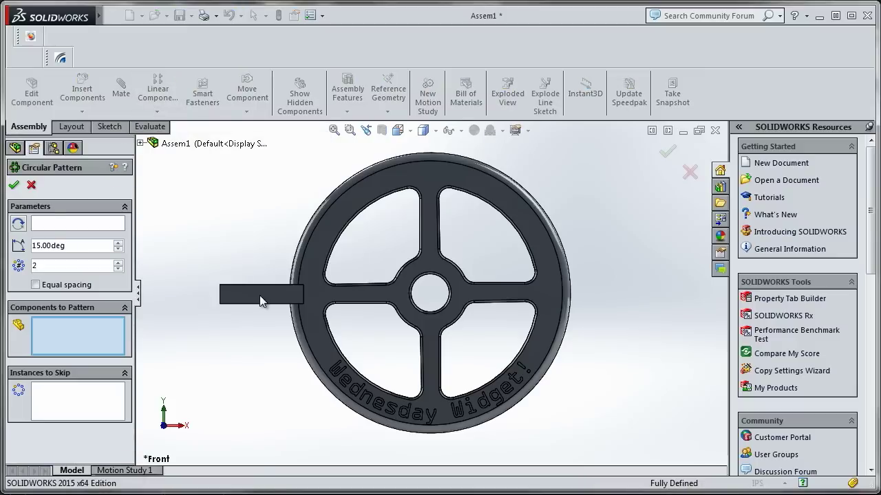
left_click(426, 311)
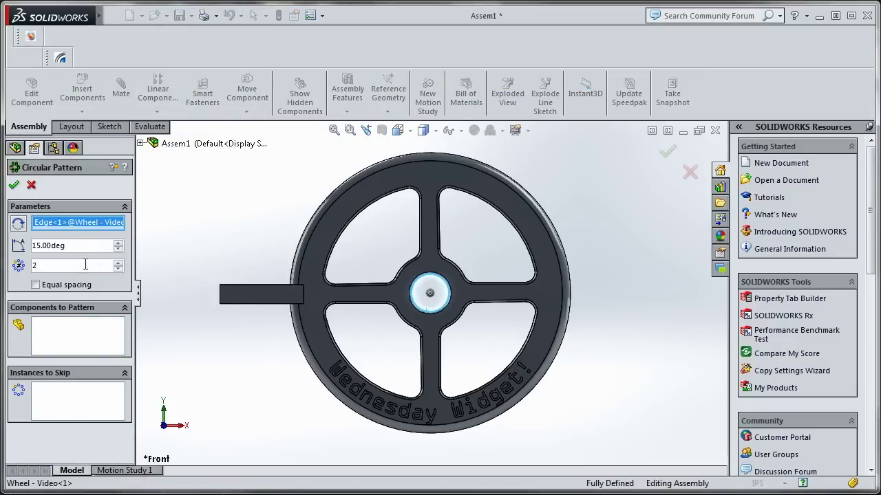
type("4")
left_click(93, 347)
left_click(249, 306)
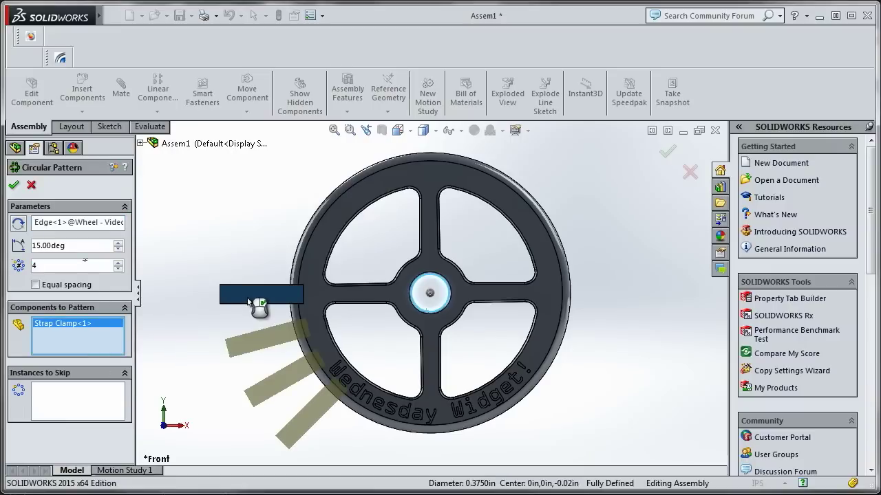
left_click(36, 284)
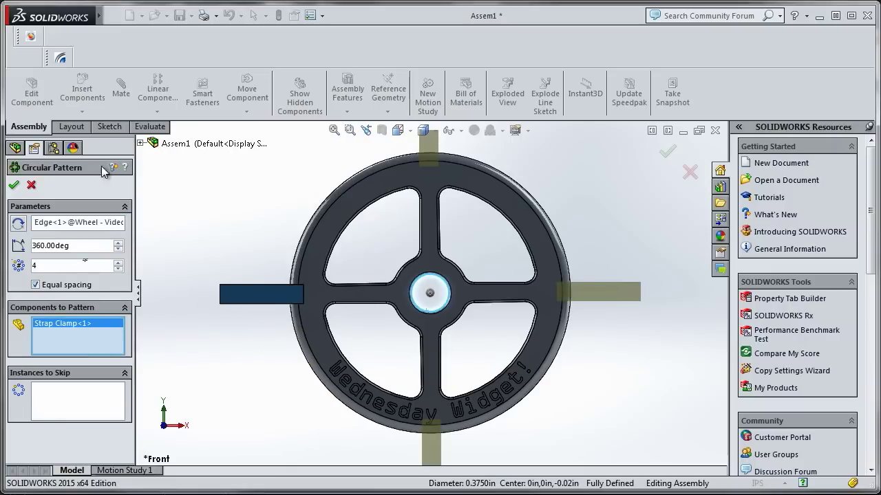
Step: Reduce the strap clamp's circular pattern to 3 equally spaced instances and create it
left_click(118, 263)
left_click(119, 269)
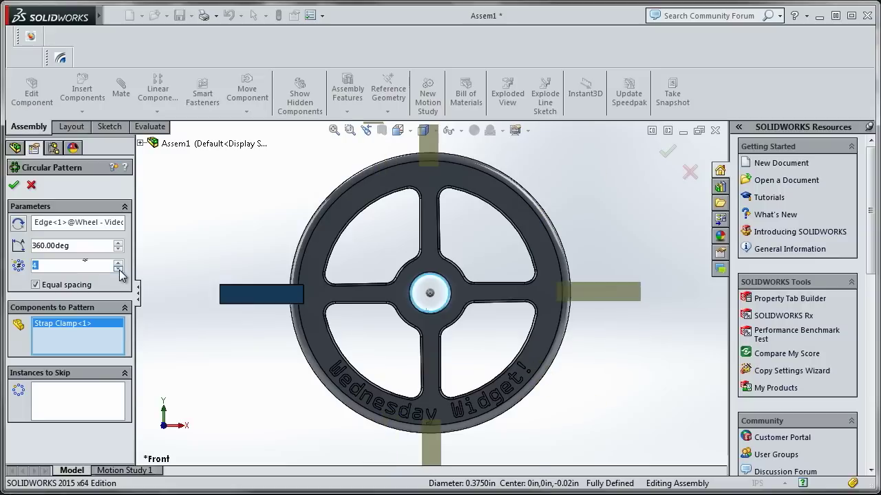
left_click(120, 269)
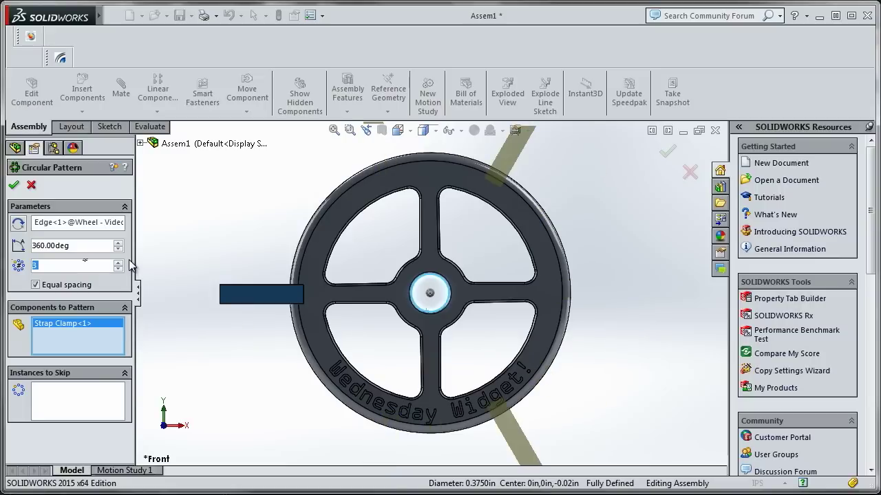
left_click(14, 186)
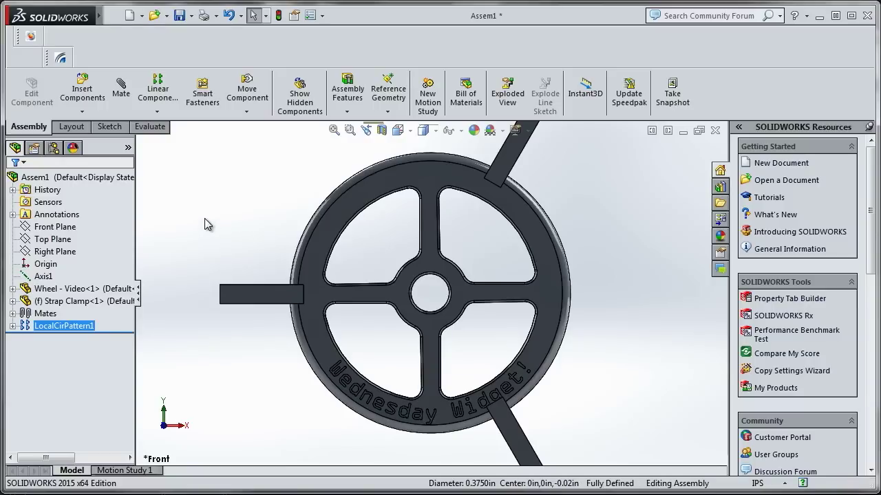
Step: Inspect the patterned clamps against the engraved rim and save the assembly as "Assembly - Video"
middle_click_drag(208, 194, 221, 216)
scroll(543, 344, "down", 5)
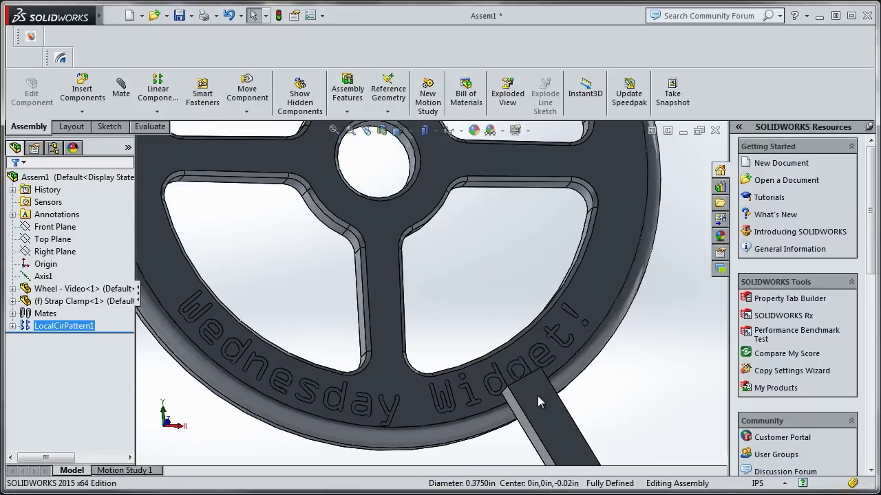
middle_click_drag(546, 344, 518, 352)
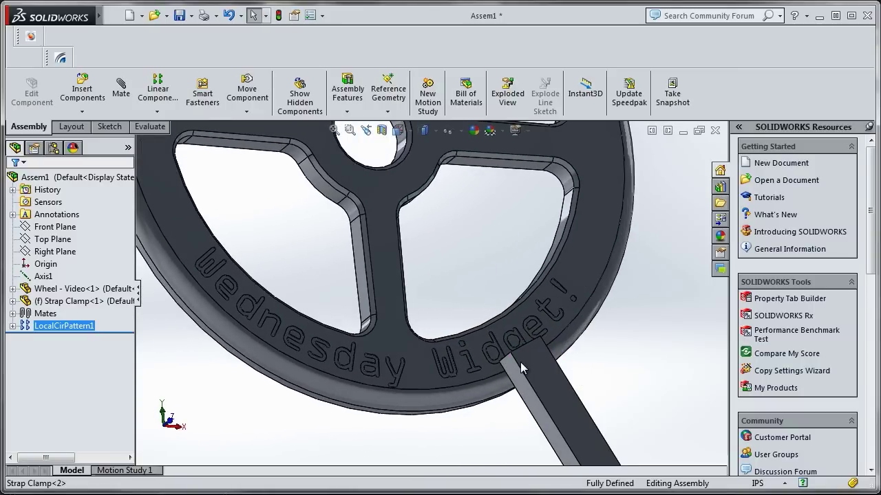
scroll(520, 358, "up", 5)
middle_click_drag(493, 262, 488, 274)
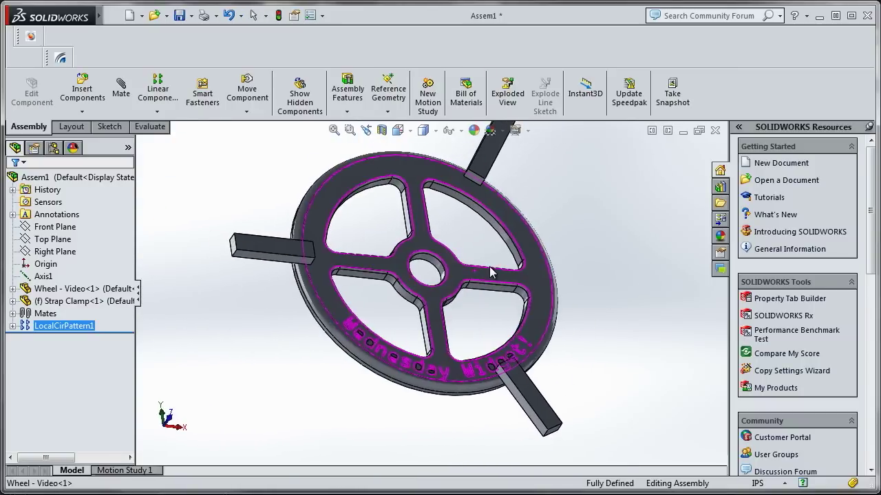
key("ctrl+s")
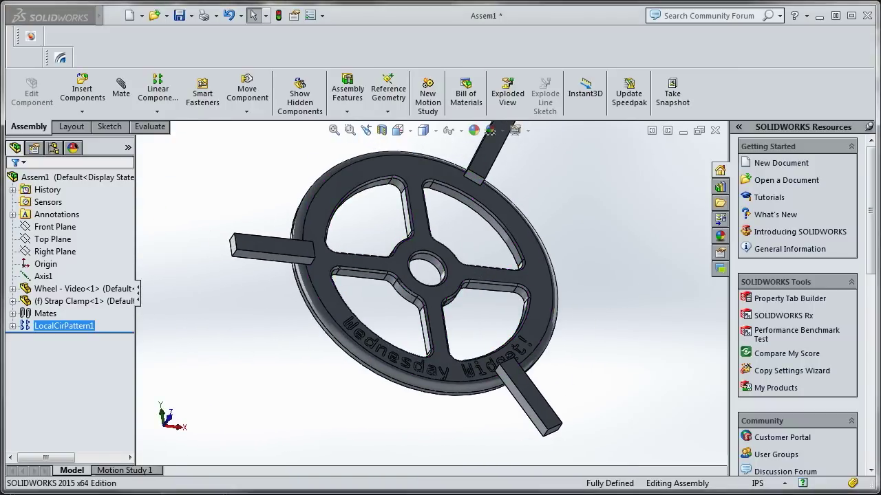
type("Assembly")
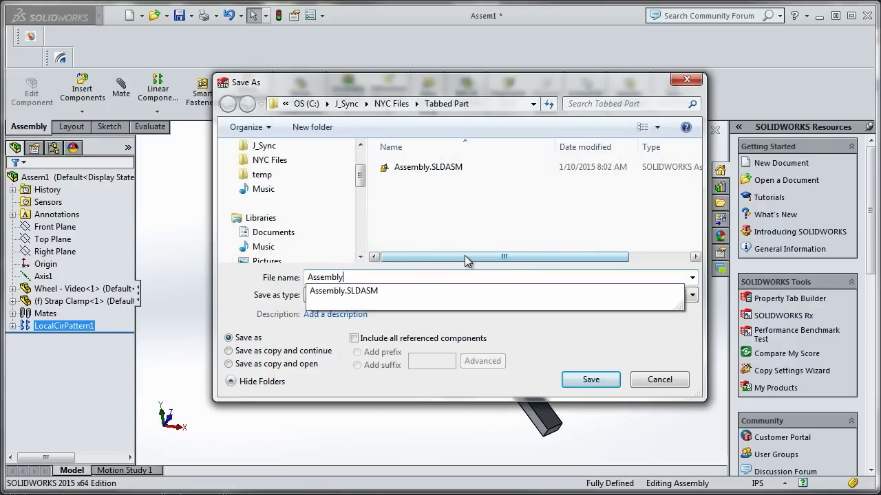
type(" - Vide")
key("Return")
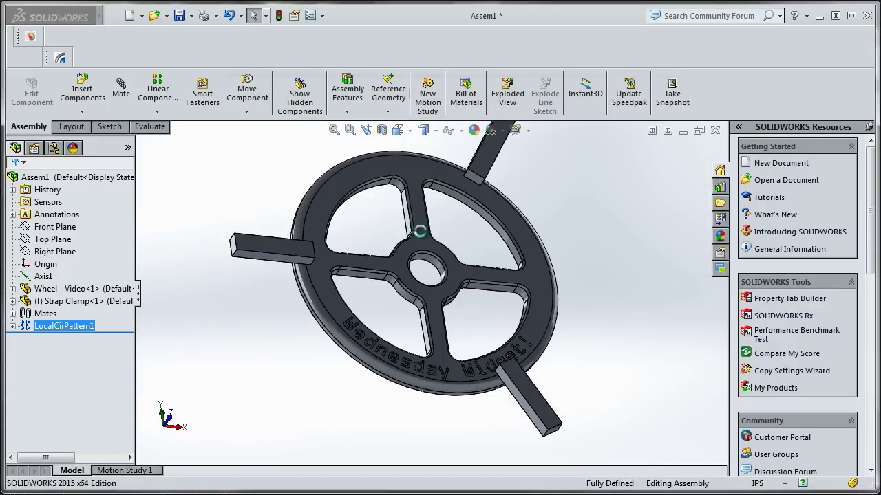
Step: Transfer the saved assembly to SprutCAM and compare the wheel and clamps there with the SolidWorks model
left_click(28, 37)
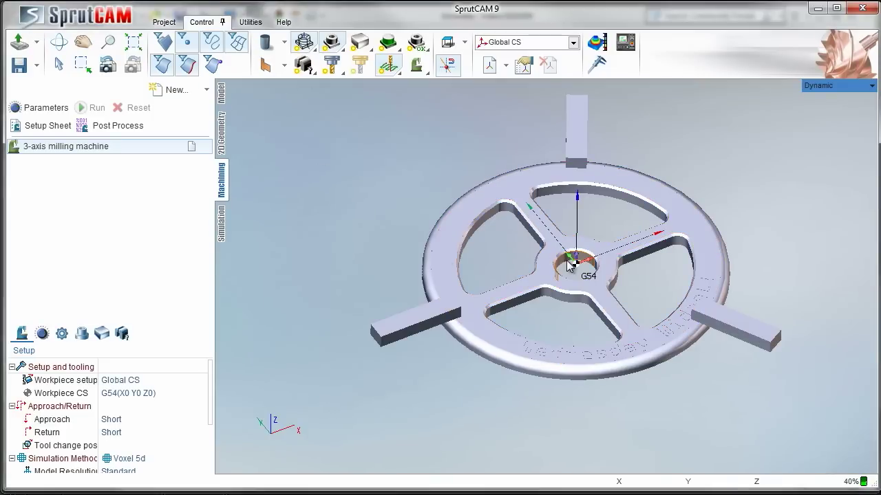
mouse_move(571, 258)
middle_mouse_down()
mouse_move(589, 233)
mouse_move(567, 210)
mouse_move(582, 265)
middle_mouse_up()
scroll(582, 266, "up", 4)
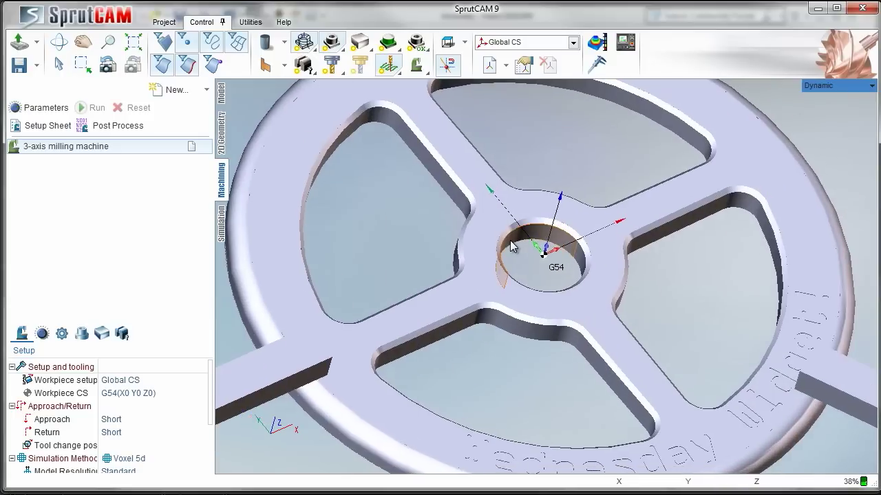
mouse_move(511, 241)
middle_mouse_down()
mouse_move(508, 221)
mouse_move(521, 235)
mouse_move(502, 199)
mouse_move(511, 252)
middle_mouse_up()
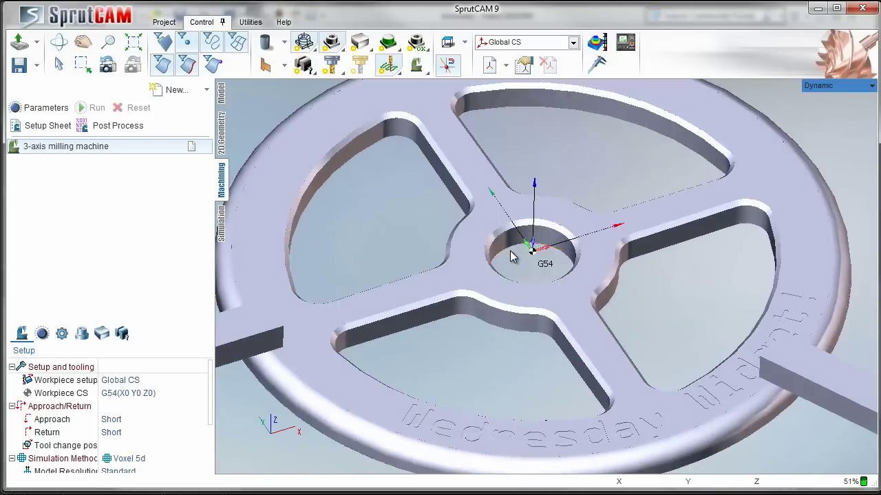
scroll(509, 251, "down", 4)
right_click_drag(510, 227, 626, 293)
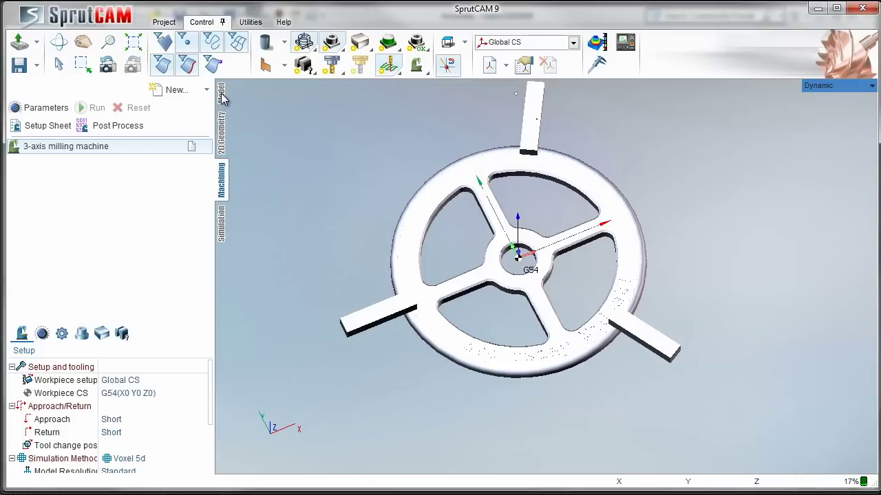
mouse_move(321, 157)
right_mouse_down()
mouse_move(324, 229)
mouse_move(307, 159)
right_mouse_up()
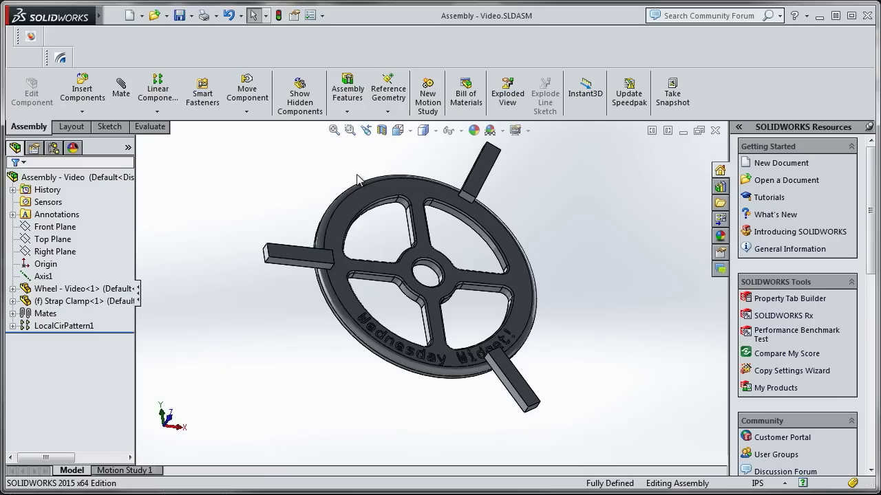
middle_click_drag(357, 179, 540, 265)
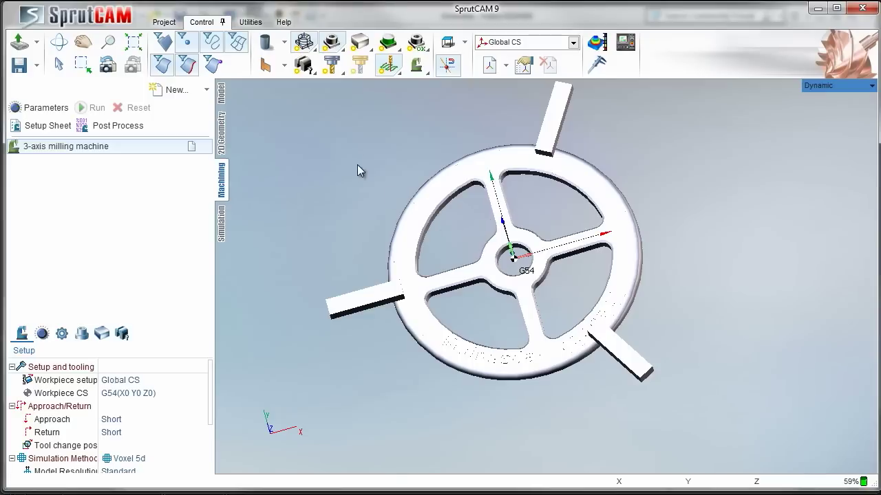
Step: Open the imported model's structure and identify which level of the assembly holds a strap clamp
left_click(221, 93)
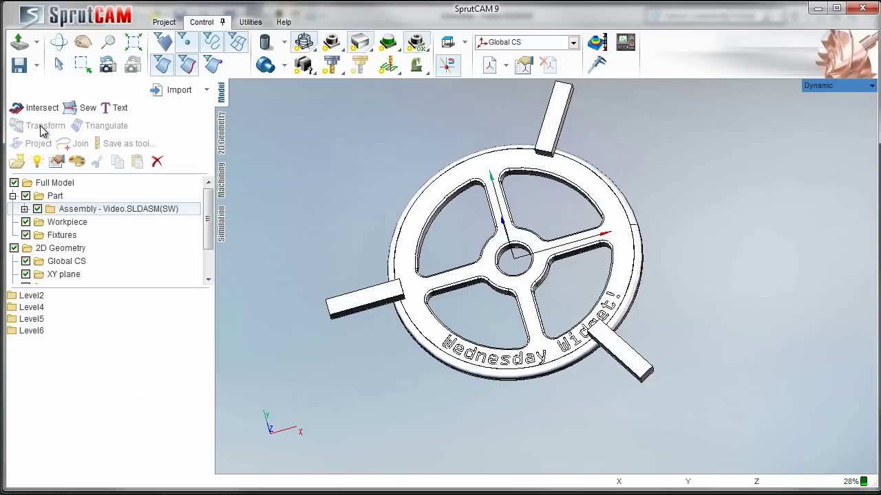
mouse_move(349, 208)
middle_mouse_down()
mouse_move(292, 180)
mouse_move(347, 204)
middle_mouse_up()
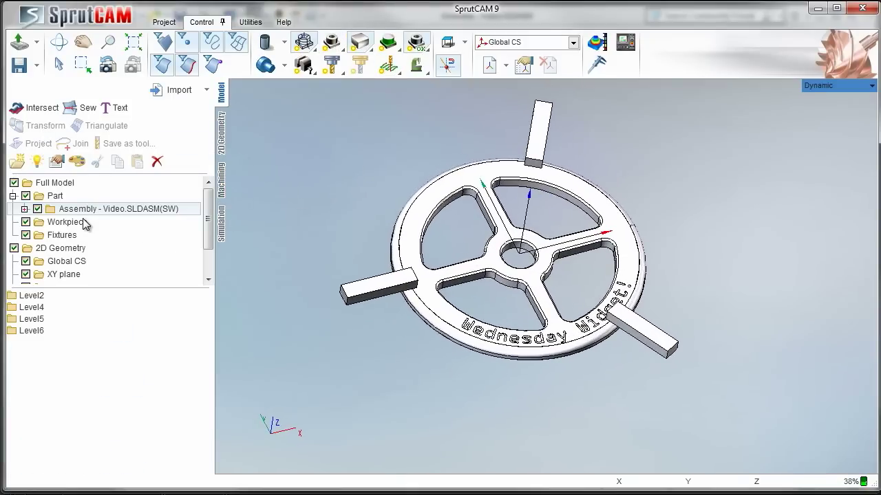
left_click(362, 287)
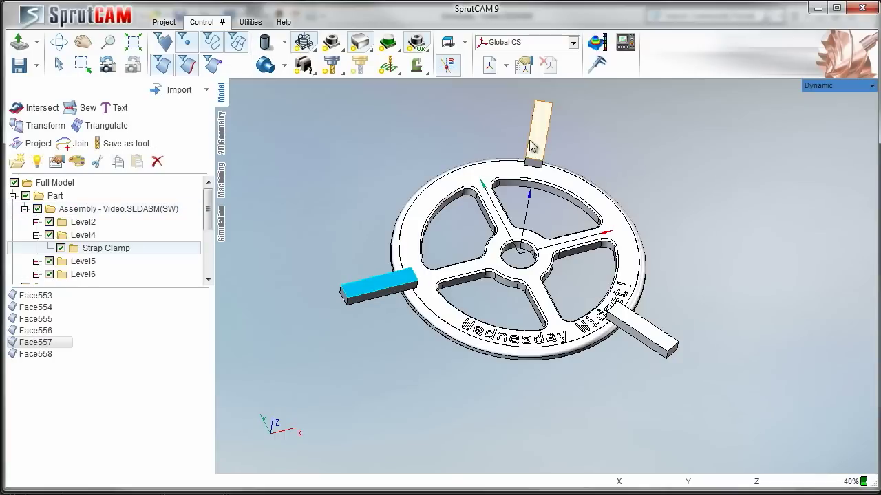
left_click(24, 209)
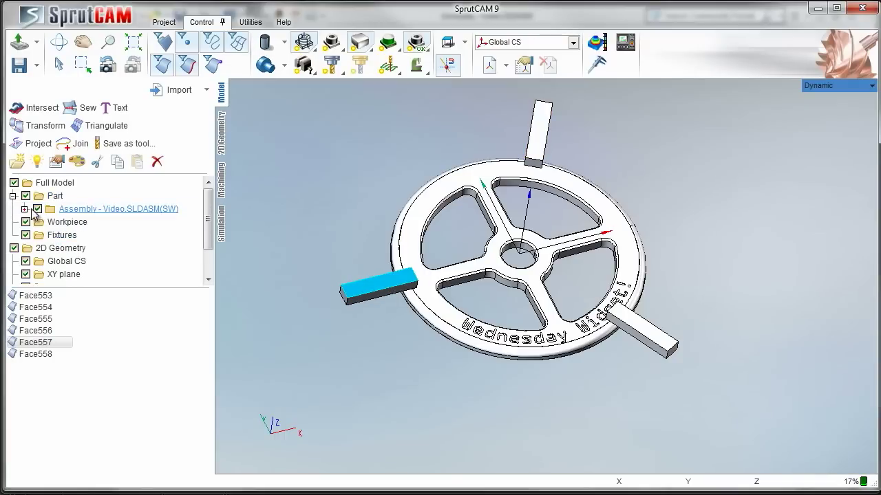
Step: Move the strap clamp levels Level4, Level5 and Level6 from the assembly's part folder into the Fixtures folder
left_click(78, 210)
left_click(29, 308)
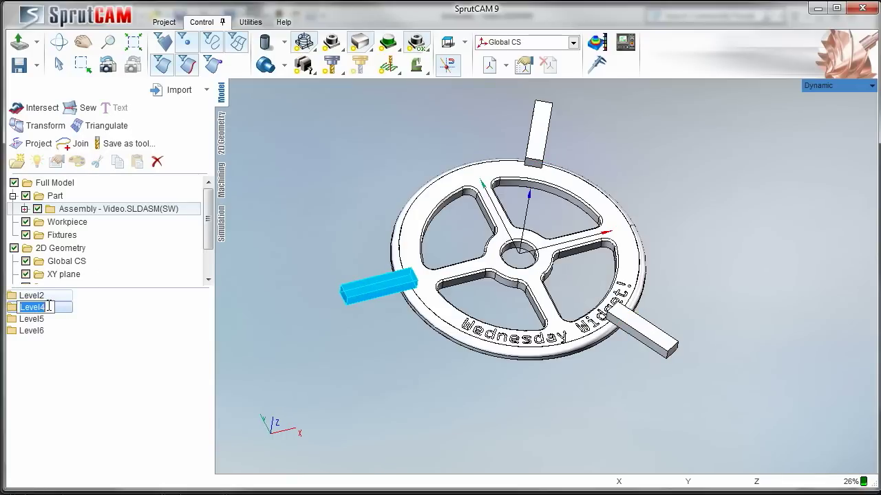
left_click_drag(26, 311, 62, 209)
left_click(36, 308)
left_click_drag(38, 311, 76, 199)
left_click(32, 308)
left_click_drag(33, 307, 79, 238)
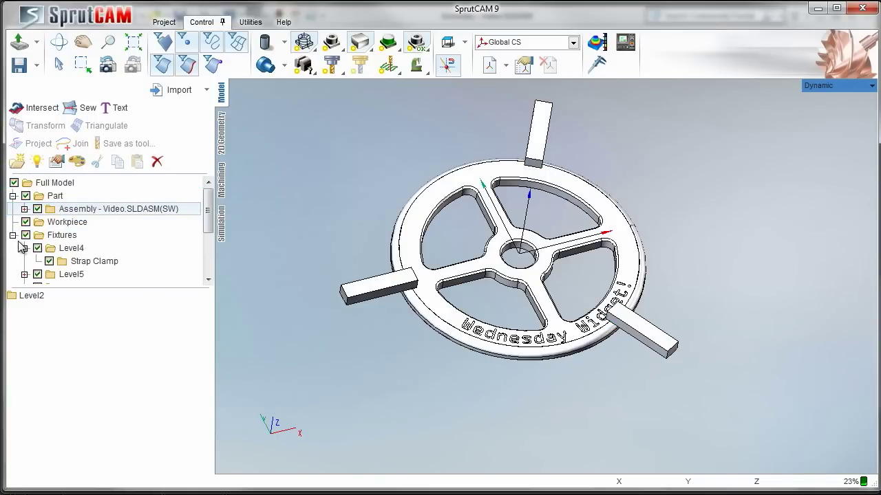
Step: Check the contents of the Fixtures folder and hide the fixtures so only the wheel is displayed
left_click(12, 234)
left_click(58, 236)
left_click(25, 235)
left_click(25, 235)
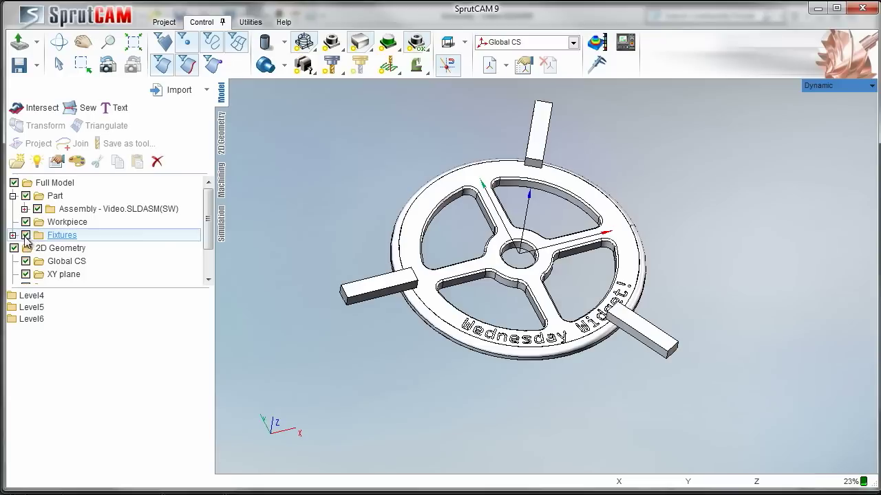
left_click(13, 235)
double_click(68, 248)
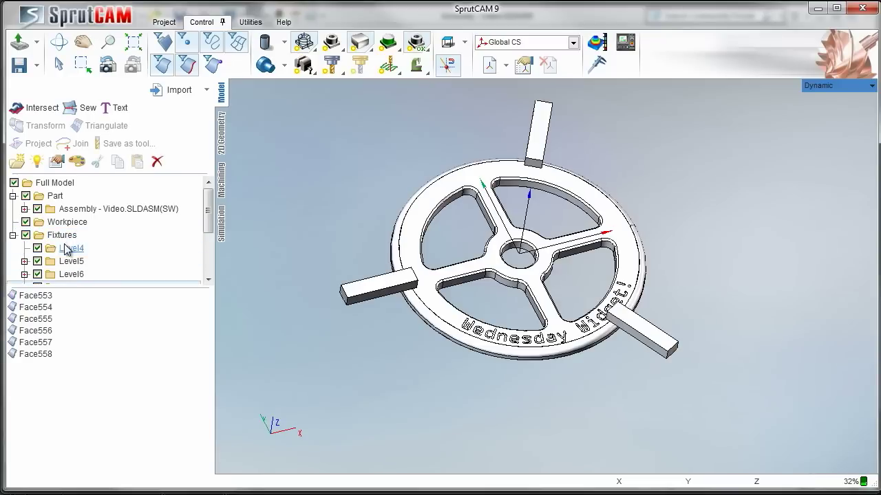
scroll(83, 269, "down", 2)
scroll(78, 241, "up", 2)
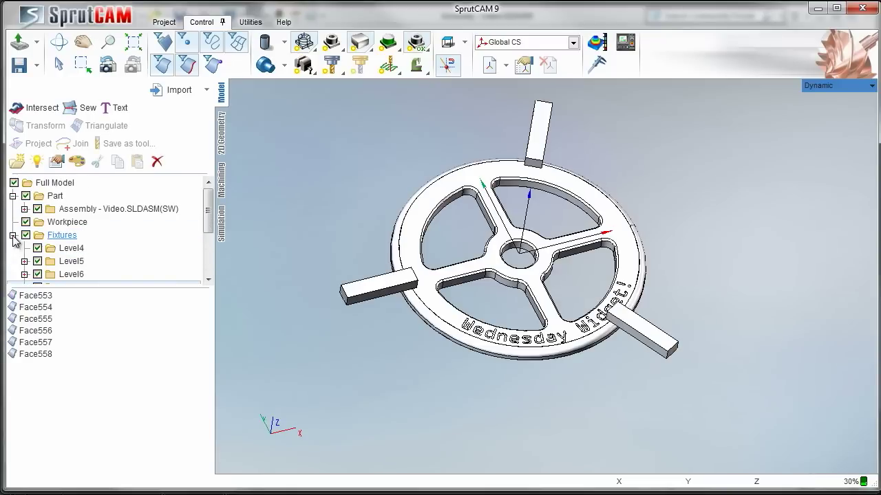
left_click(13, 234)
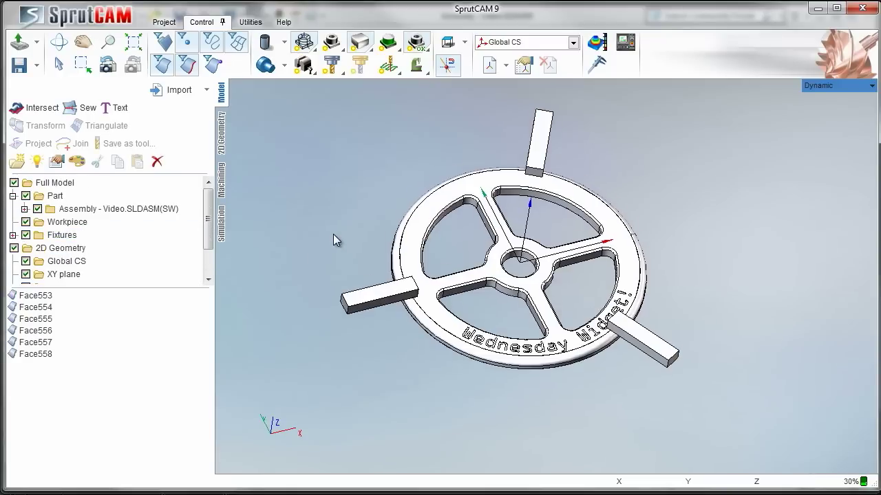
left_click(26, 236)
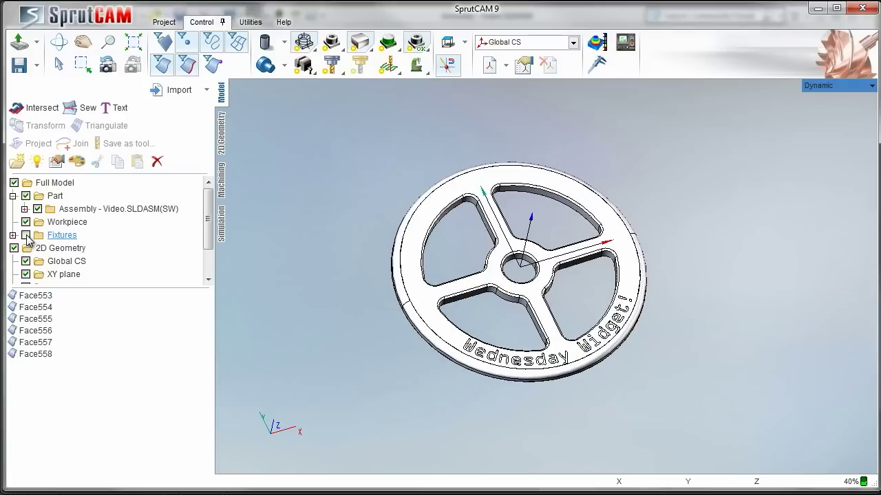
Step: Add a Roughing waterline operation to the 3-axis milling machine's machining sequence
left_click(220, 181)
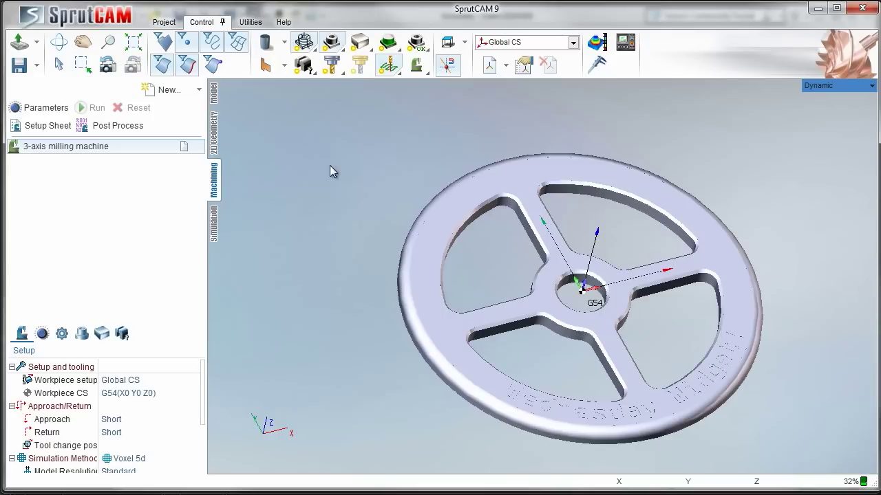
left_click(199, 90)
mouse_move(211, 114)
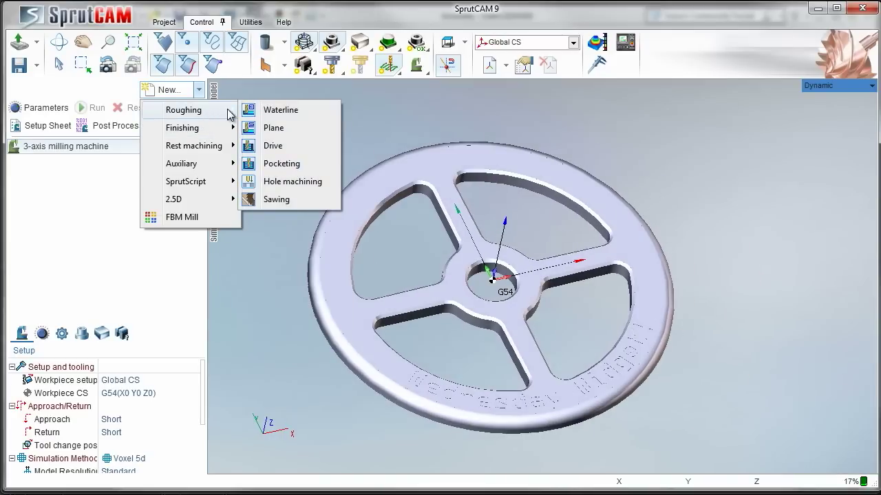
left_click(287, 112)
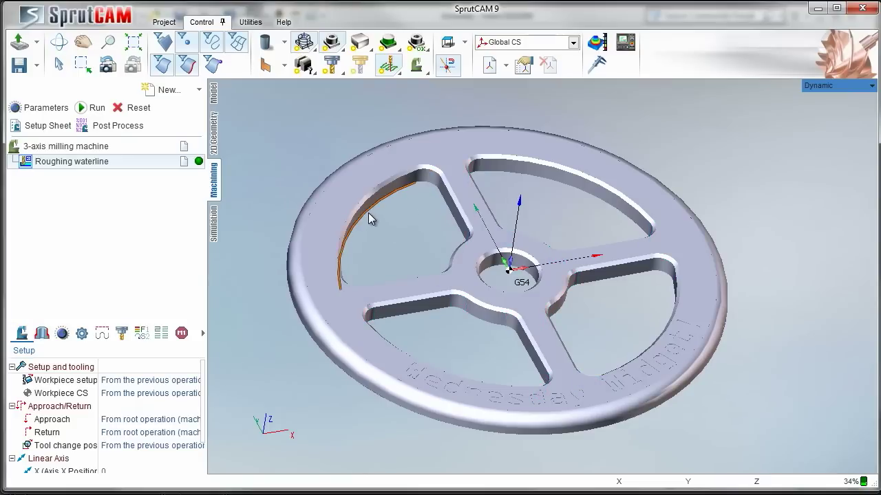
Step: Try selecting the side wall faces of the wheel's upper-left opening one by one, and clear the selection
left_click(200, 93)
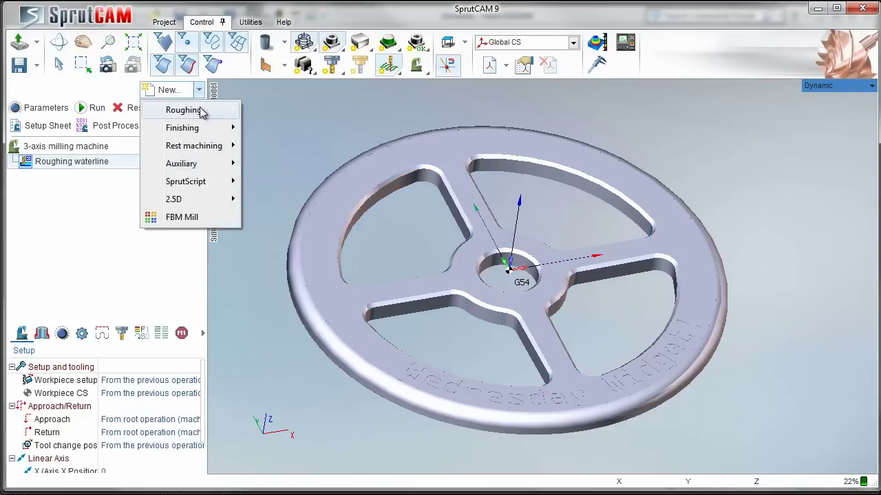
left_click(387, 212)
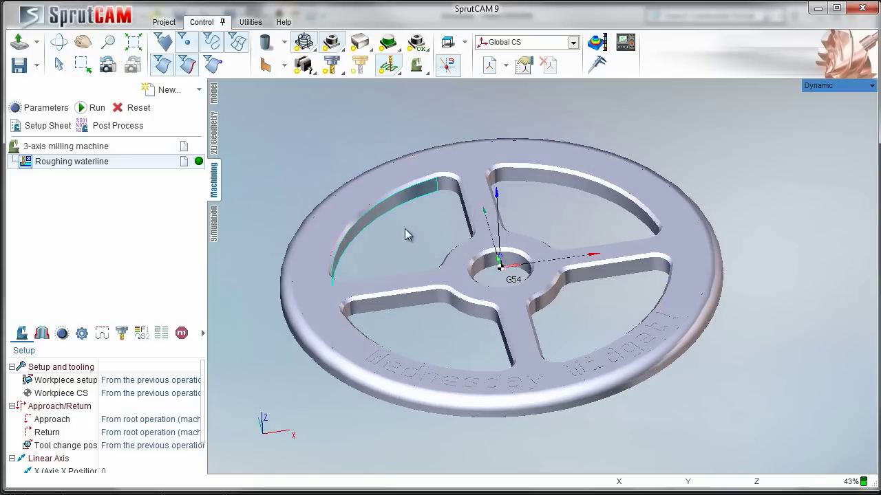
middle_click_drag(405, 229, 453, 239)
left_click(441, 204)
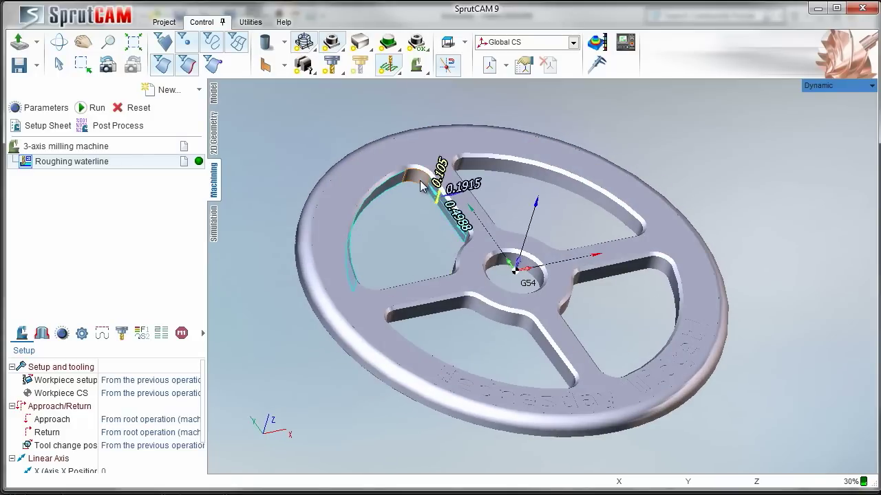
left_click(420, 239)
left_click(416, 182)
left_click(436, 217)
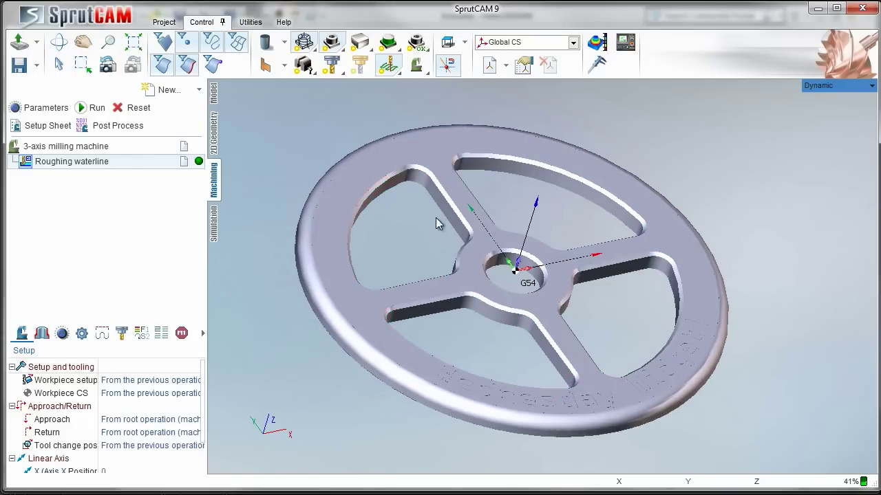
Step: Assign the edge loop of the wheel's upper-left opening as the roughing waterline operation's job zone
left_click(451, 213)
left_click(42, 334)
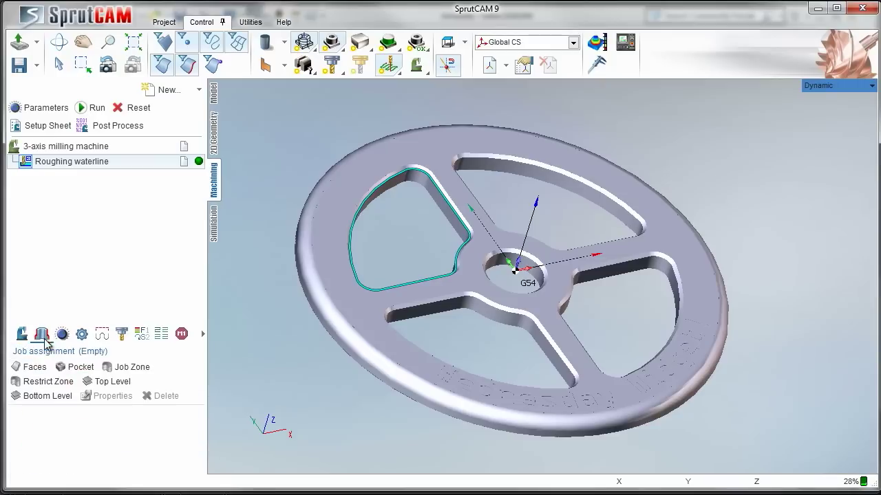
left_click(34, 367)
left_click(158, 305)
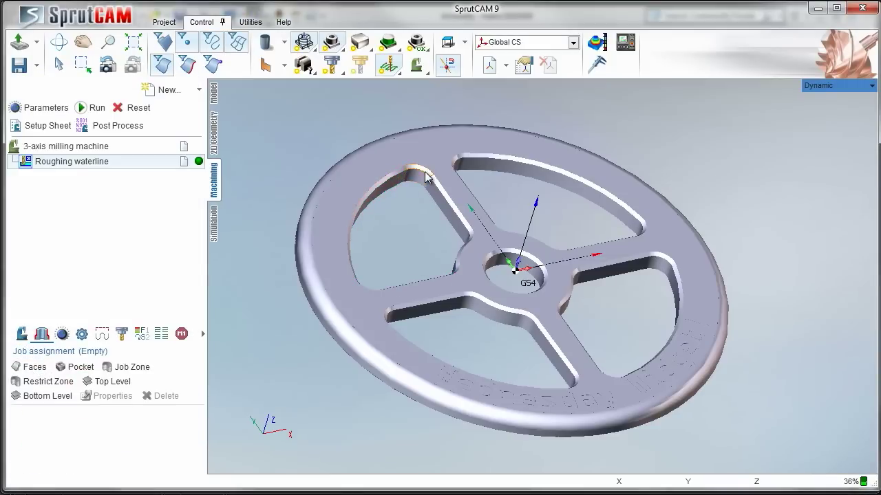
left_click(454, 215)
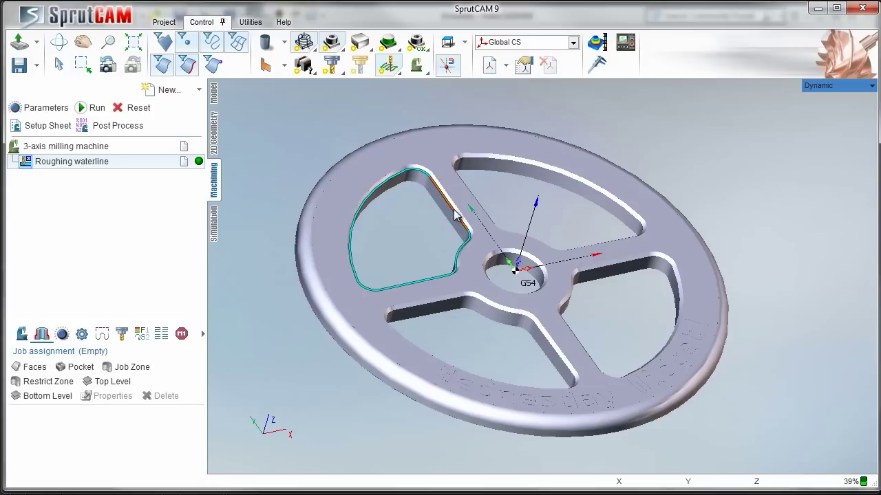
left_click(125, 368)
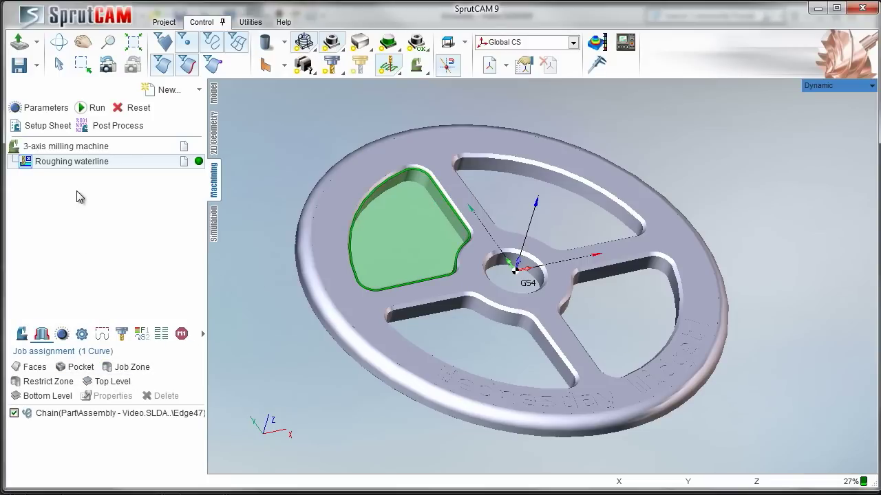
Step: Define the roughing tool as number 31, named 31, with a 0.25 inch diameter, and set the spindle speed to 5100 rpm
double_click(82, 163)
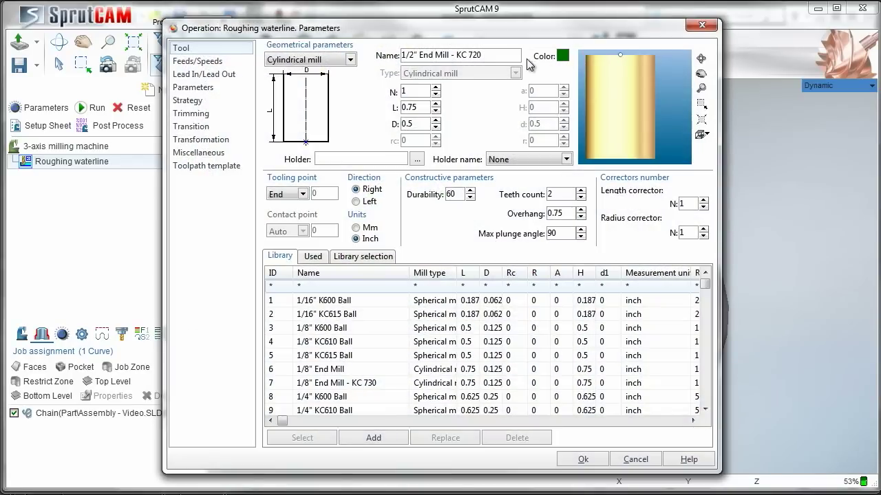
left_click_drag(521, 55, 383, 58)
type("31")
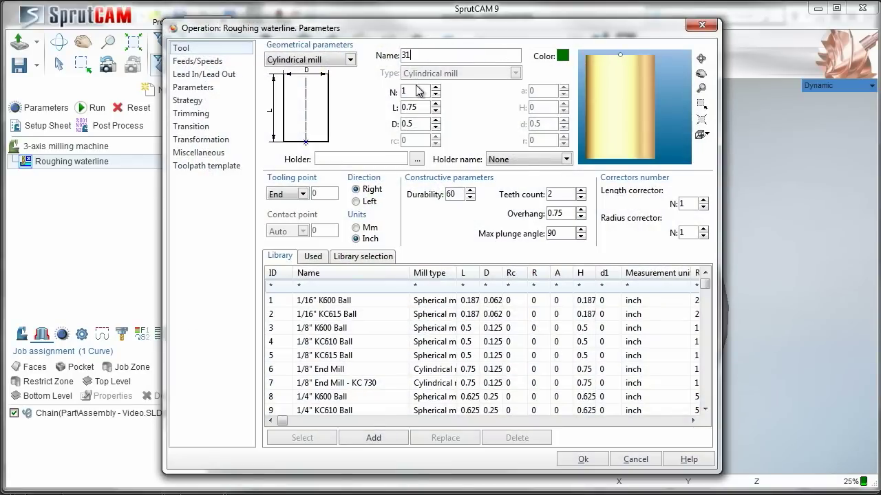
key("BackSpace")
type("25")
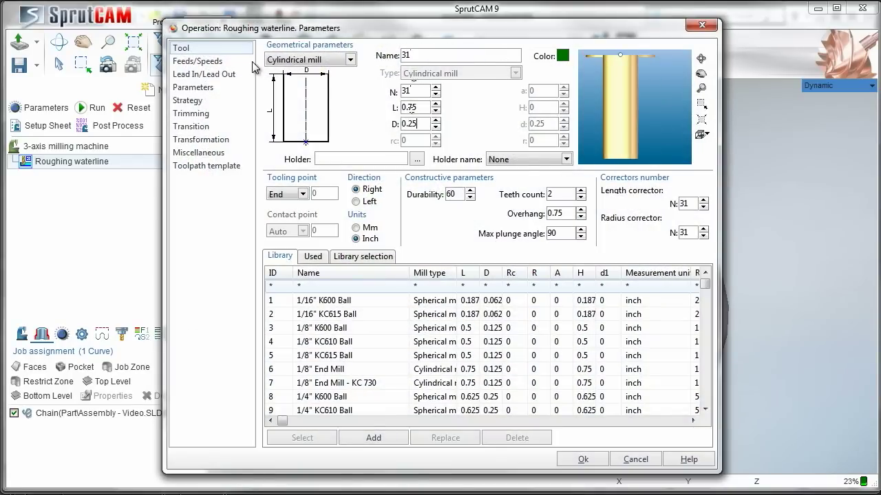
left_click(217, 62)
type("5100")
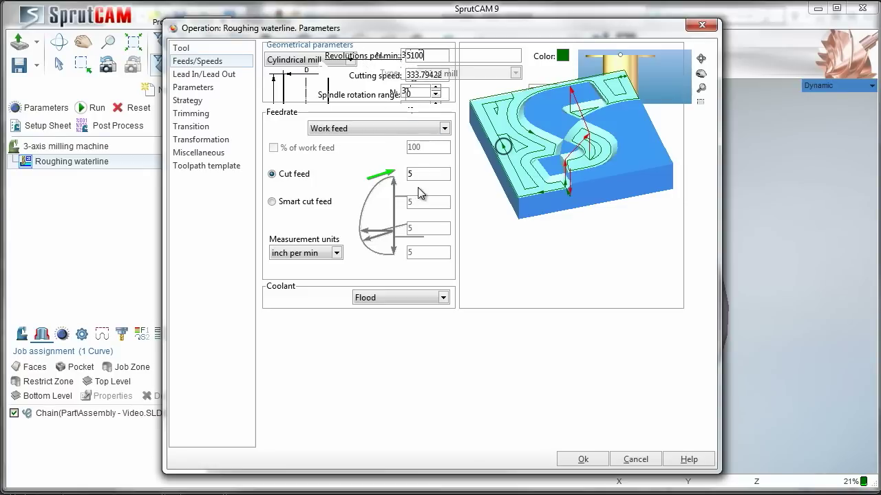
Step: Configure the roughing operation's spiral plunge radius and set the bottom level to -0.13
left_click(202, 88)
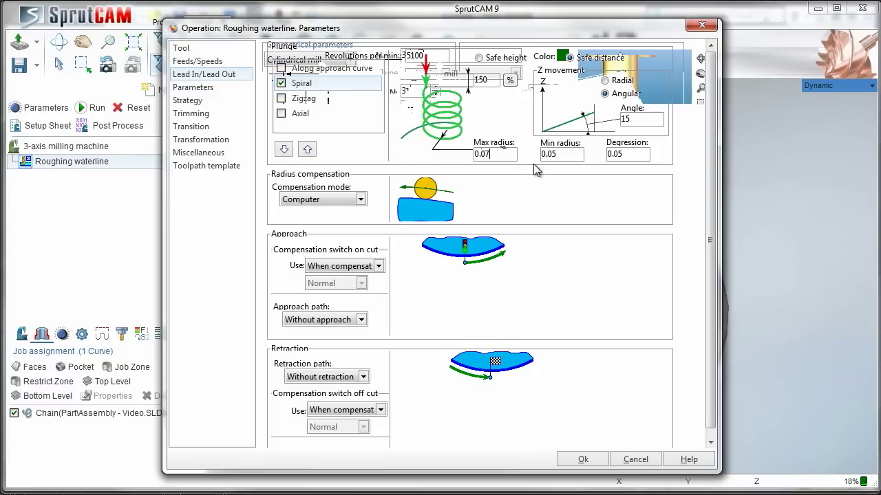
left_click(214, 89)
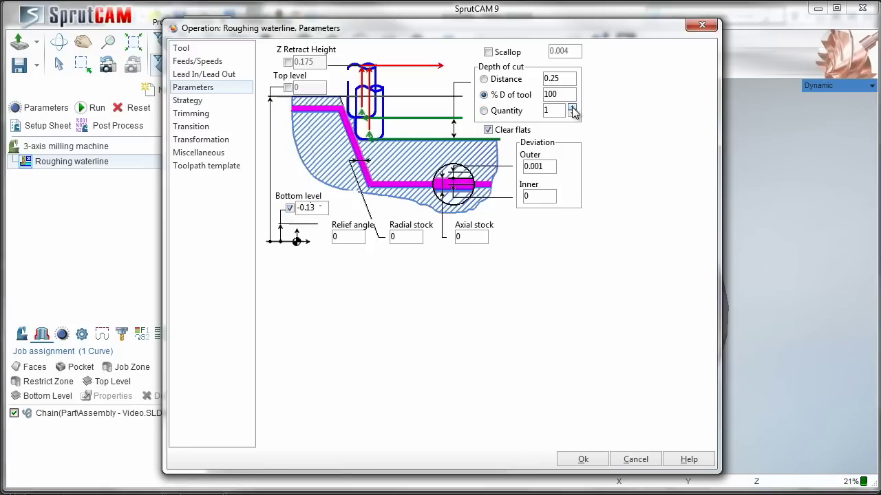
Step: Set the roughing step to 30 % of the tool diameter with climb milling and accept the parameters
left_click(196, 101)
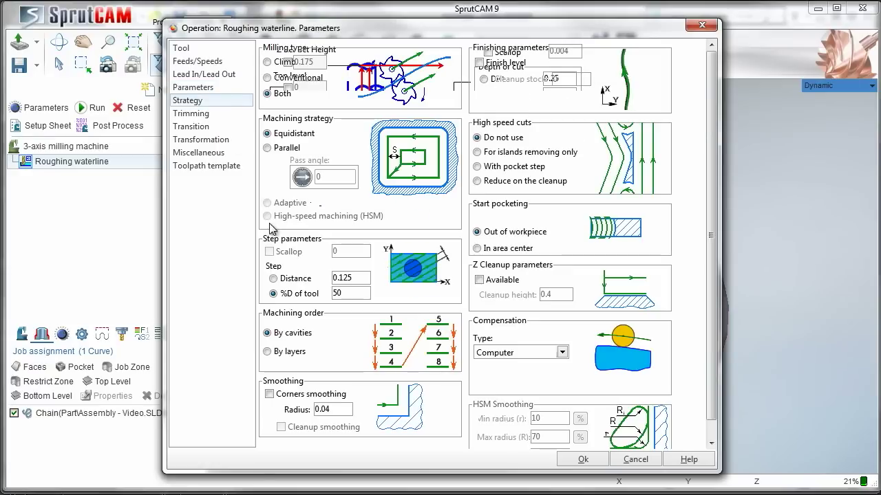
left_click(347, 292)
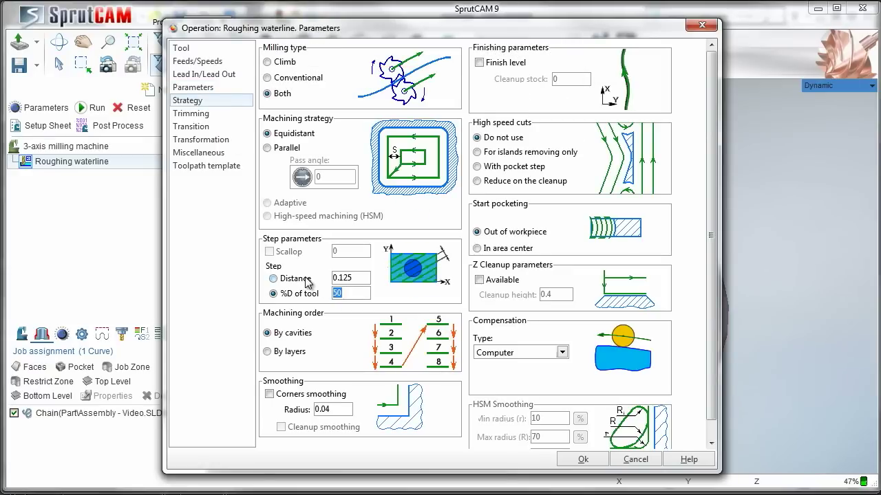
type("30")
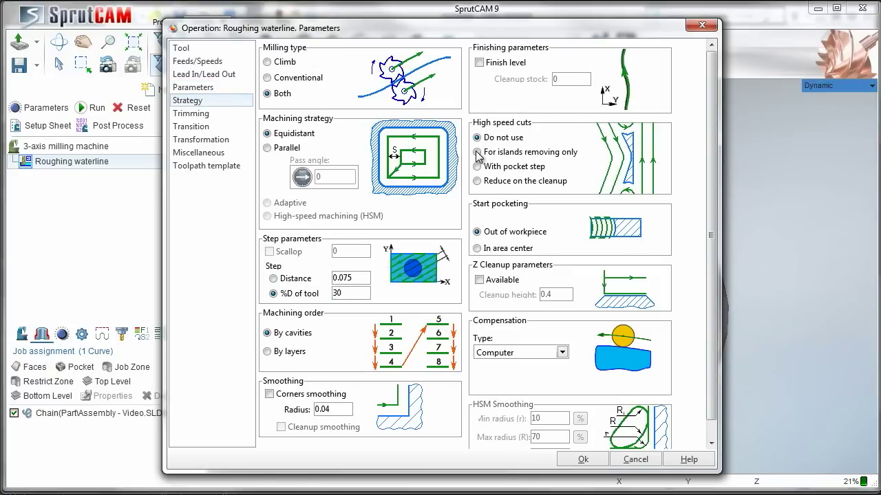
left_click(268, 62)
left_click(581, 461)
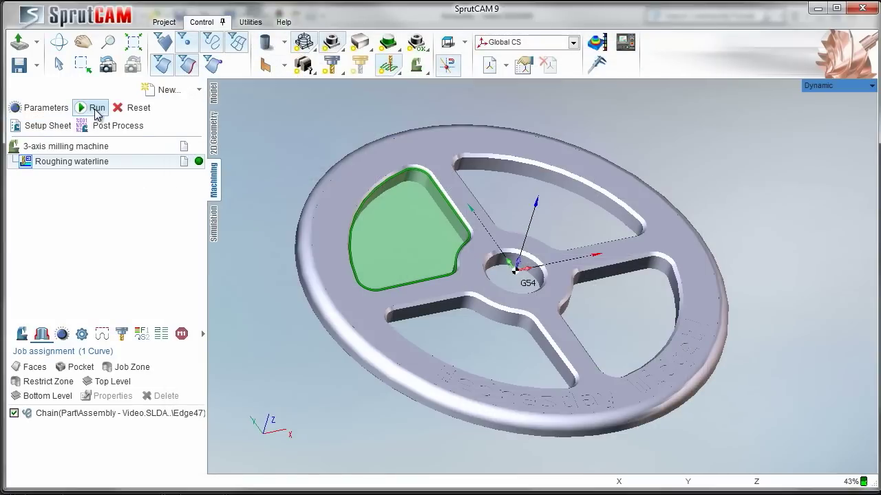
Step: Calculate the roughing toolpath and set the operation's radial stock to 0.01
left_click(94, 108)
middle_click_drag(304, 141, 321, 71)
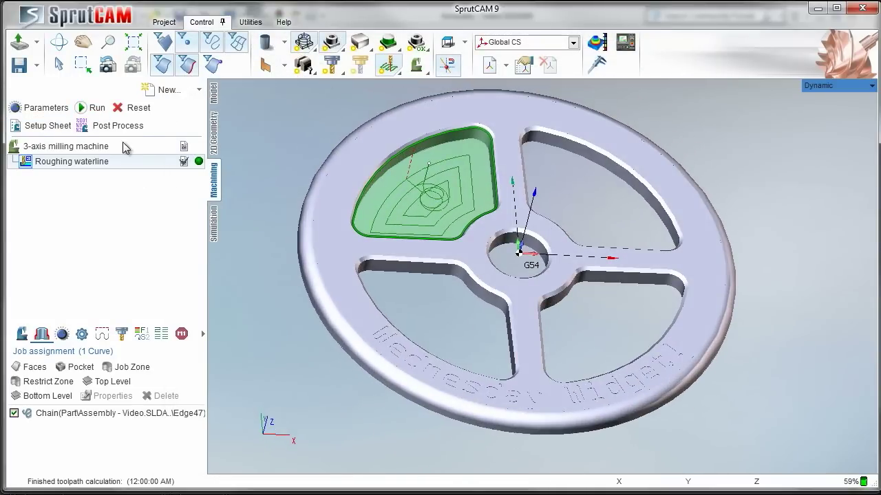
double_click(107, 164)
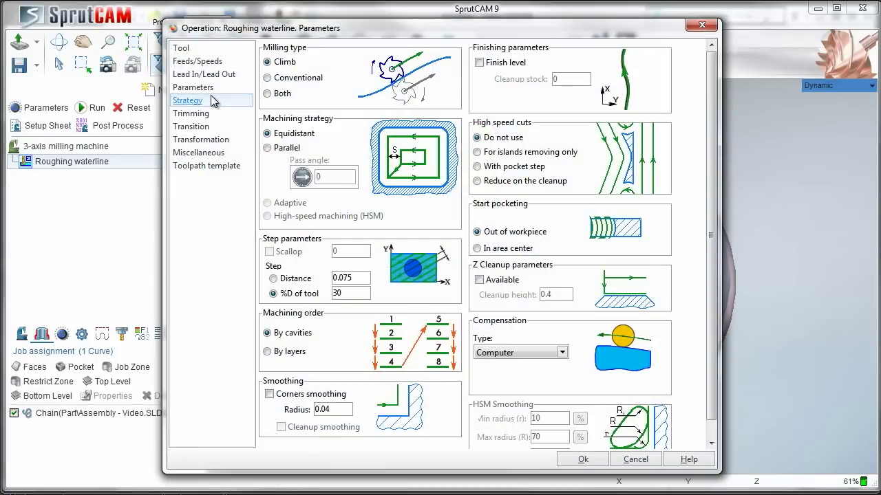
left_click(193, 88)
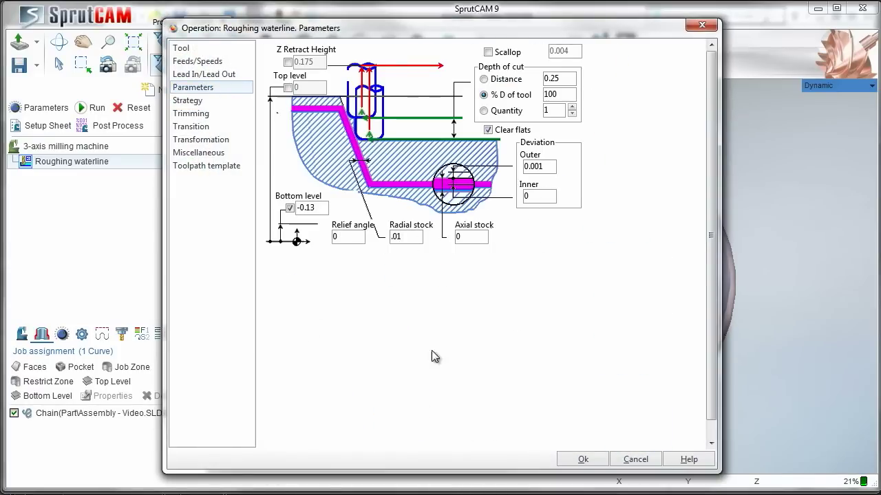
left_click(583, 460)
Step: Add a 2D contouring finishing operation and assign the edge loop of the wheel's upper-left opening as its curve
left_click(199, 91)
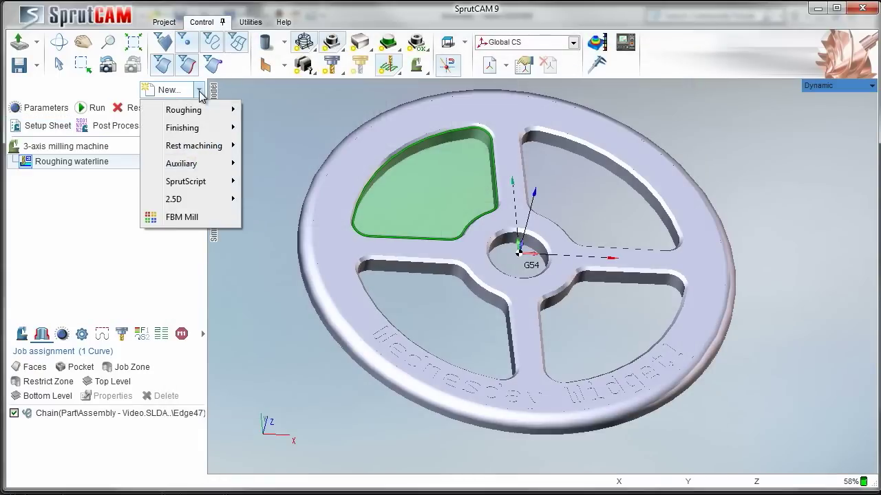
mouse_move(204, 128)
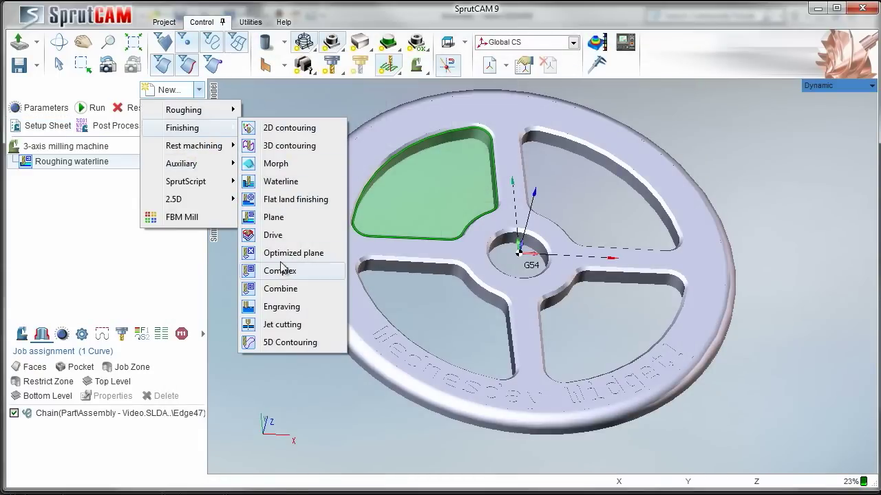
left_click(286, 128)
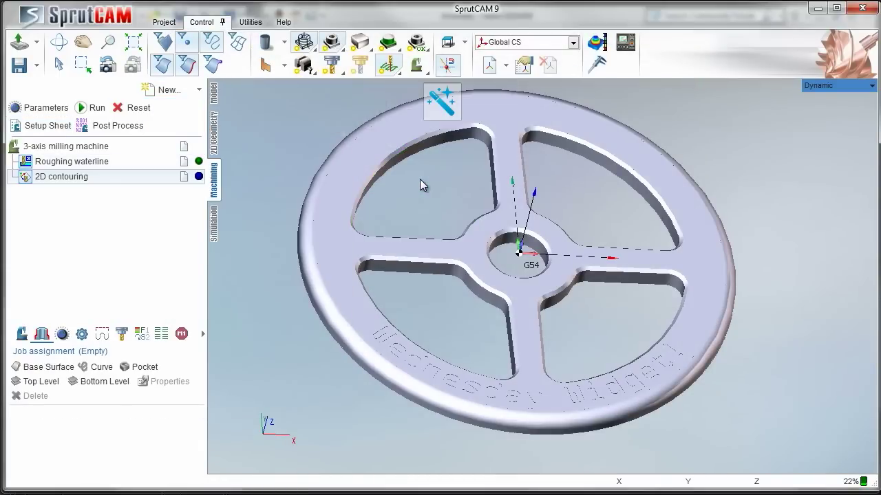
middle_click_drag(420, 180, 412, 159)
double_click(412, 159)
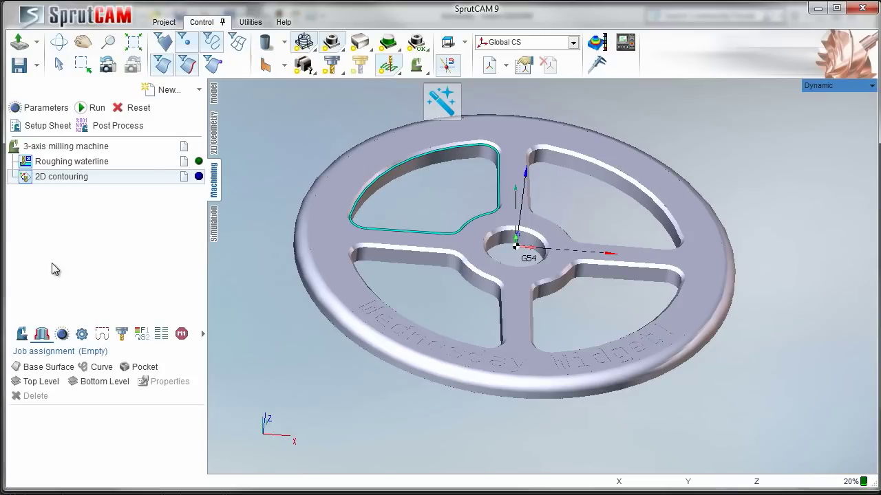
left_click(97, 367)
Step: Define the 2D contouring tool as number 21, named 21, with a 3/16 inch diameter
double_click(101, 177)
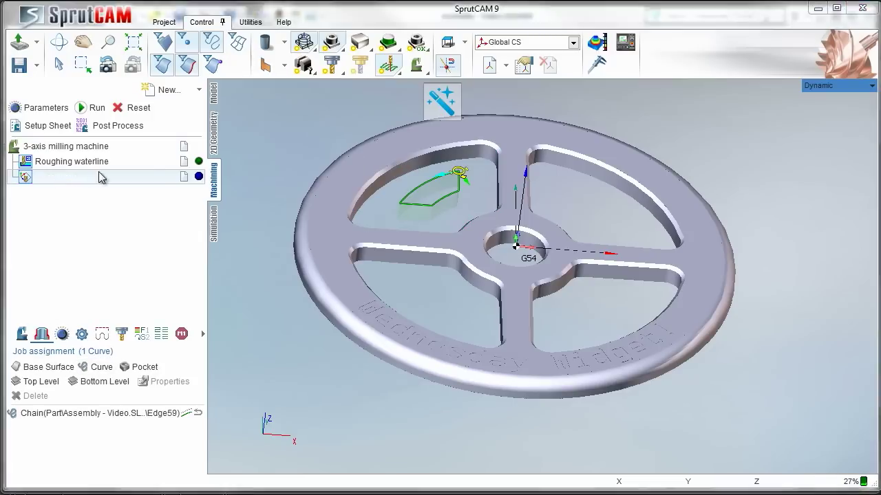
left_click(212, 48)
left_click_drag(497, 57, 329, 59)
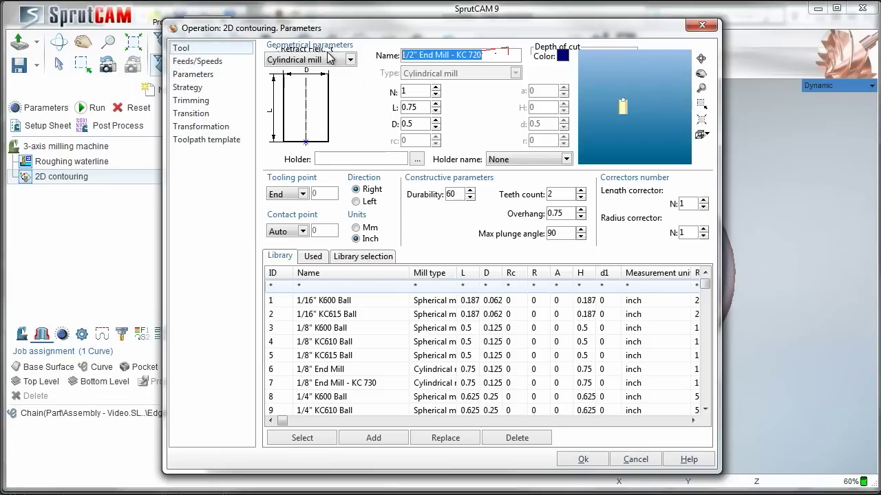
type("21")
left_click(421, 124)
type("0.")
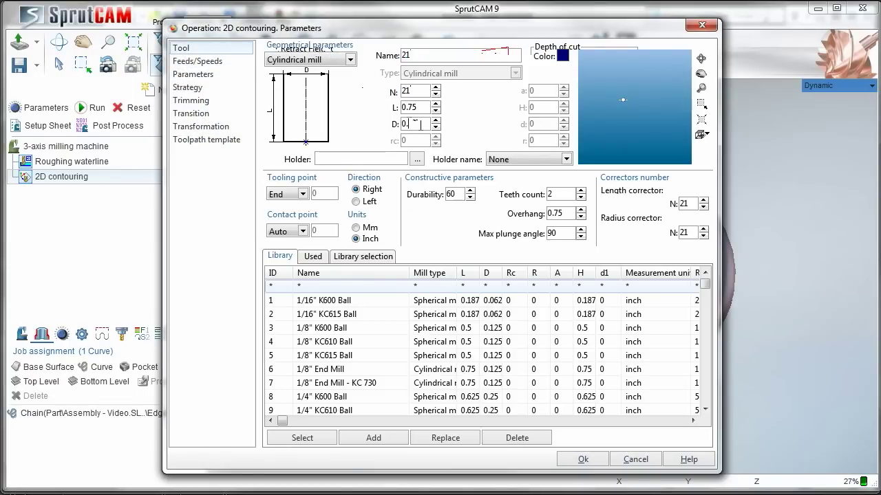
type("83/21")
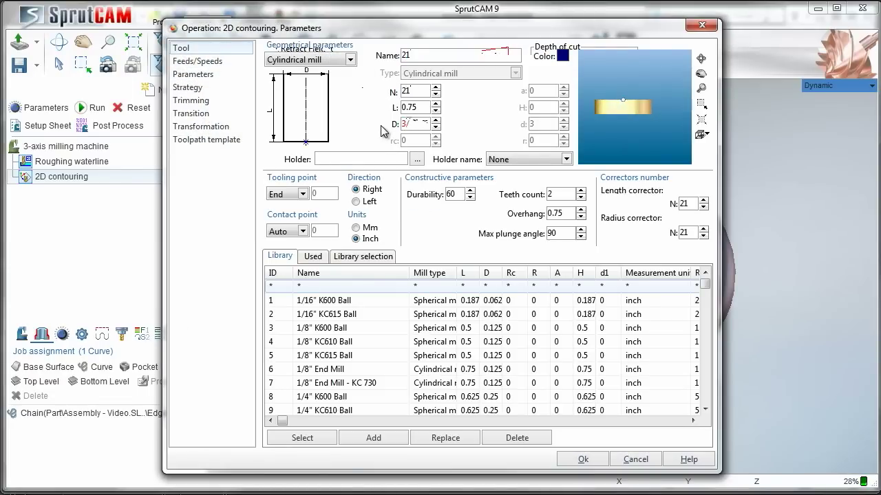
key("BackSpace")
key("BackSpace")
type("16")
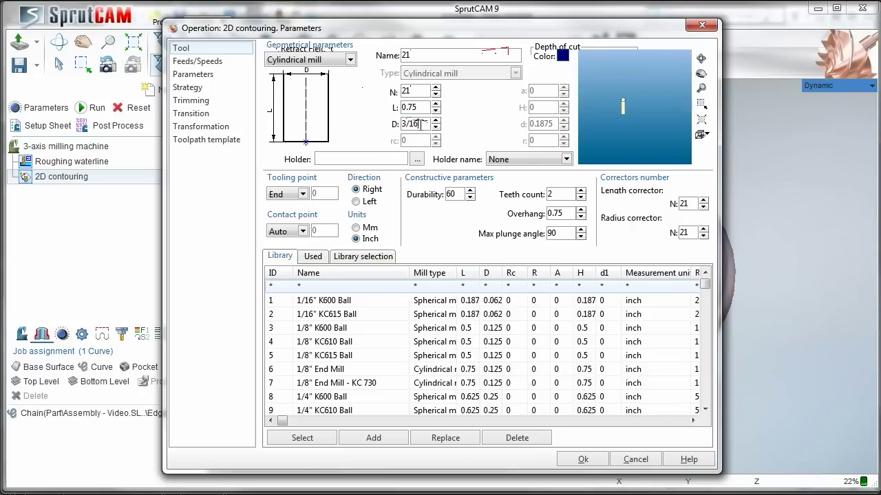
Step: Set the contouring spindle speed to 5100 rpm and clear the cut feed for a new value
left_click(206, 62)
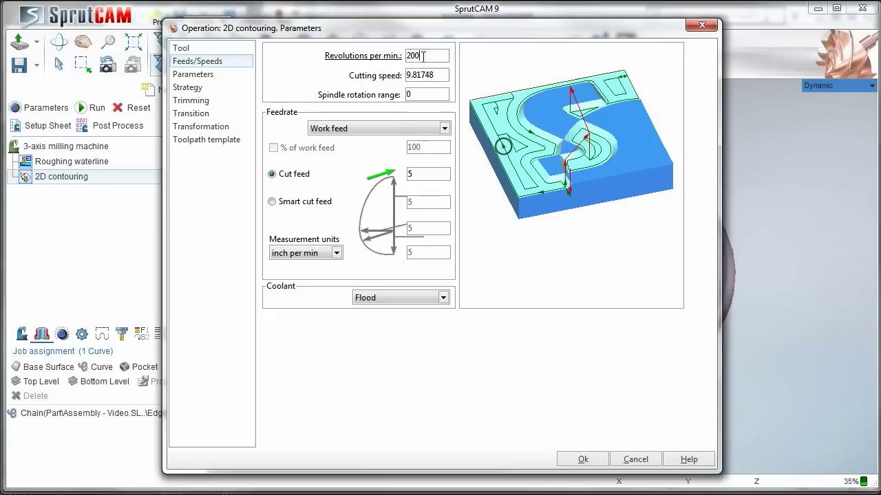
left_click(384, 61)
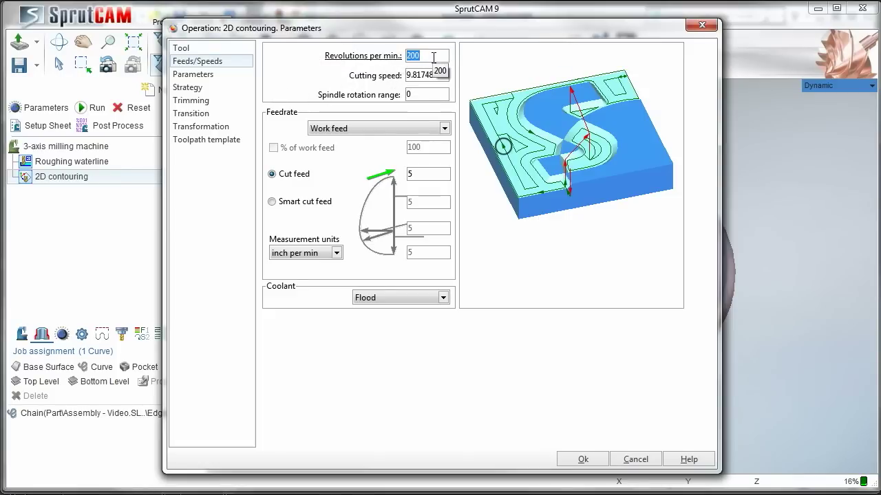
type("5100")
left_click(413, 175)
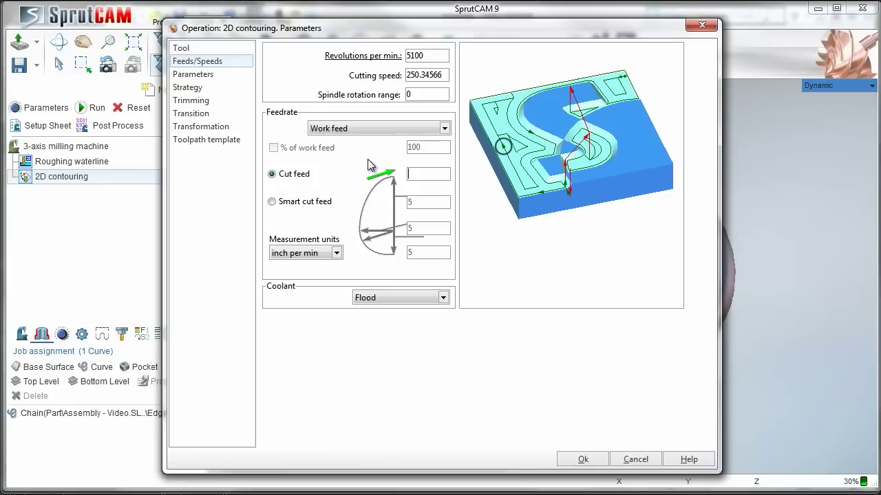
Step: Set the contouring bottom level to -0.13 and accept the operation parameters
left_click(184, 75)
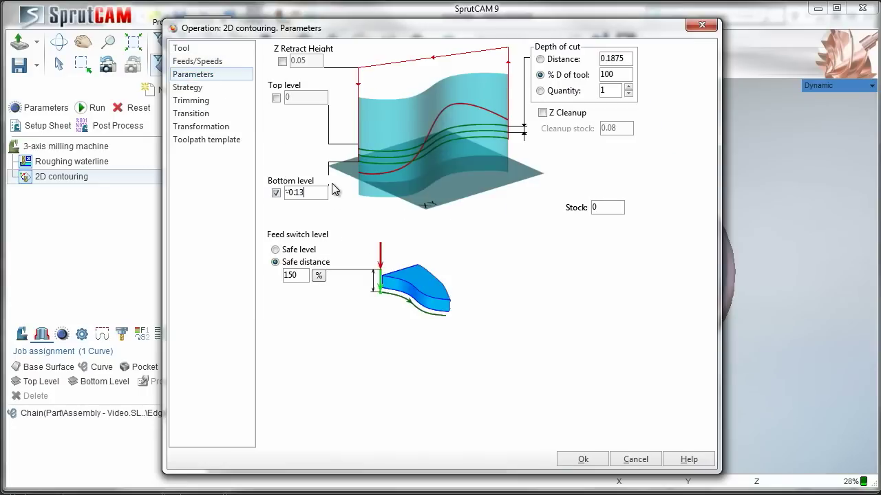
left_click(191, 89)
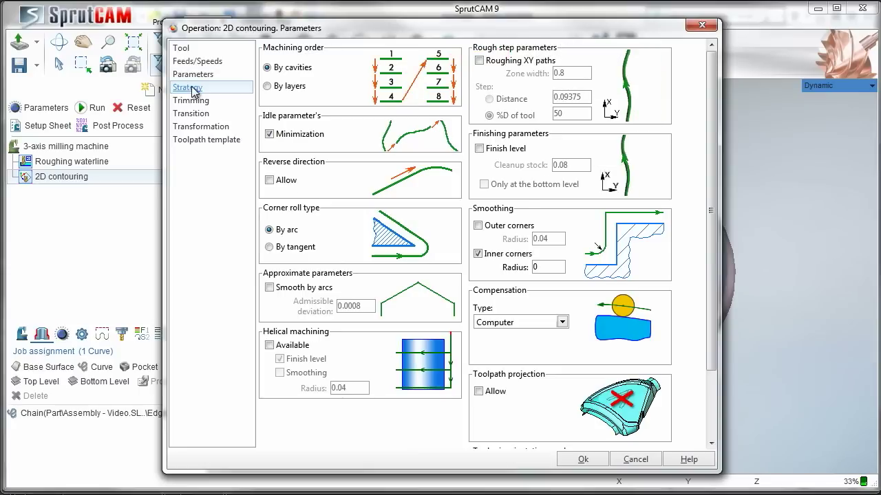
left_click(582, 460)
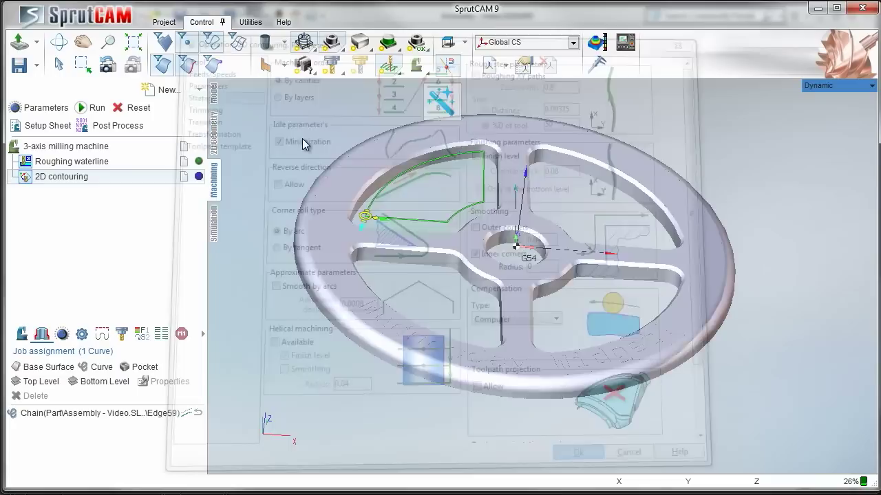
Step: Move the contour's start point to the middle of its outer arc and shape 90° lead-in and lead-out arcs of radius 0.04
left_click(446, 45)
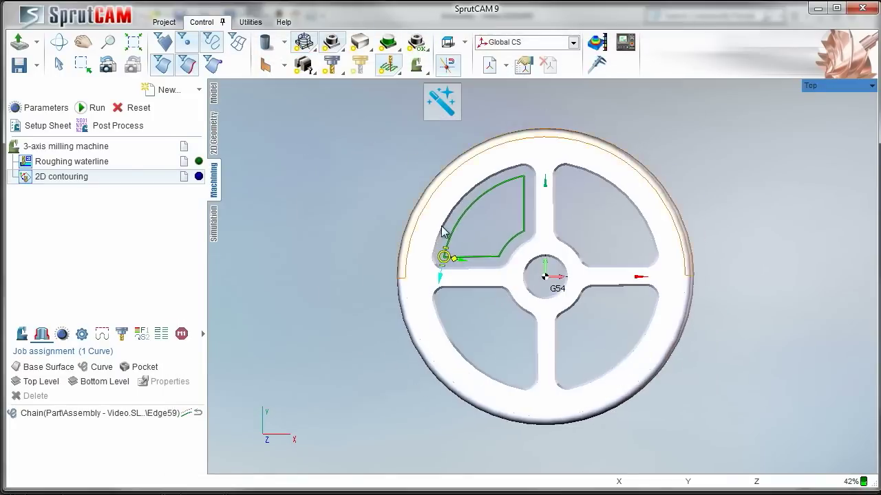
scroll(473, 253, "up", 4)
left_click_drag(403, 250, 458, 147)
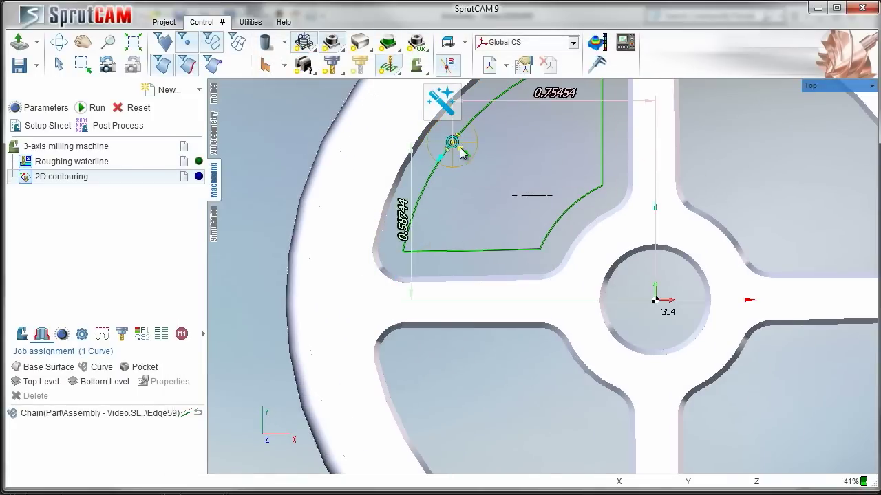
middle_click_drag(475, 145, 471, 151)
scroll(472, 157, "up", 3)
mouse_move(396, 193)
left_mouse_down()
mouse_move(408, 172)
mouse_move(451, 162)
left_mouse_up()
scroll(440, 234, "down", 3)
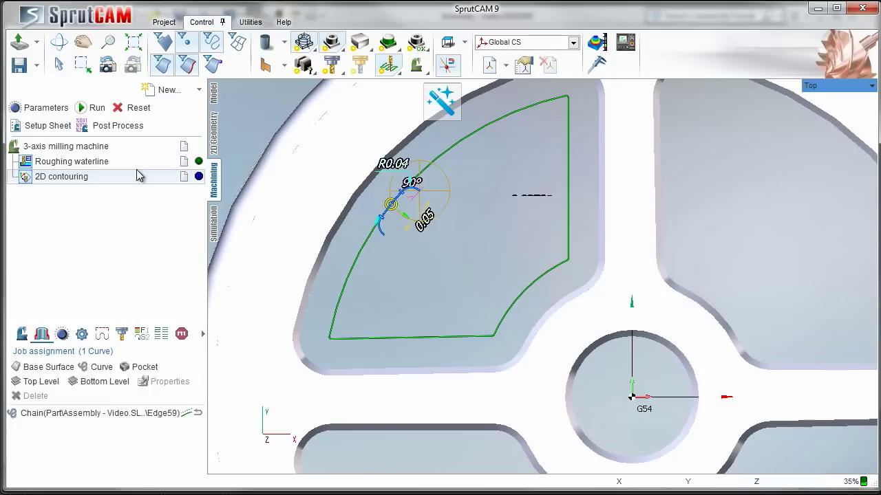
Step: Calculate the toolpaths of all operations under the 3-axis milling machine
left_click(66, 145)
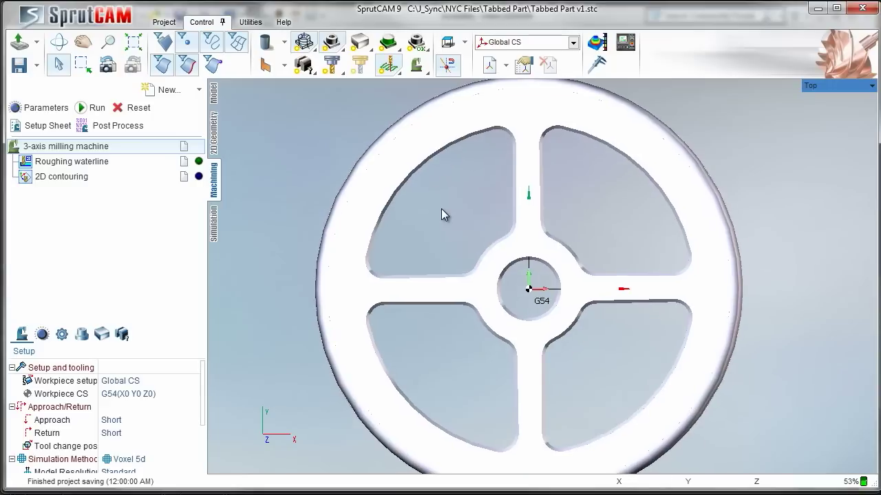
middle_click_drag(441, 209, 442, 195)
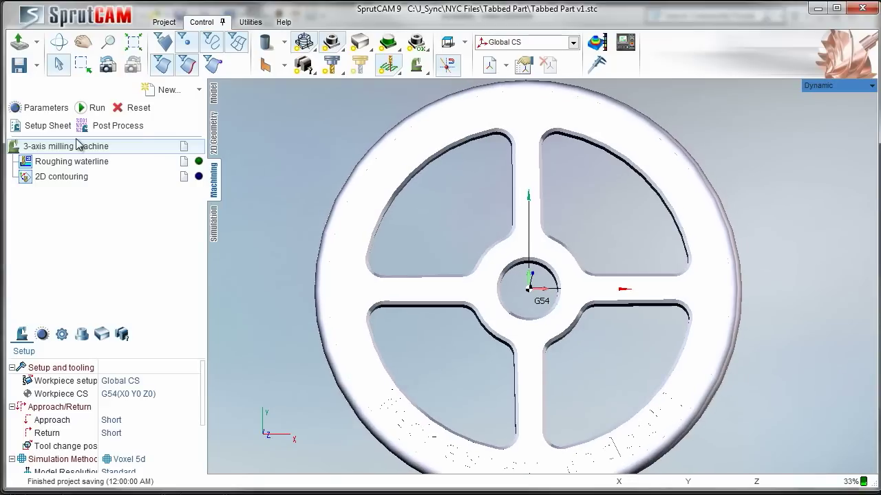
left_click(97, 108)
scroll(277, 212, "up", 2)
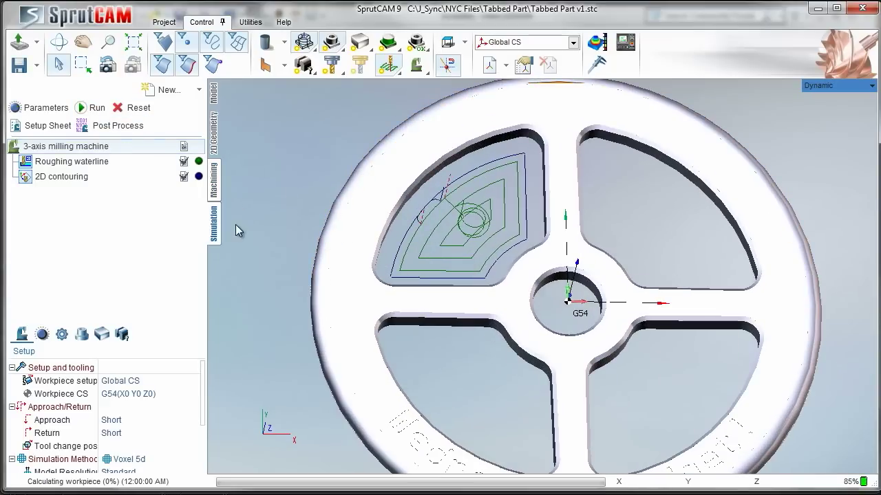
Step: Simulate the roughing and contouring of the upper-left opening at a faster playback speed
left_click(214, 224)
left_click(151, 89)
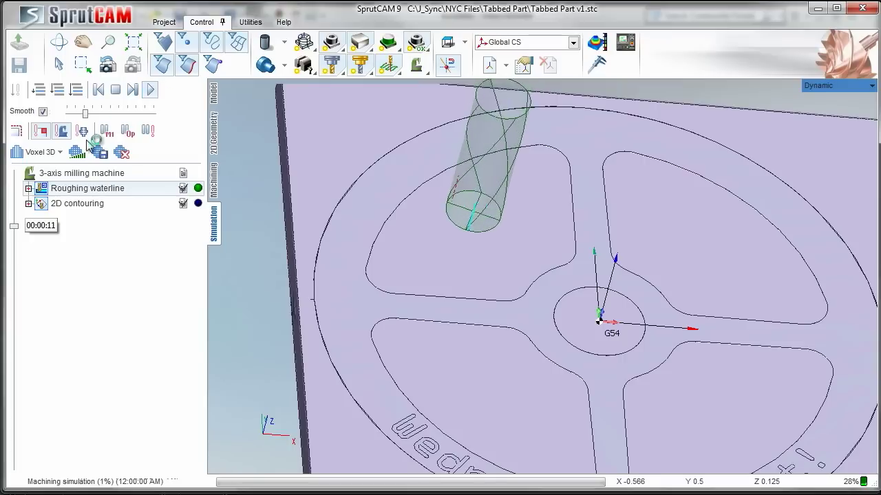
left_click_drag(98, 117, 121, 116)
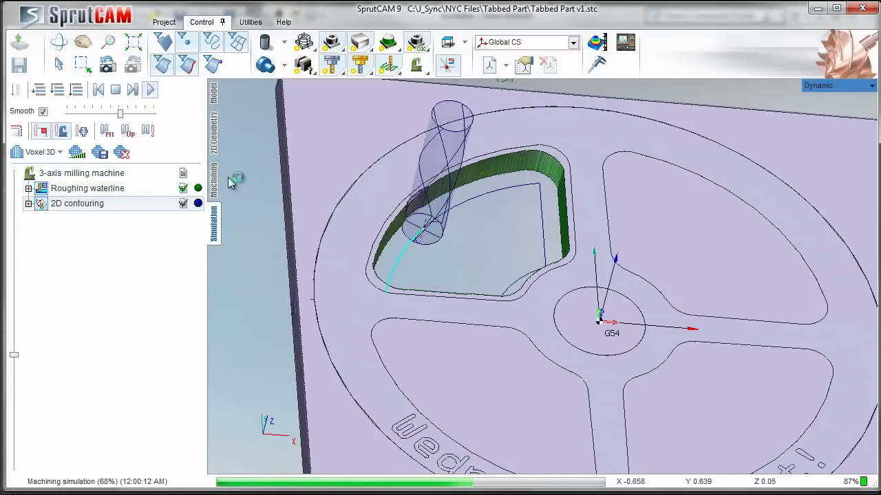
scroll(524, 236, "up", 3)
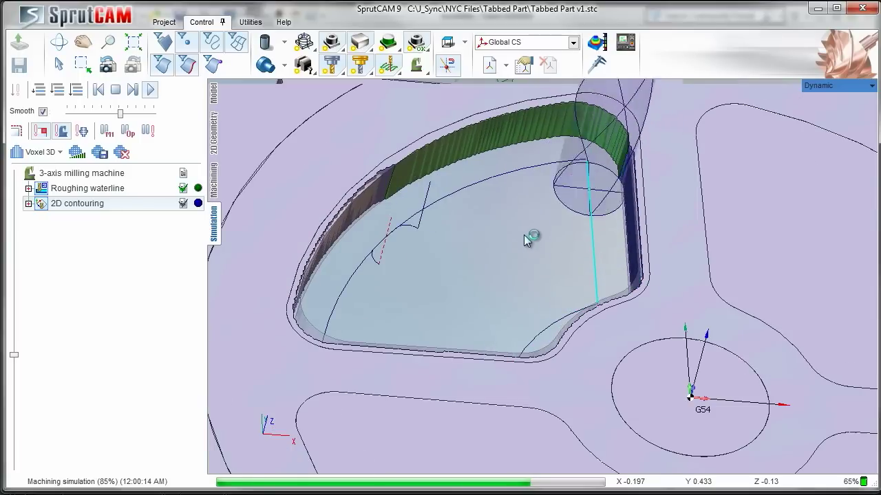
Step: Compare the simulated walls of the upper-left opening with the part model
left_click(214, 180)
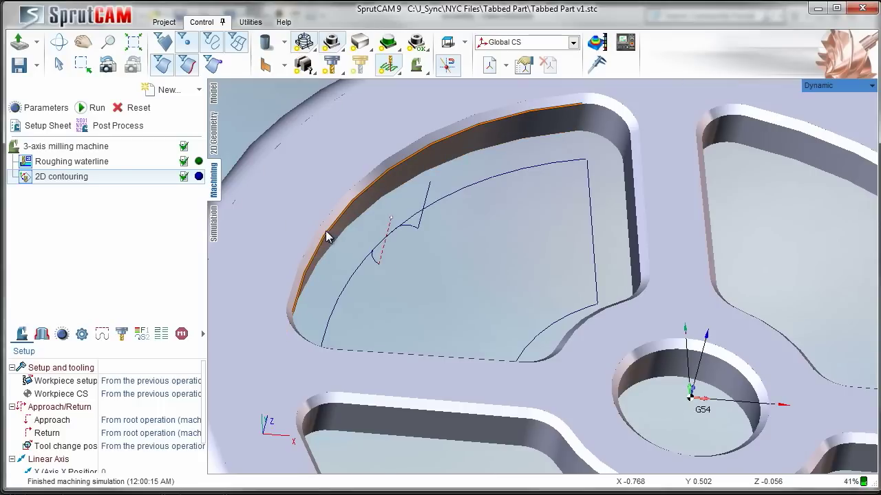
left_click(216, 219)
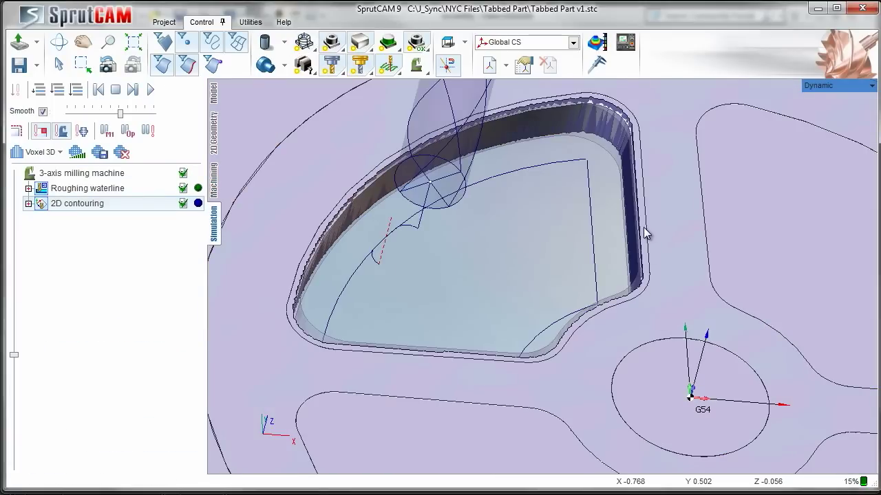
scroll(644, 230, "up", 3)
scroll(634, 236, "down", 5)
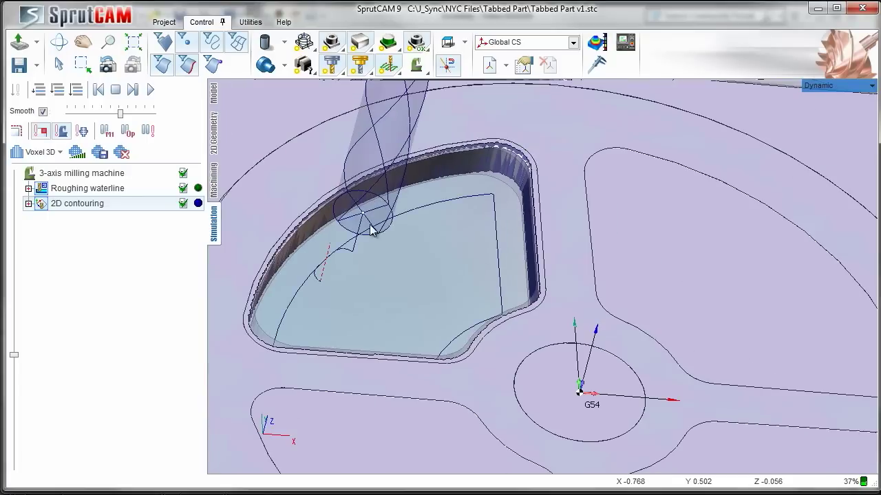
left_click(214, 184)
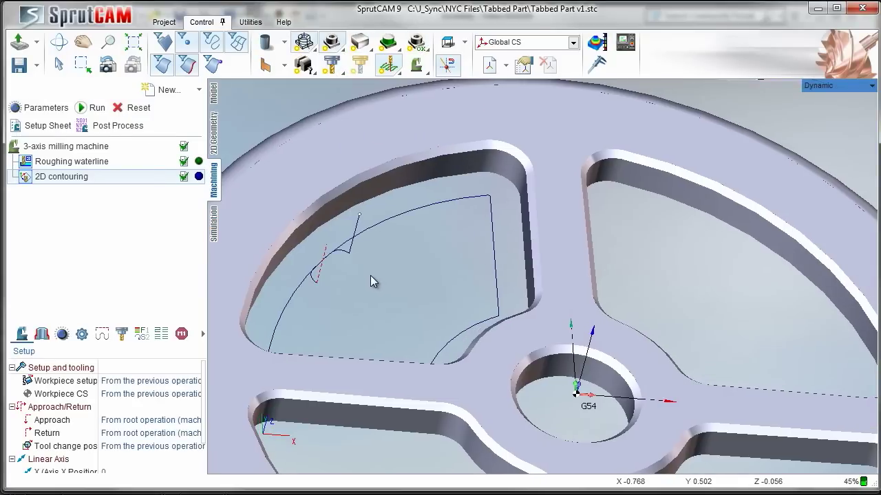
Step: Add the edge chains of the other three spoke openings as job zones of the roughing waterline operation
left_click(148, 164)
left_click(42, 334)
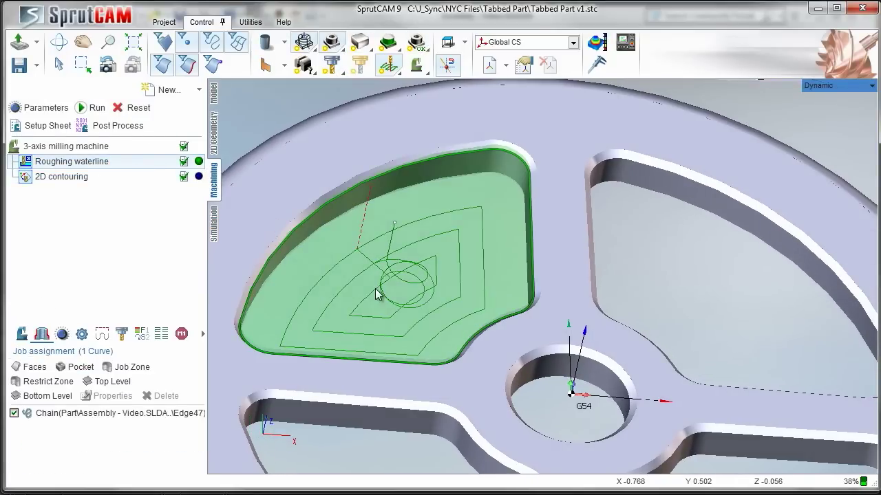
scroll(345, 230, "up", 6)
scroll(321, 200, "down", 4)
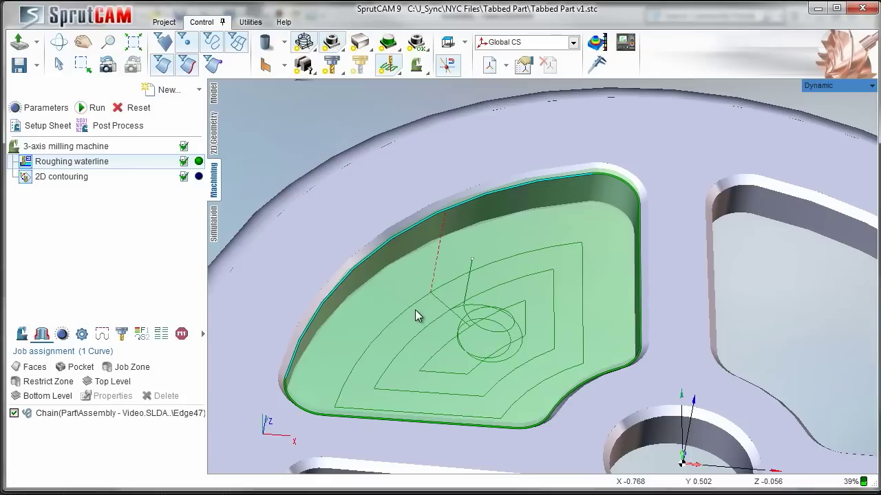
scroll(309, 269, "up", 1)
left_click(96, 176)
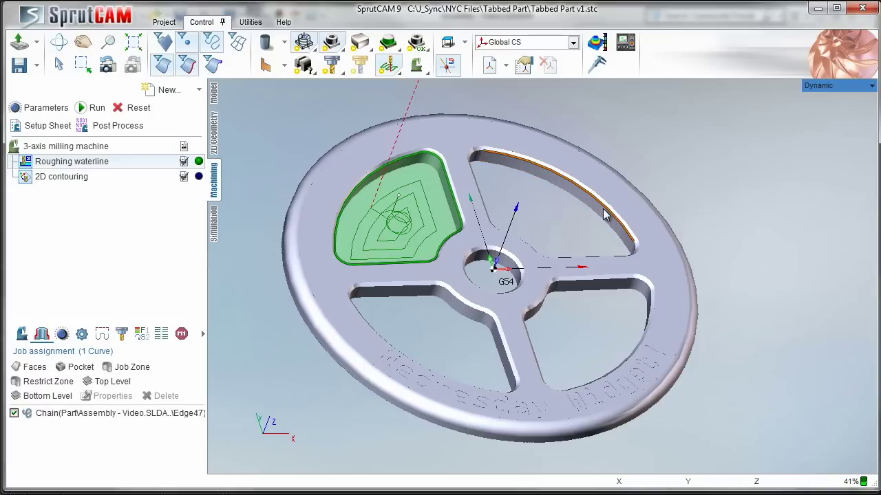
left_click(604, 212)
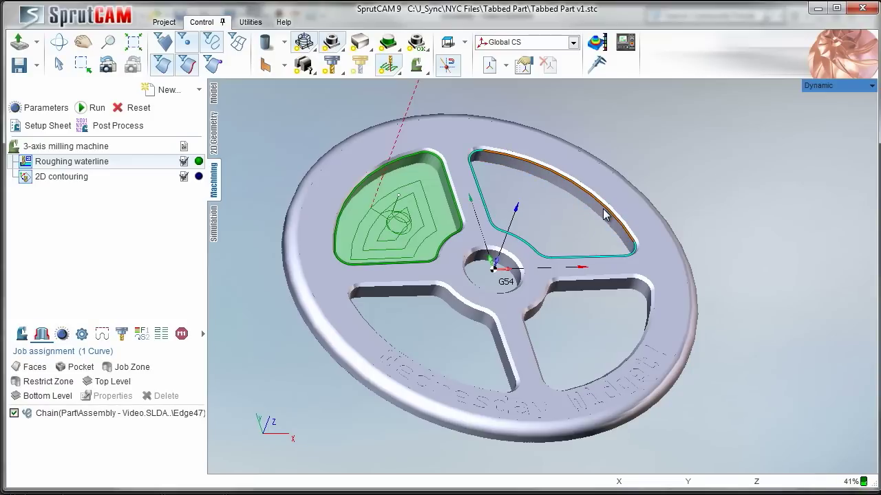
left_click(590, 280)
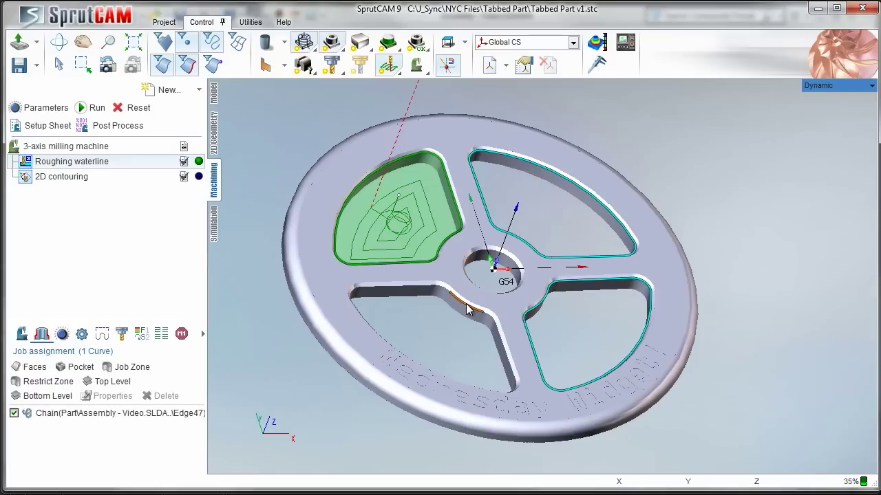
left_click(466, 310)
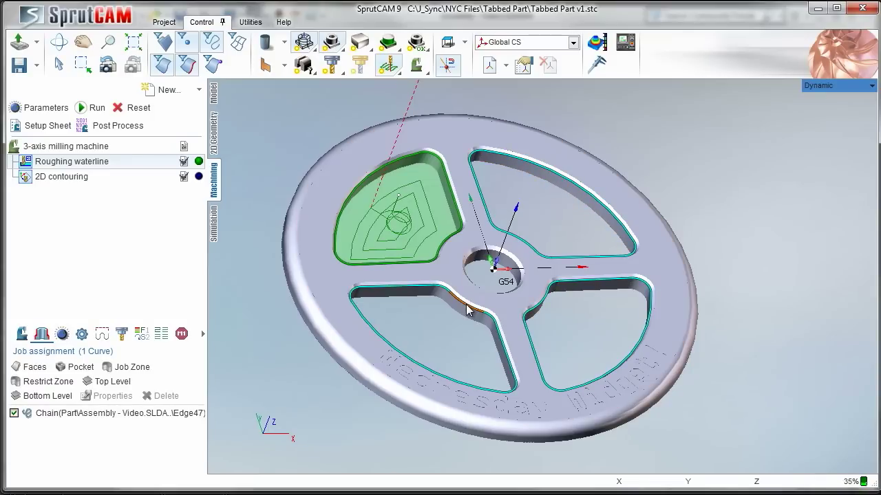
left_click(135, 367)
Step: Add the edge chains of the other three spoke openings as curves of the 2D contouring operation
left_click(103, 178)
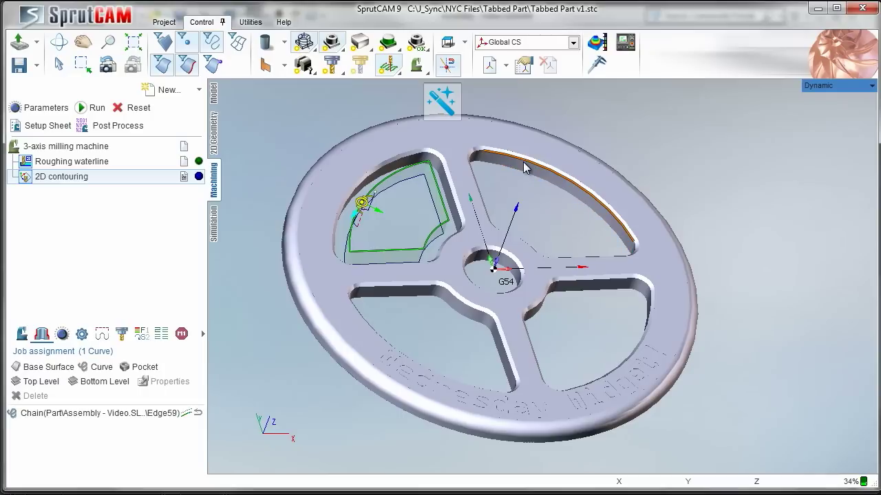
left_click(579, 281)
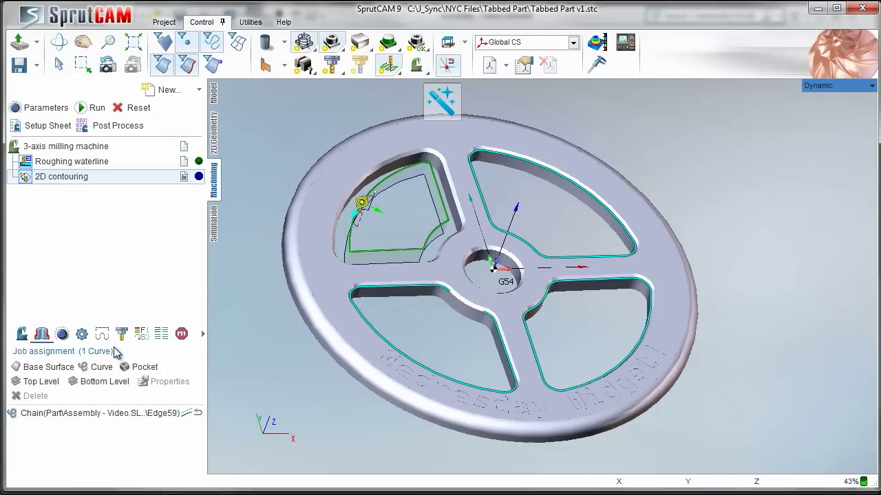
left_click(465, 302)
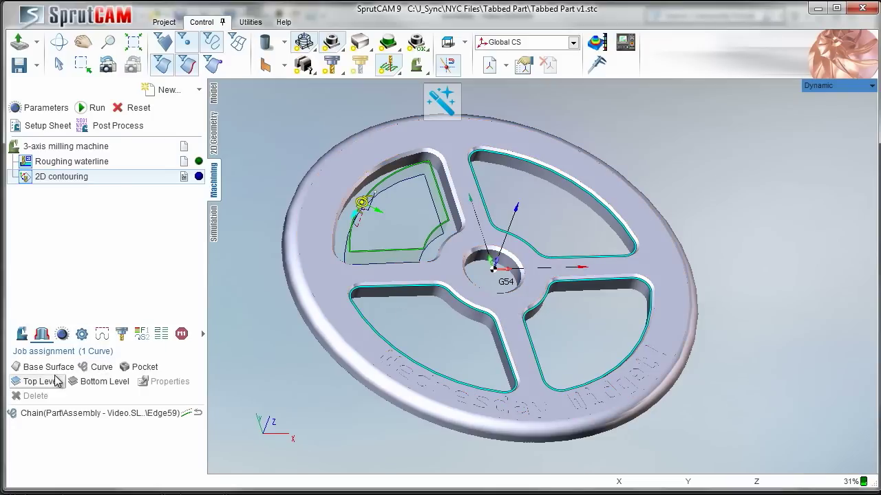
left_click(96, 371)
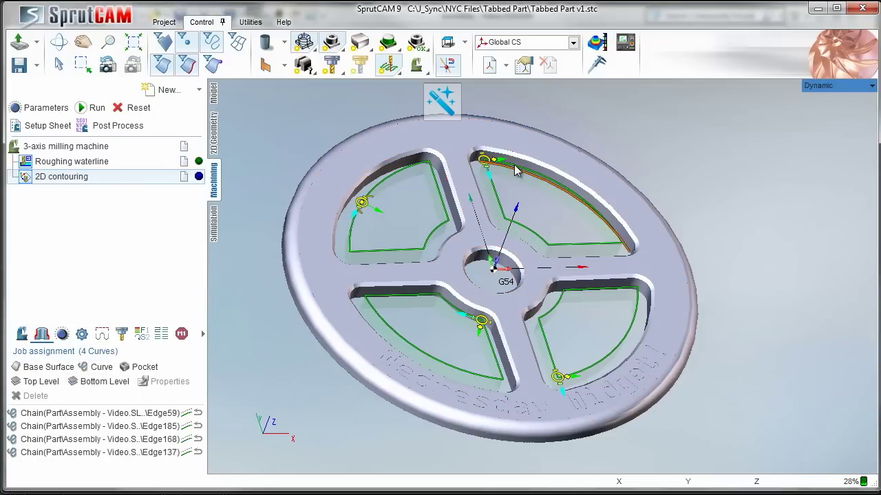
Step: Move the start points of the three new contours to the middle of their outer arcs, working in the top view
middle_click_drag(513, 167, 486, 167)
left_click(448, 43)
scroll(647, 231, "up", 3)
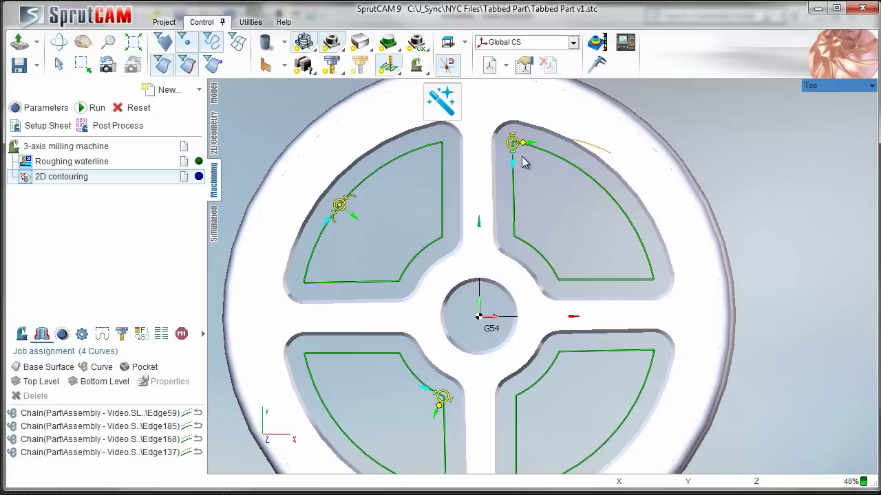
left_click_drag(521, 147, 599, 187)
middle_click_drag(588, 367, 544, 300)
mouse_move(403, 337)
left_mouse_down()
mouse_move(332, 406)
mouse_move(310, 389)
left_mouse_up()
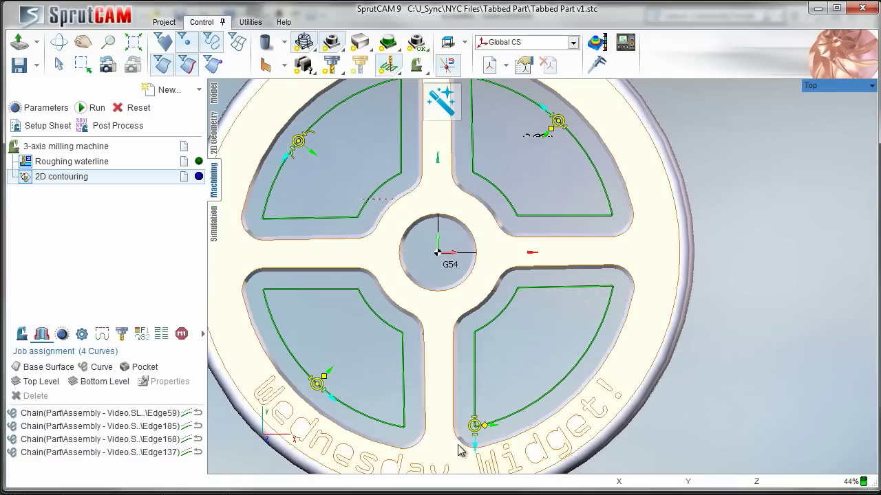
mouse_move(473, 428)
left_mouse_down()
mouse_move(535, 417)
mouse_move(553, 395)
left_mouse_up()
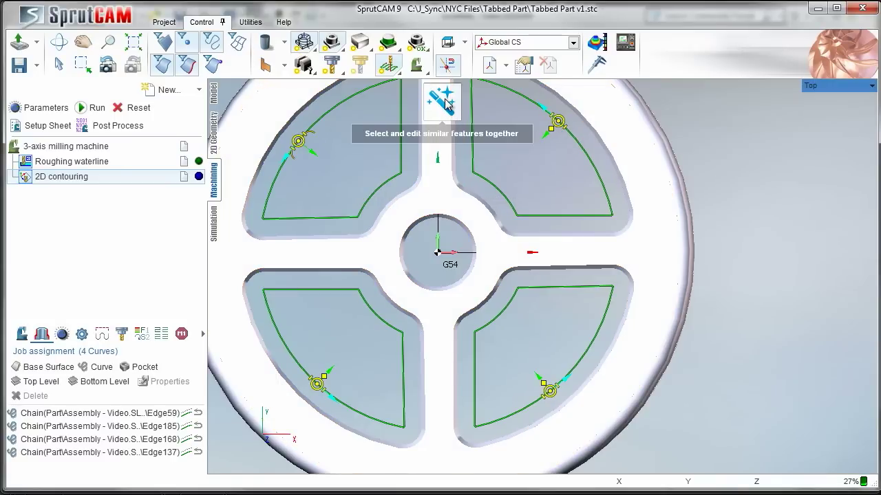
Step: Shape 45° lead-in and lead-out arcs of radius 0.13 on the three new contours, editing the similar features together
scroll(605, 138, "down", 1)
scroll(542, 151, "up", 3)
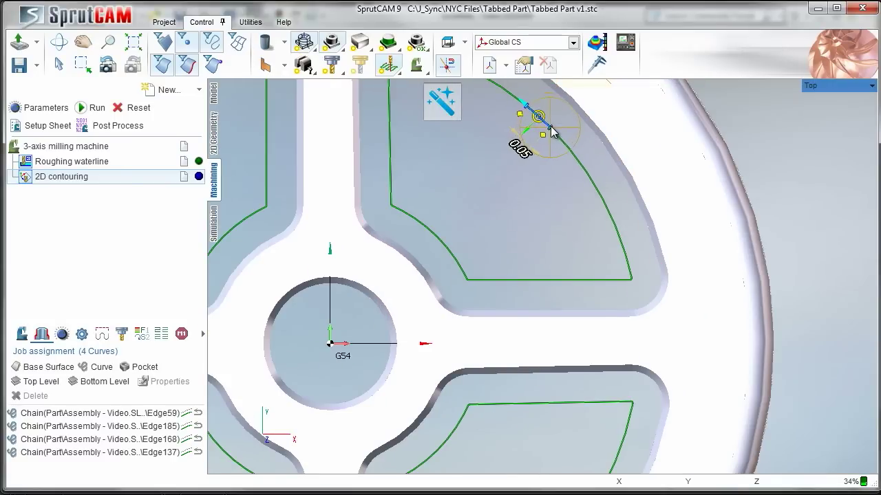
scroll(561, 192, "down", 3)
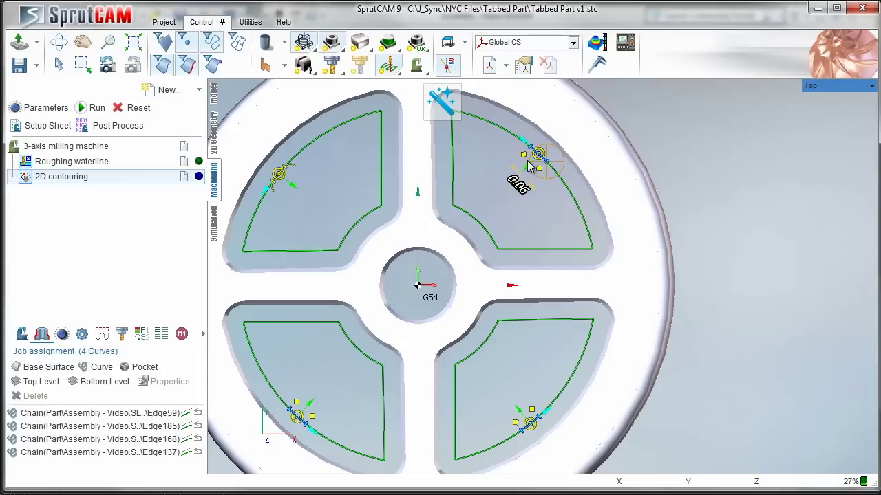
left_click_drag(540, 172, 556, 183)
scroll(465, 227, "down", 5)
Step: Recalculate the roughing and contouring toolpaths for all four spoke openings
left_click(104, 147)
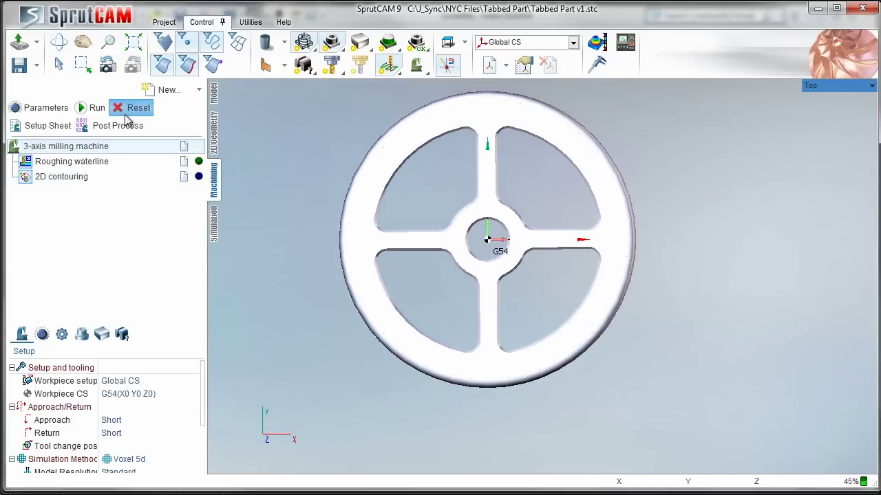
mouse_move(450, 240)
middle_mouse_down()
mouse_move(458, 229)
mouse_move(441, 234)
middle_mouse_up()
left_click(92, 109)
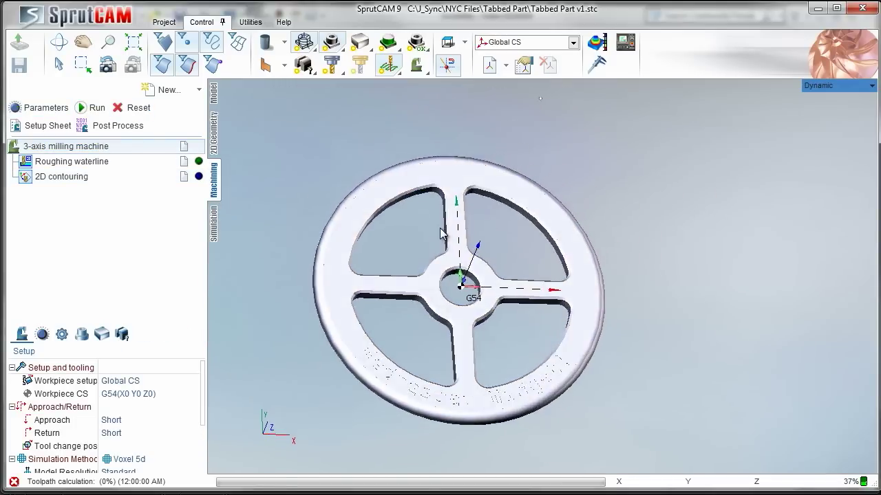
scroll(441, 245, "up", 3)
middle_click_drag(441, 274, 439, 234)
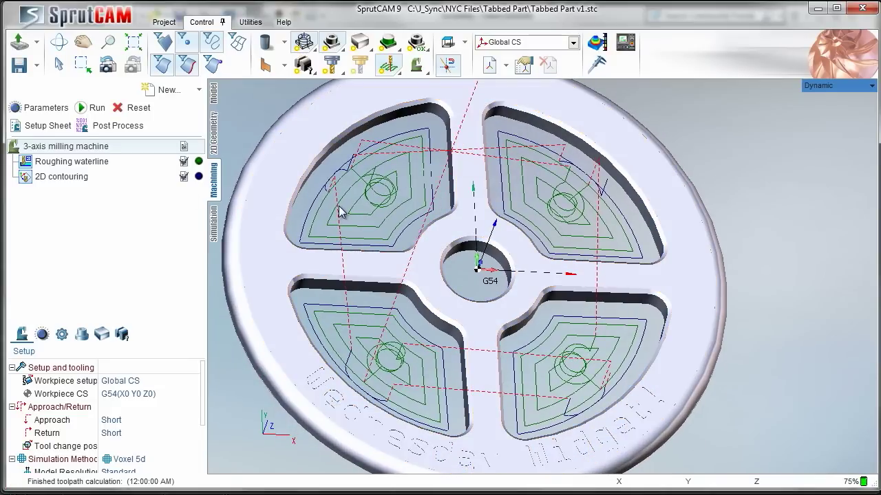
Step: Add the center hole's edge as a job zone of the roughing waterline operation
left_click(62, 164)
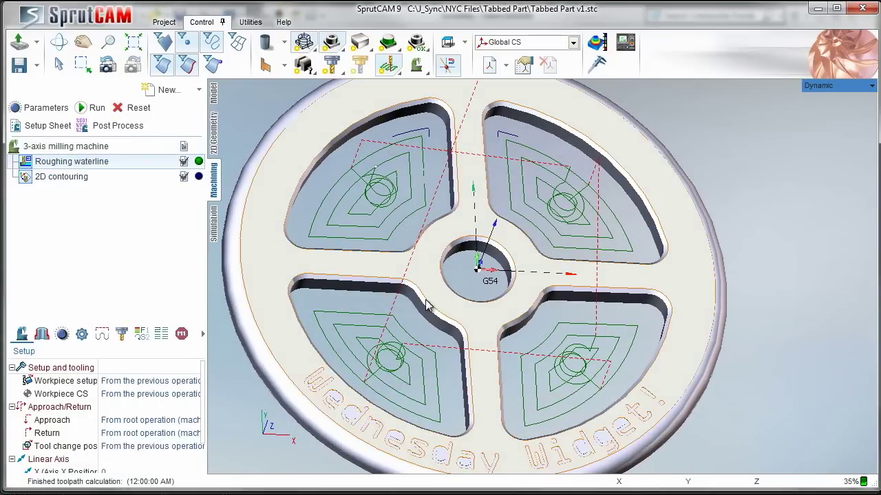
left_click(469, 256)
left_click(39, 335)
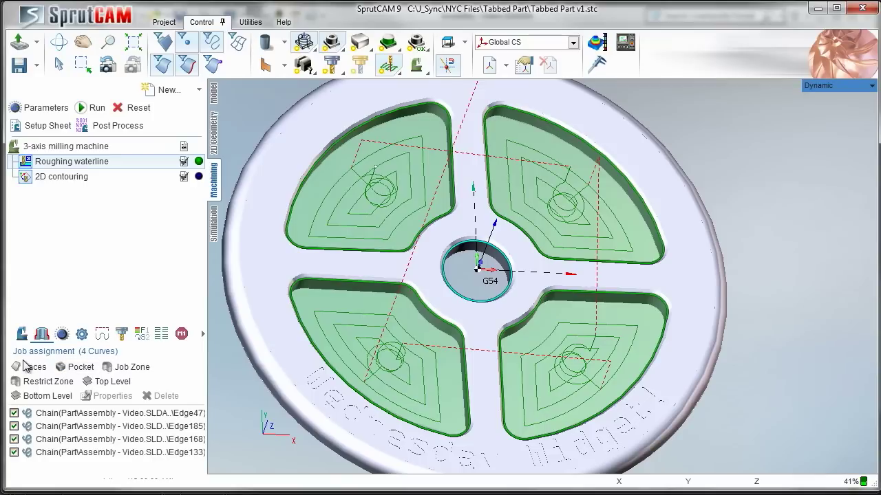
left_click(138, 368)
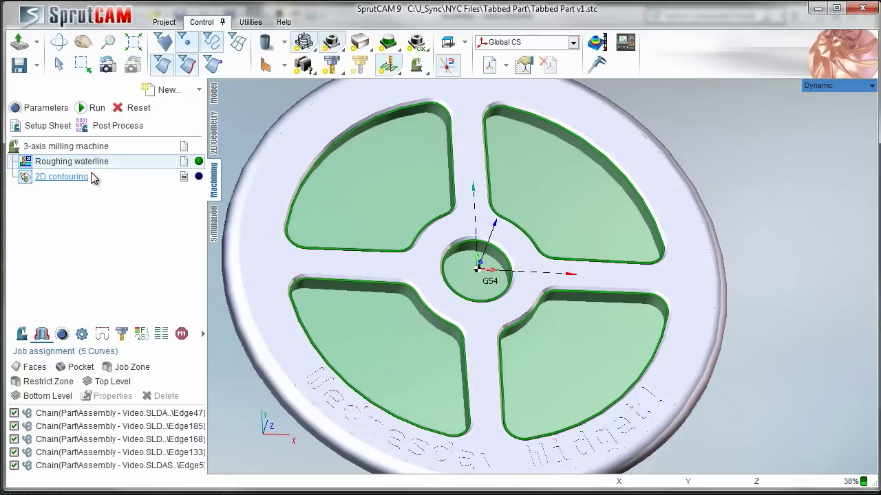
Step: Add the center hole's edge as a curve of the 2D contouring operation
left_click(63, 179)
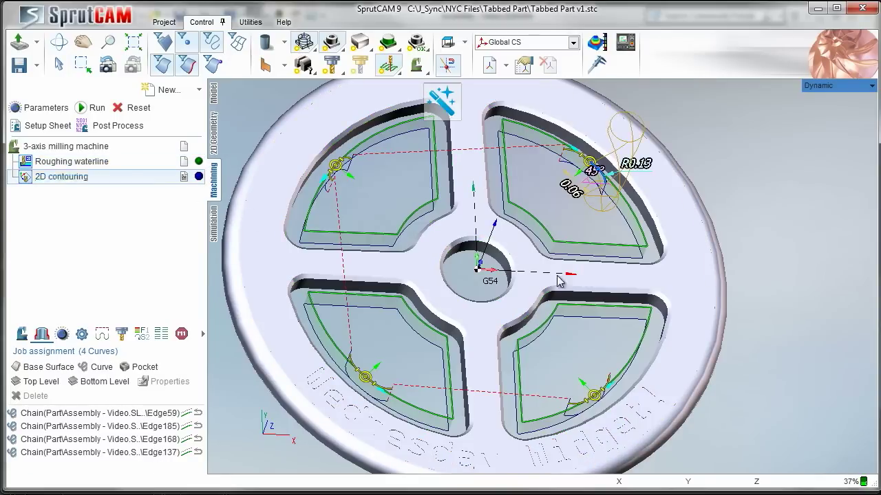
left_click(493, 245)
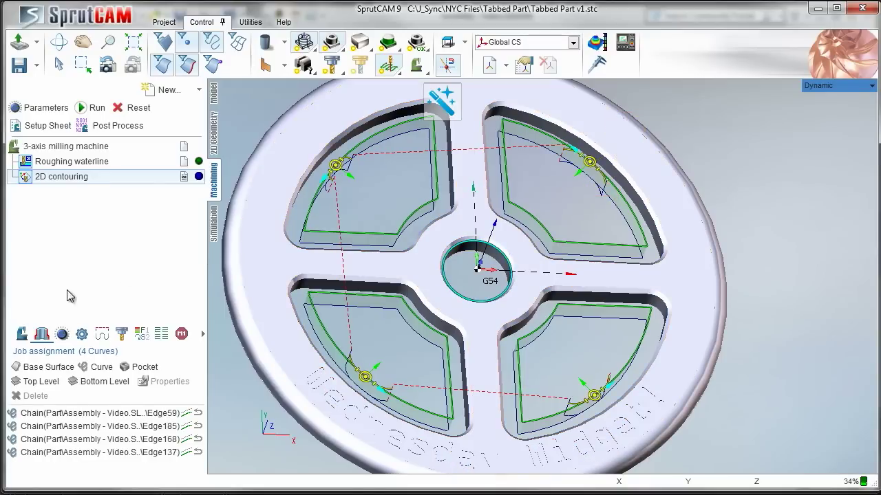
left_click(98, 374)
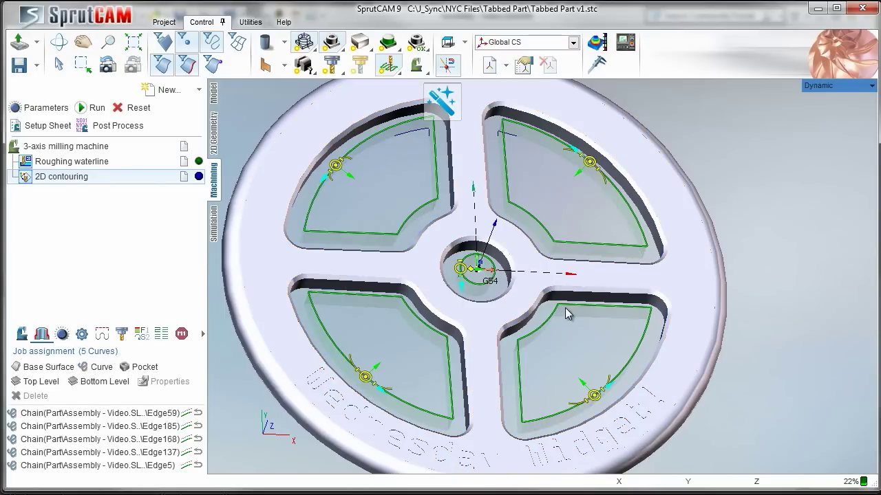
Step: Shape 90° lead-in and lead-out arcs of radius 0.03 on the center hole's contour
scroll(449, 268, "up", 4)
left_click(448, 264)
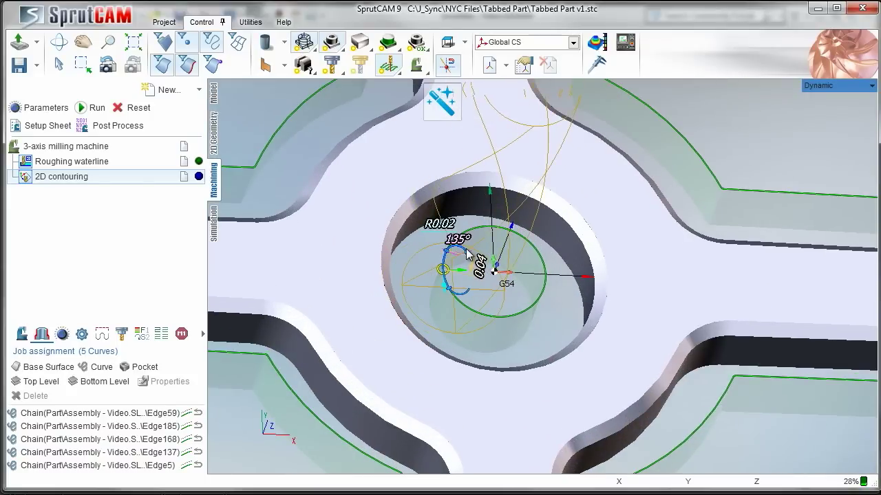
scroll(468, 254, "down", 3)
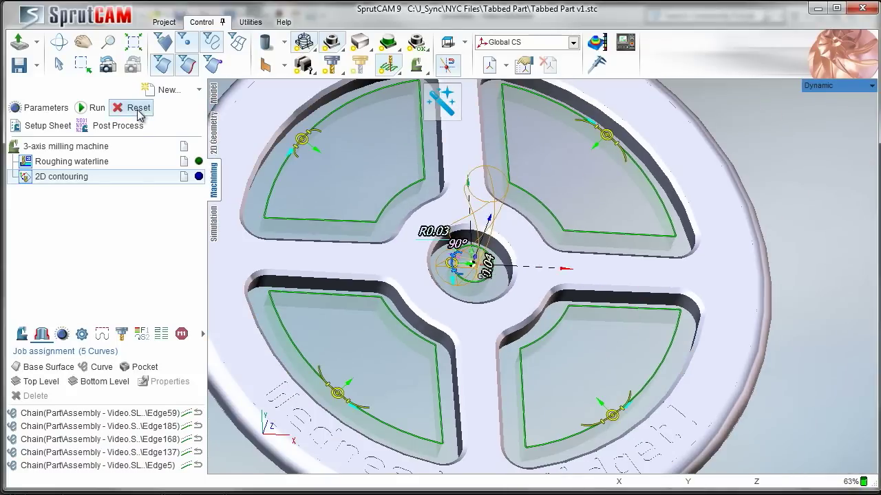
Step: Recalculate the toolpaths of both operations with the center hole included and show them from the top
left_click(103, 146)
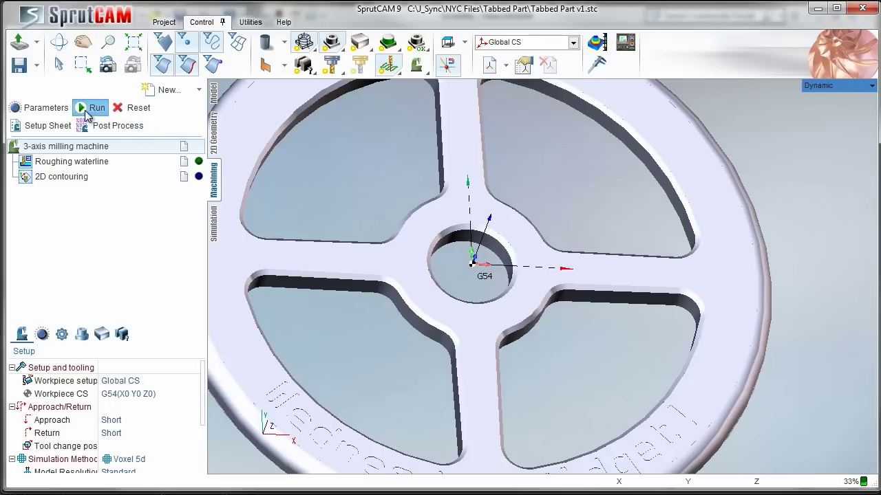
left_click(448, 42)
scroll(622, 347, "up", 5)
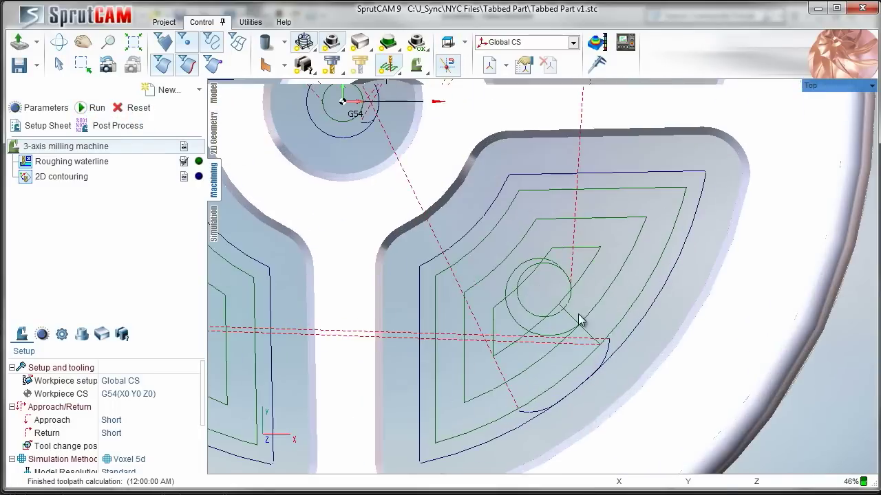
Step: Examine the calculated roughing and contouring passes of the openings up close from different angles
middle_click_drag(407, 216, 493, 315)
scroll(481, 340, "up", 4)
scroll(415, 318, "down", 3)
scroll(413, 317, "up", 4)
middle_click_drag(414, 317, 411, 299)
right_click_drag(412, 298, 364, 259)
scroll(418, 344, "down", 5)
Step: Simulate the machining of all five openings and clear the simulation result for a fresh run
left_click(214, 223)
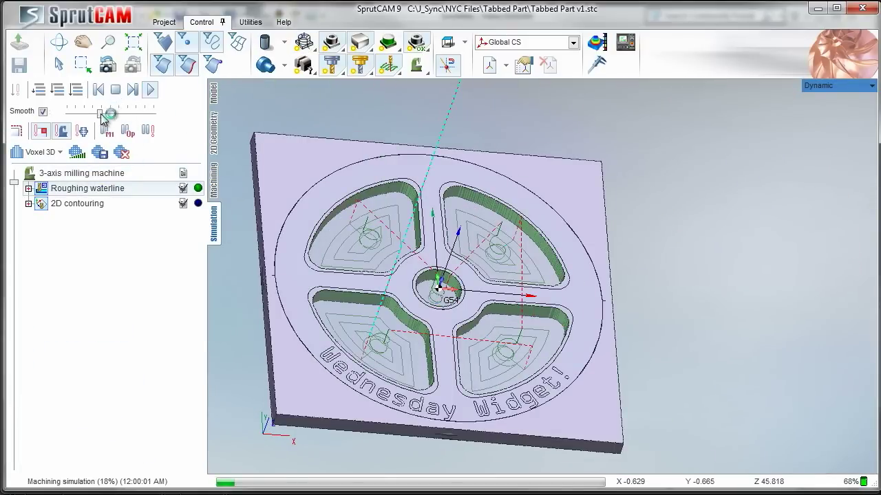
left_click(121, 152)
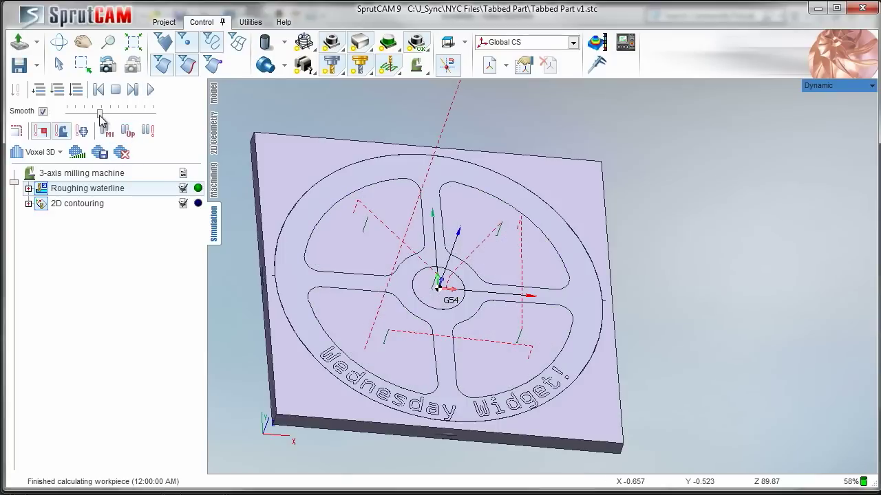